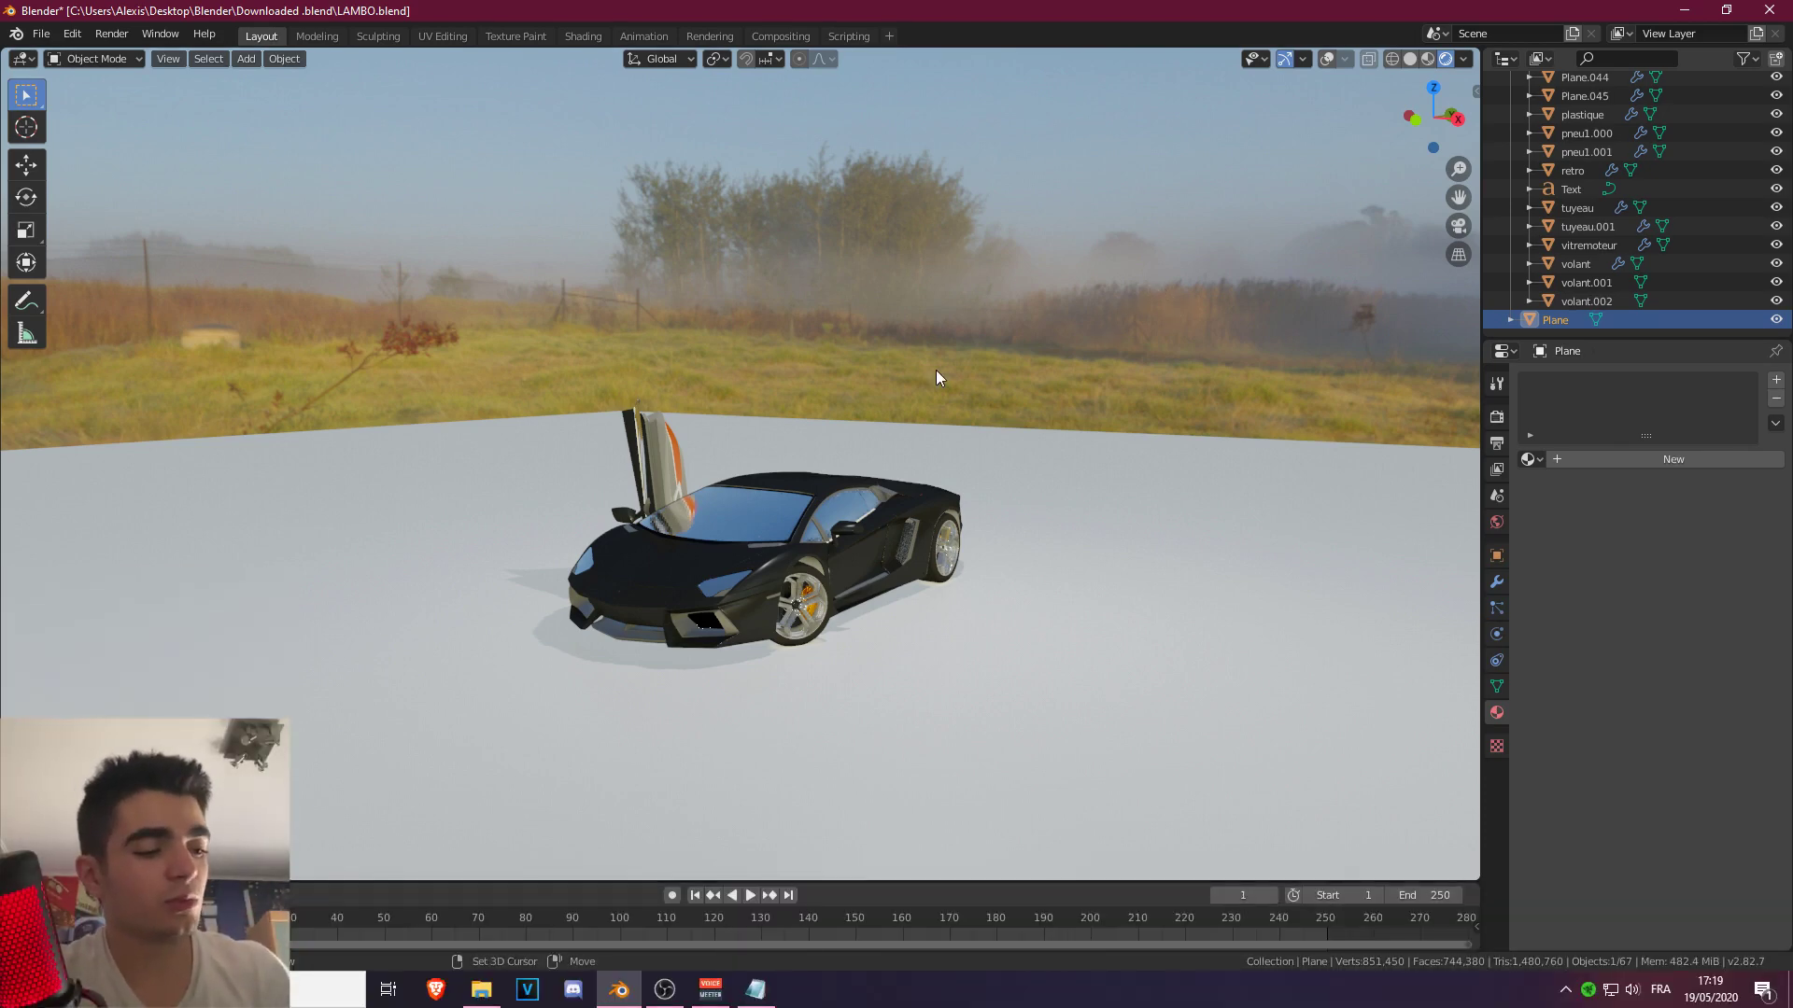
Walk around the car in first-person walk navigation, then exit back to the original view.
key("shift+grave")
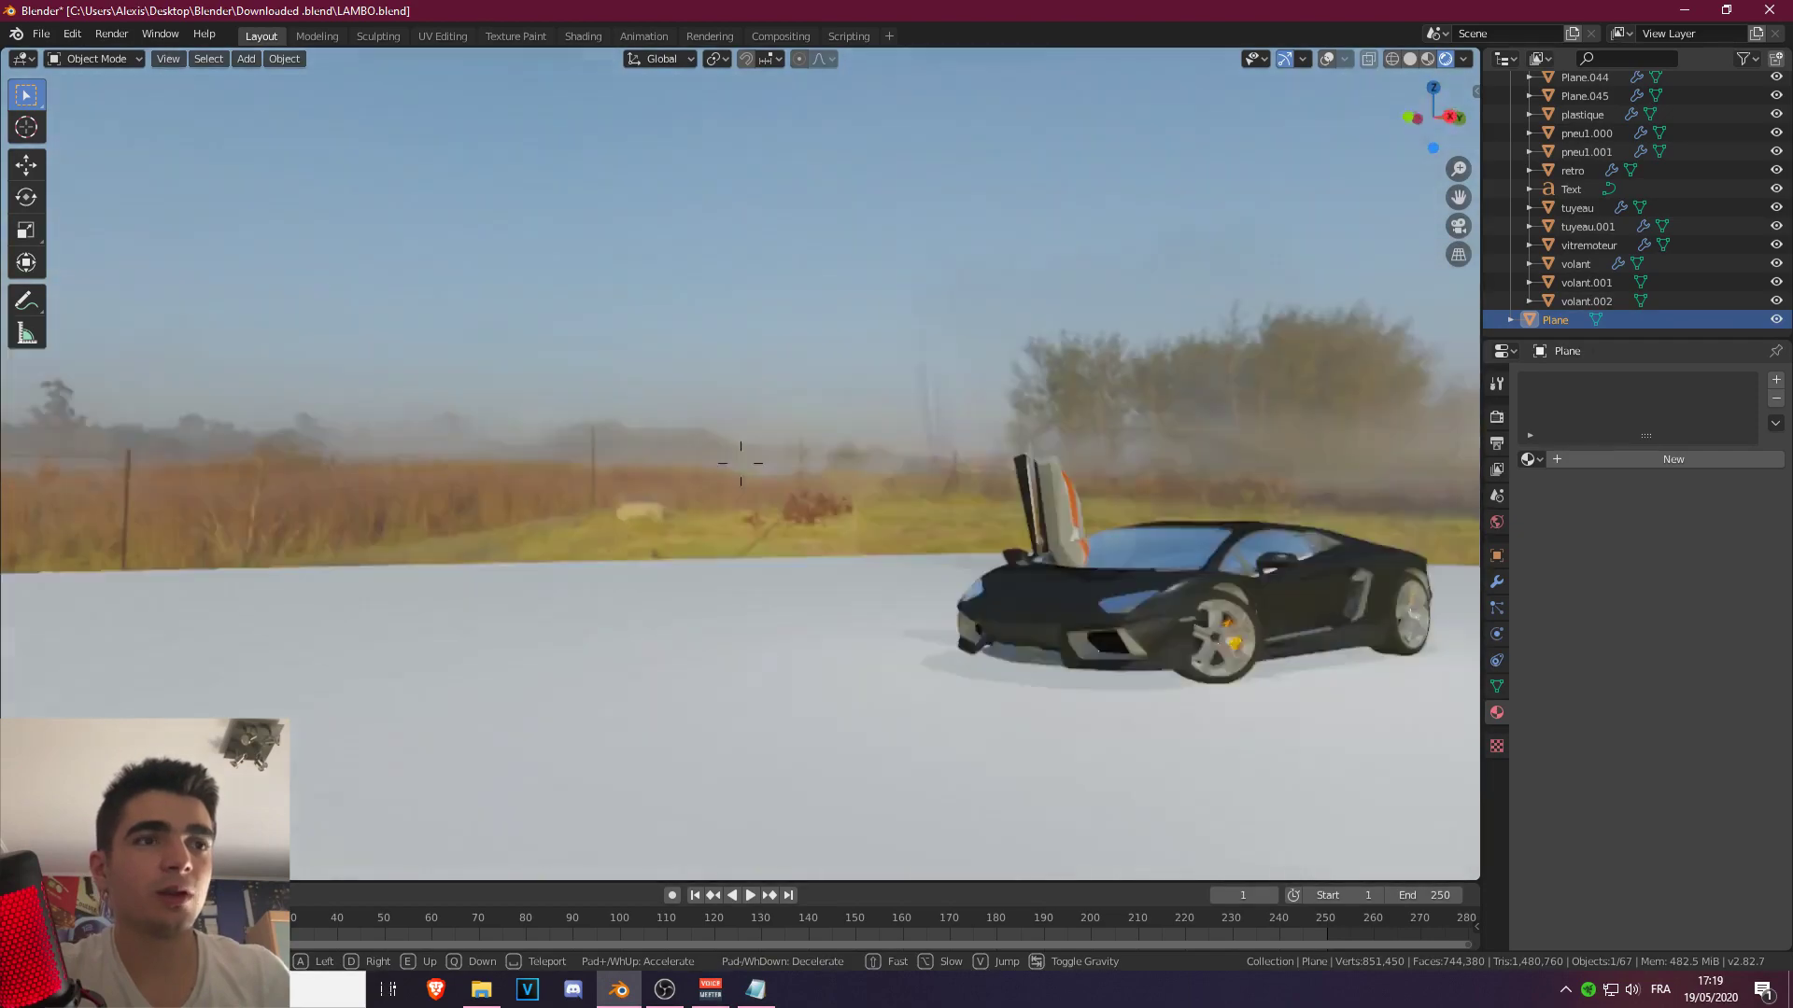
key("s")
key("w")
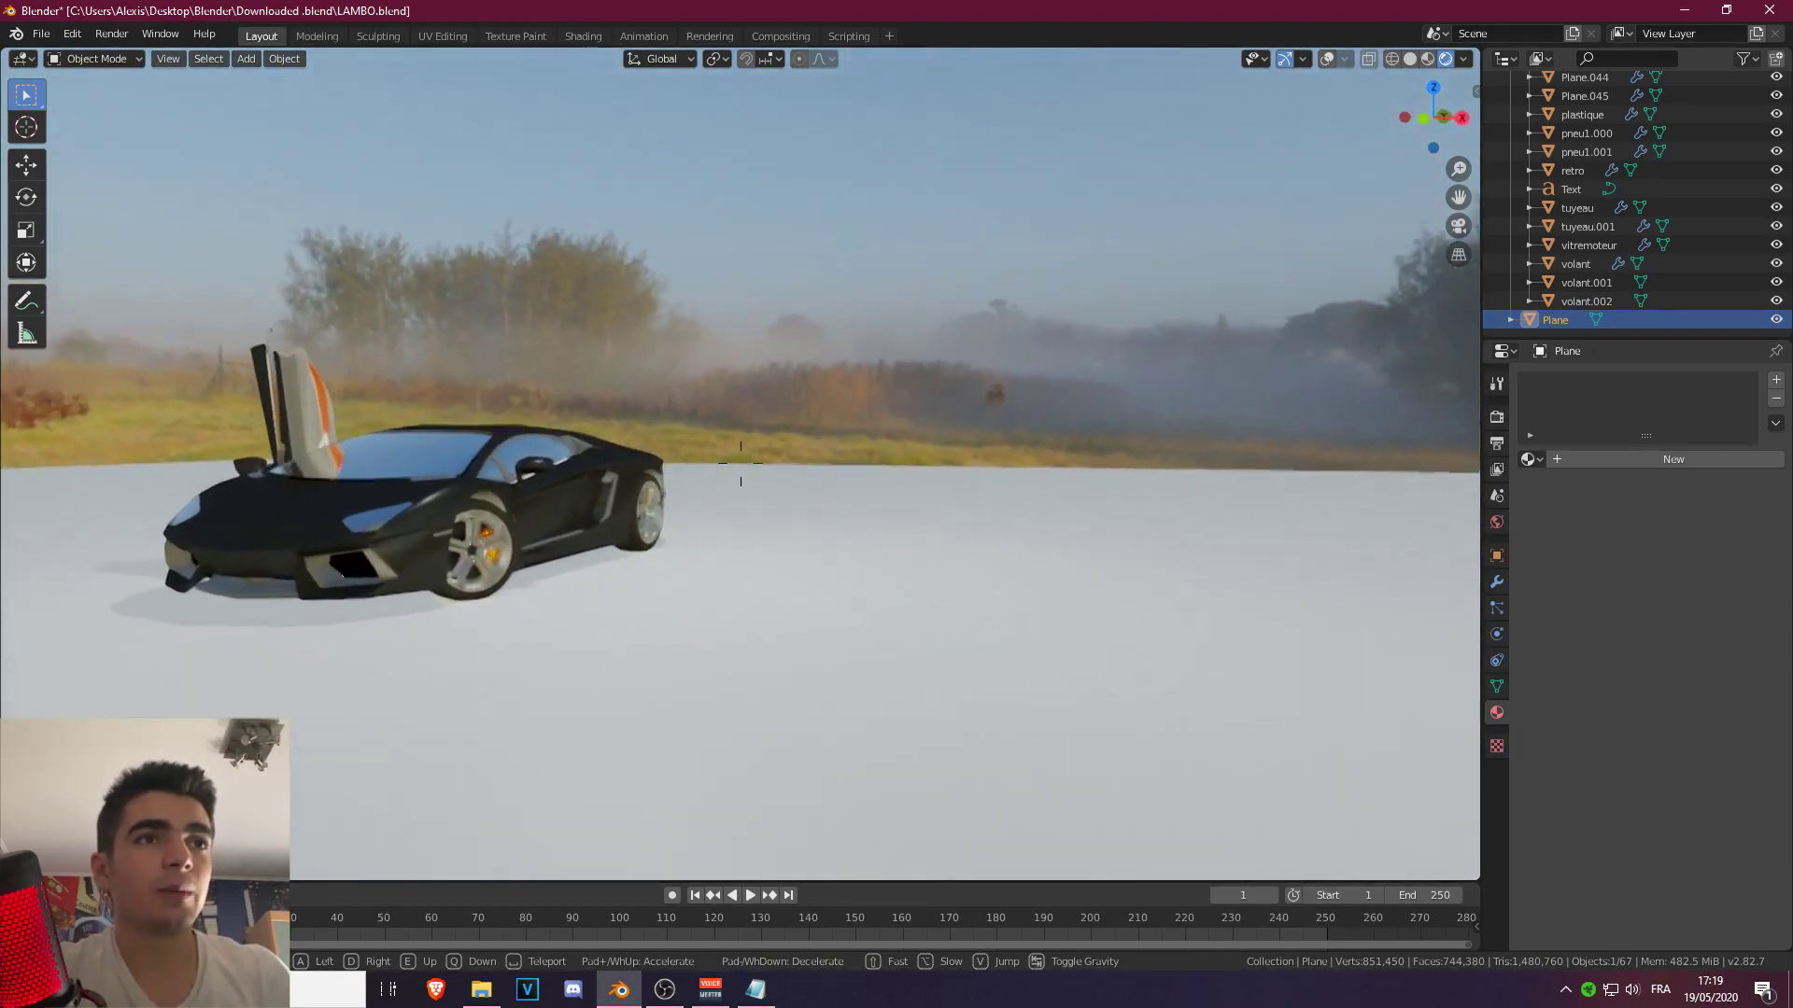
key("w")
key("d")
key("d")
key("w")
key("s")
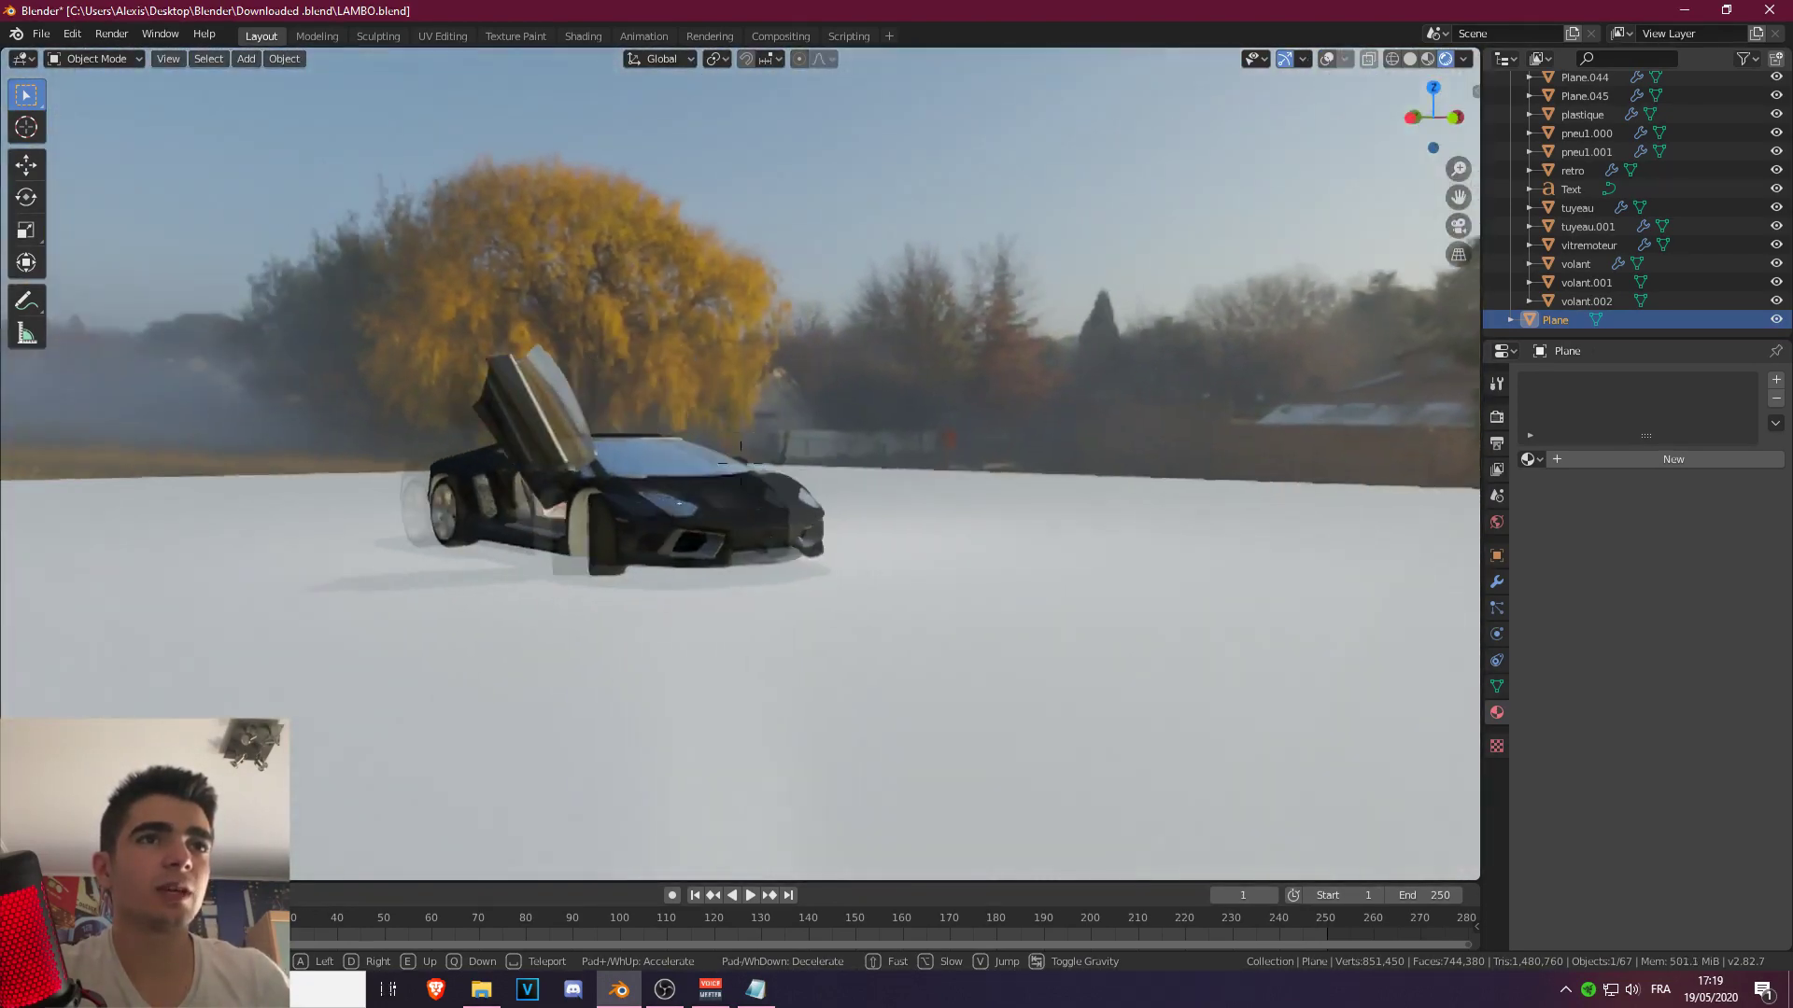
key("d")
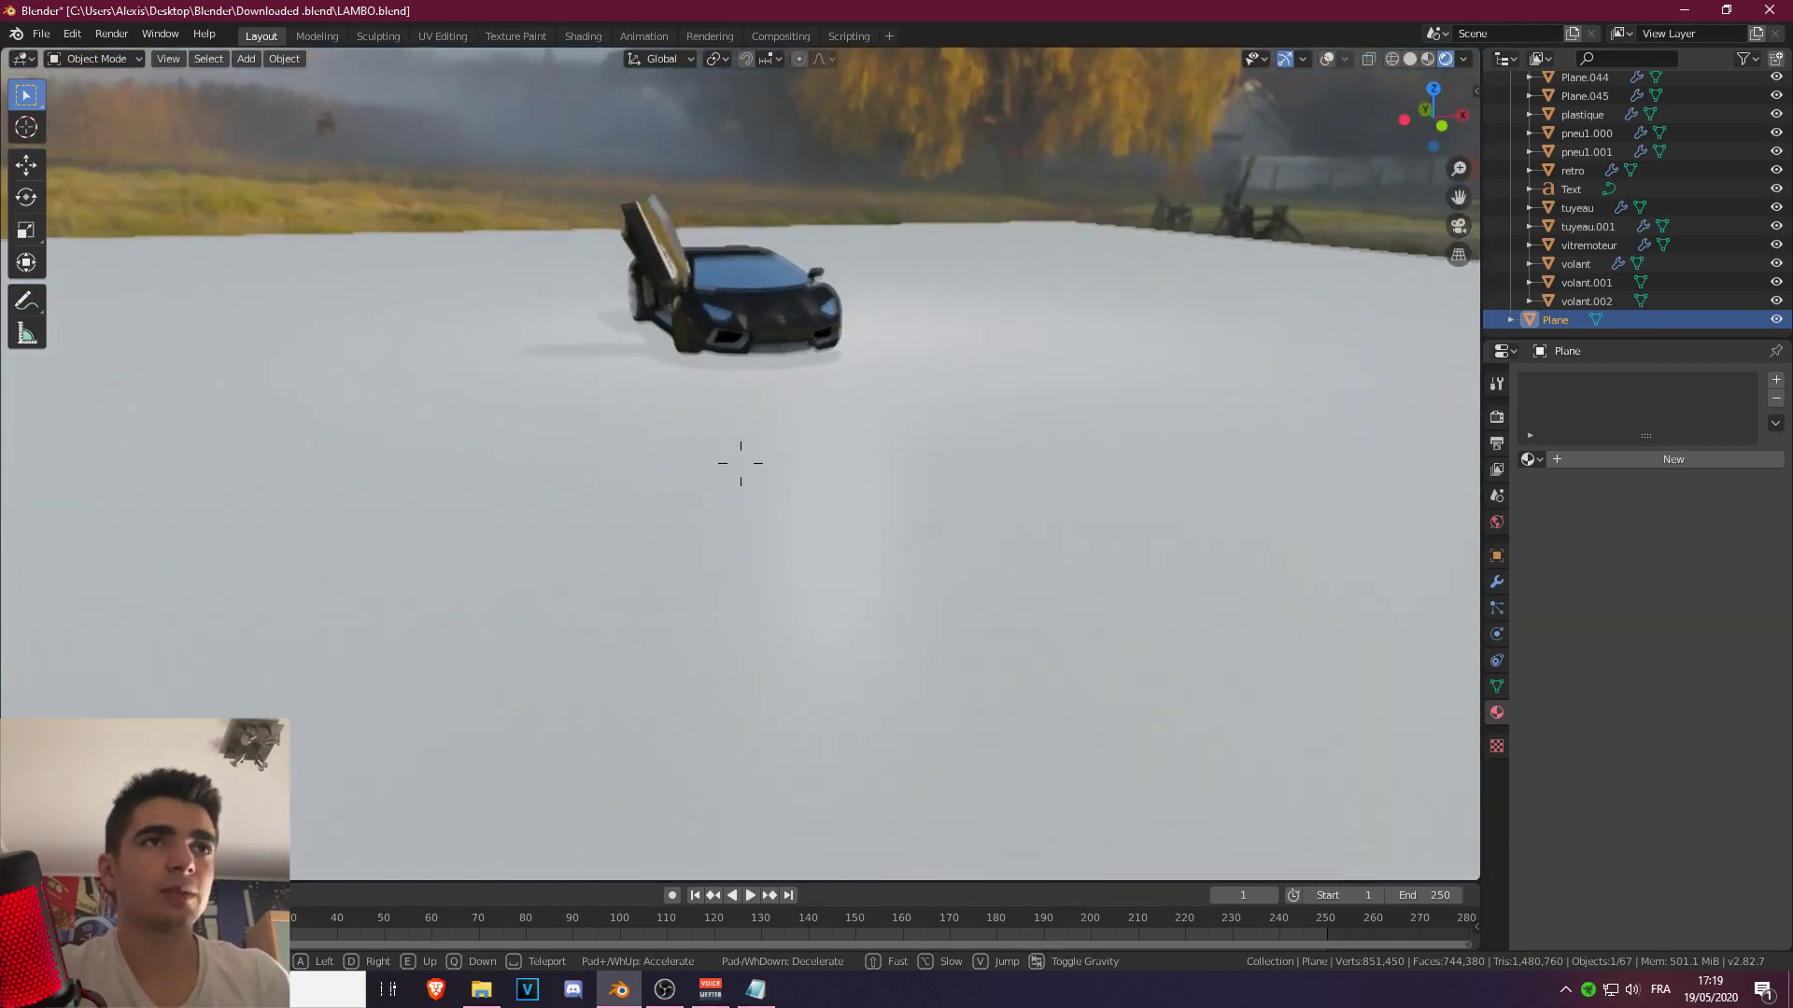
key("s")
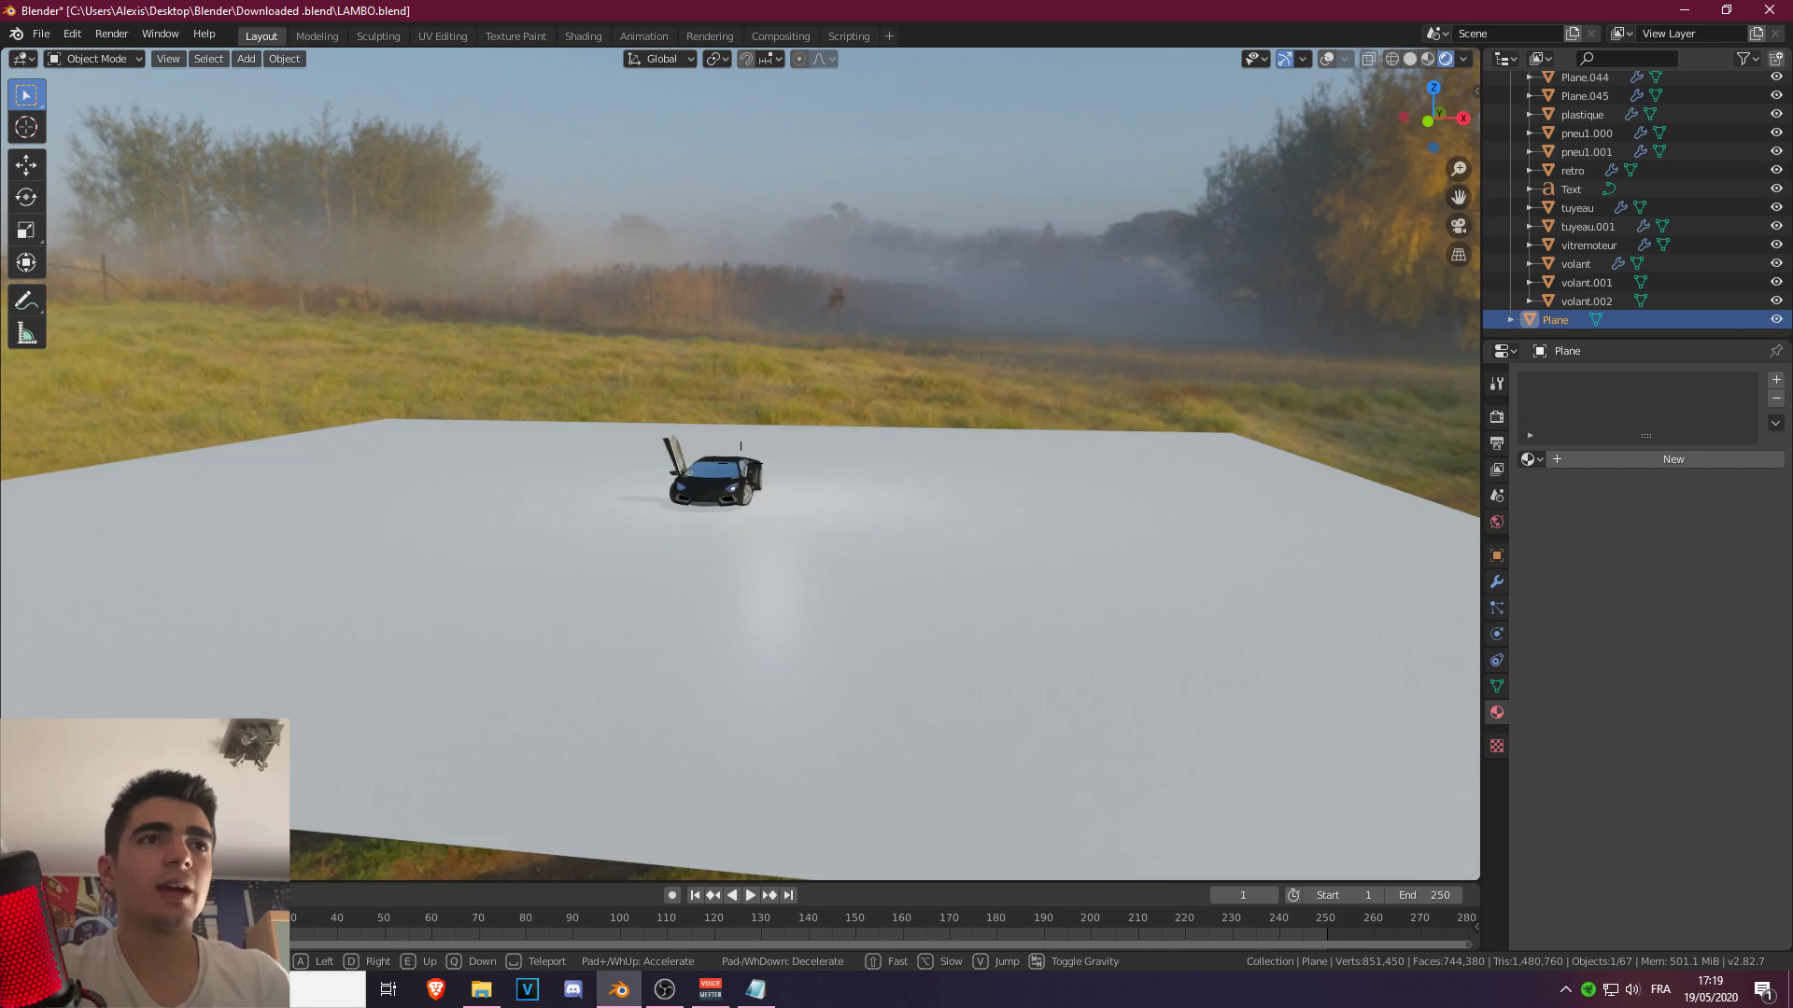
key("Escape")
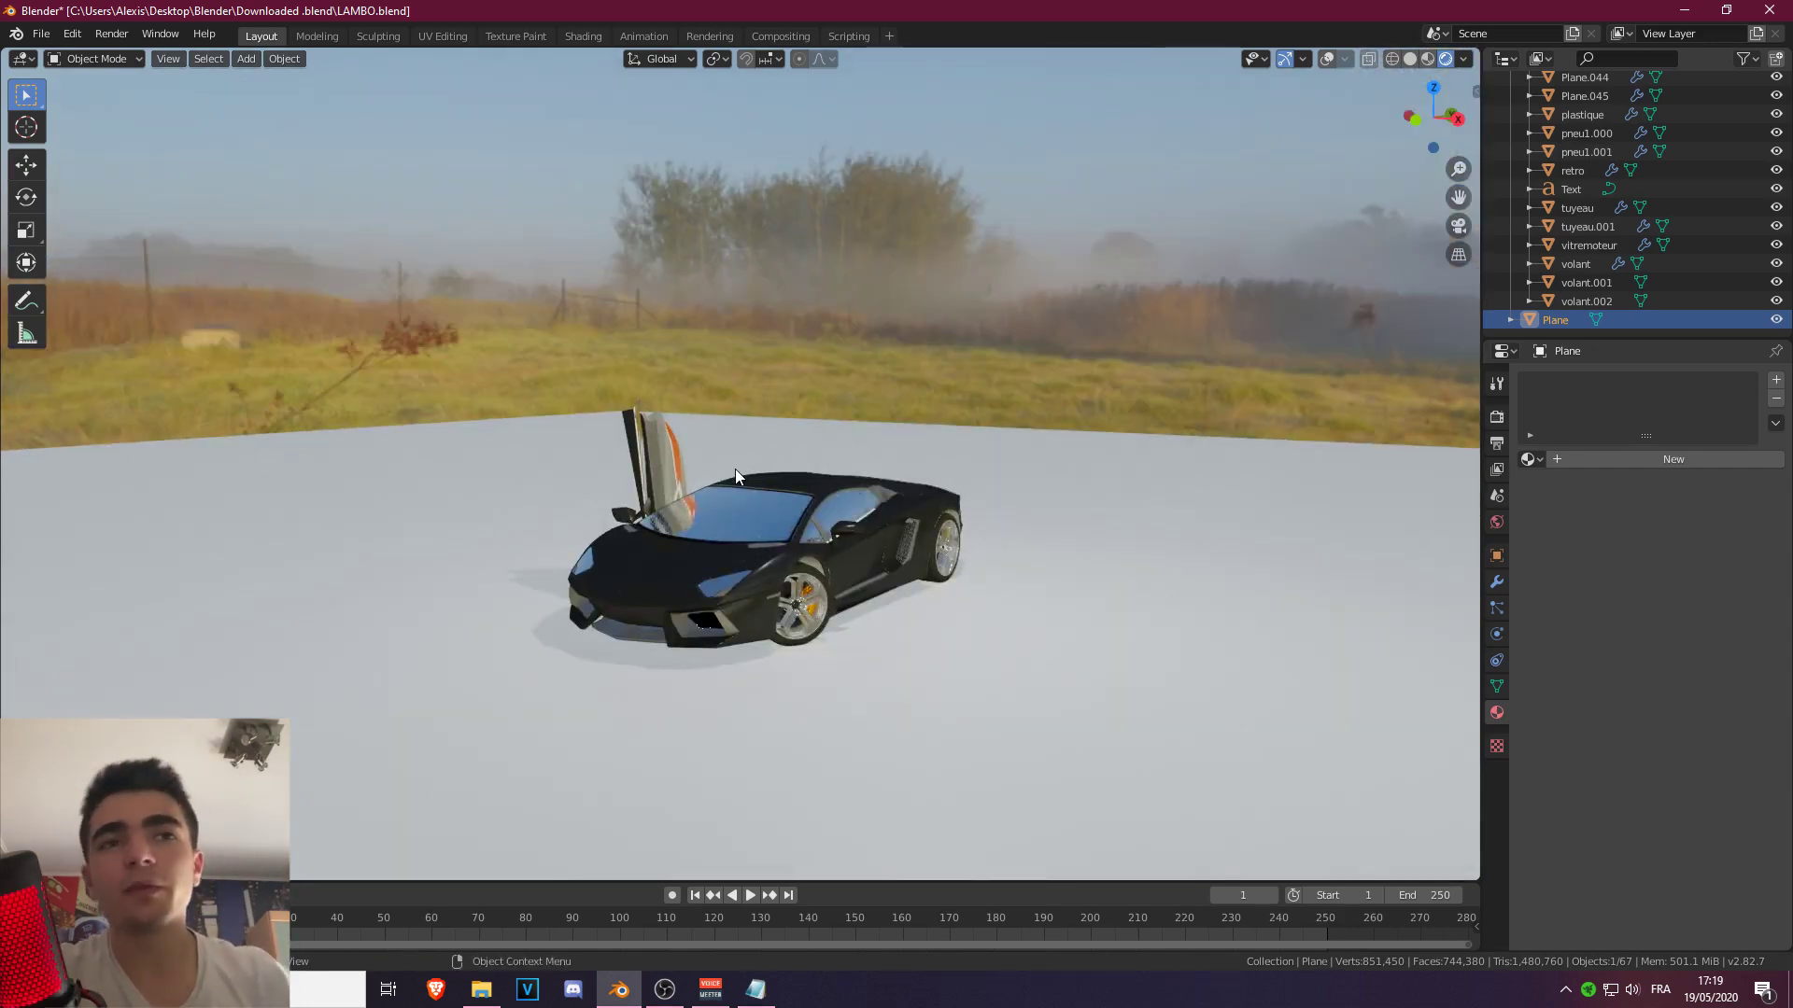
Show the viewport overlays and open Preferences, centred on screen, at the Keymap search field.
left_click(1327, 59)
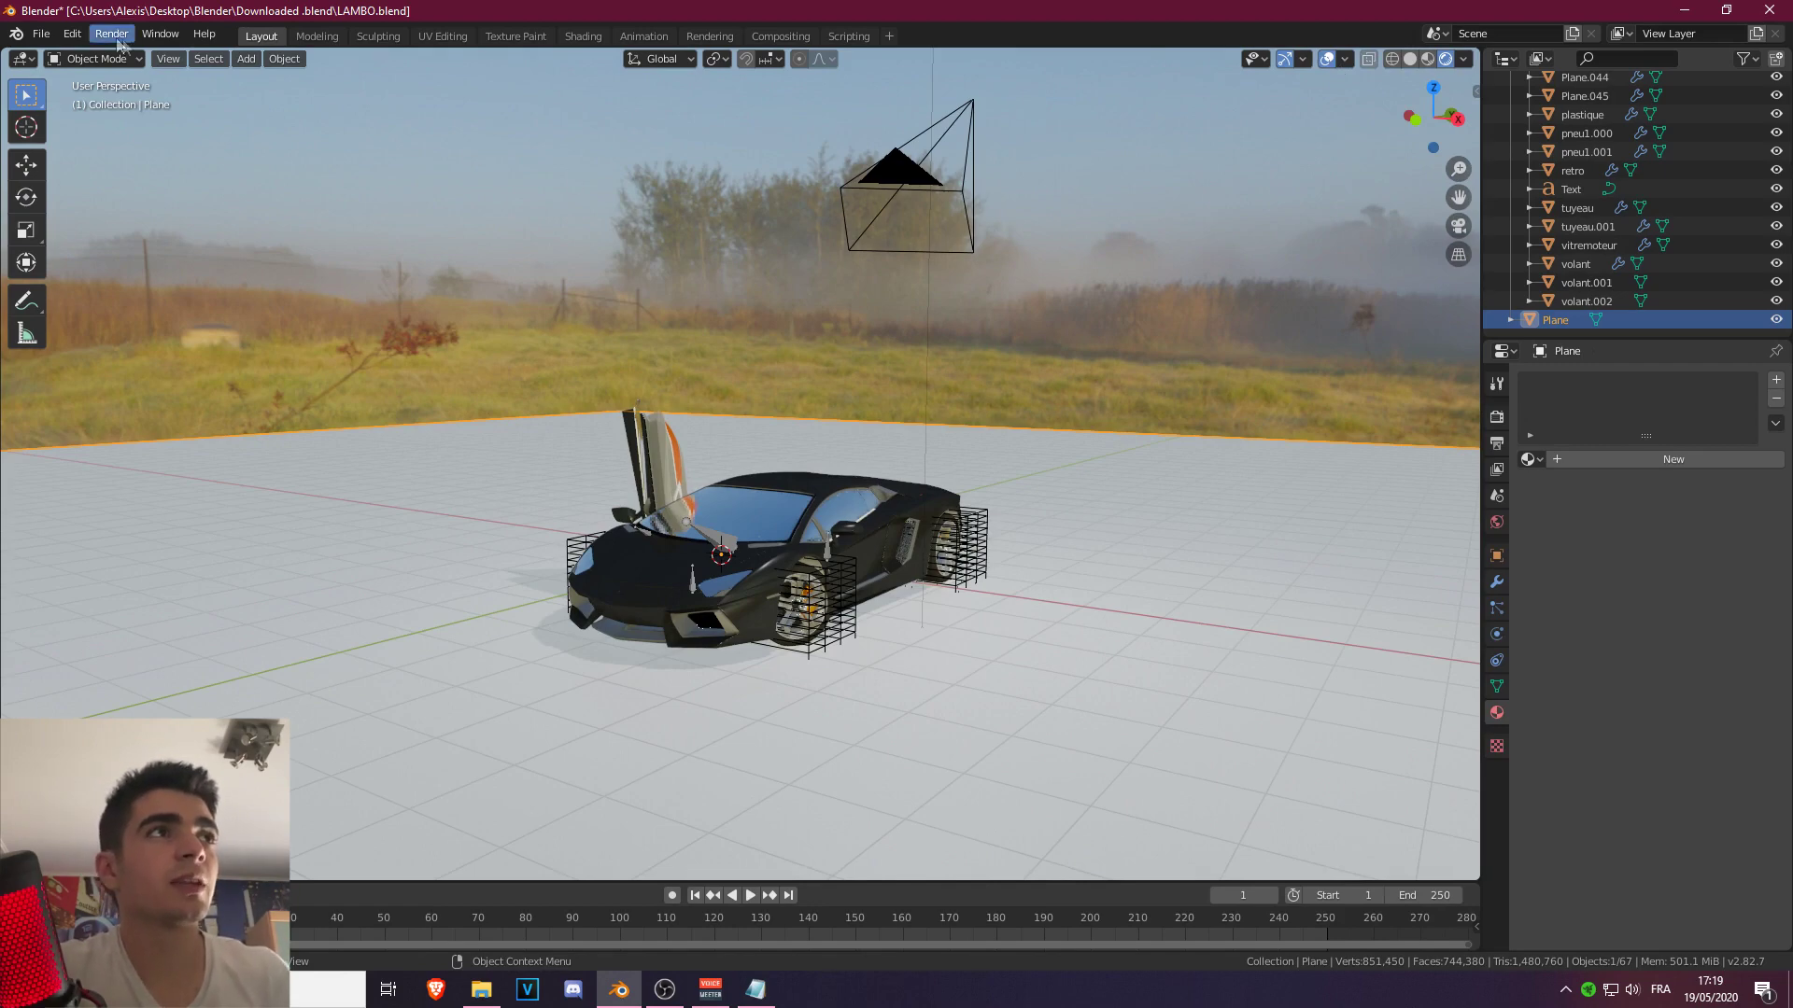
left_click(41, 33)
mouse_move(71, 34)
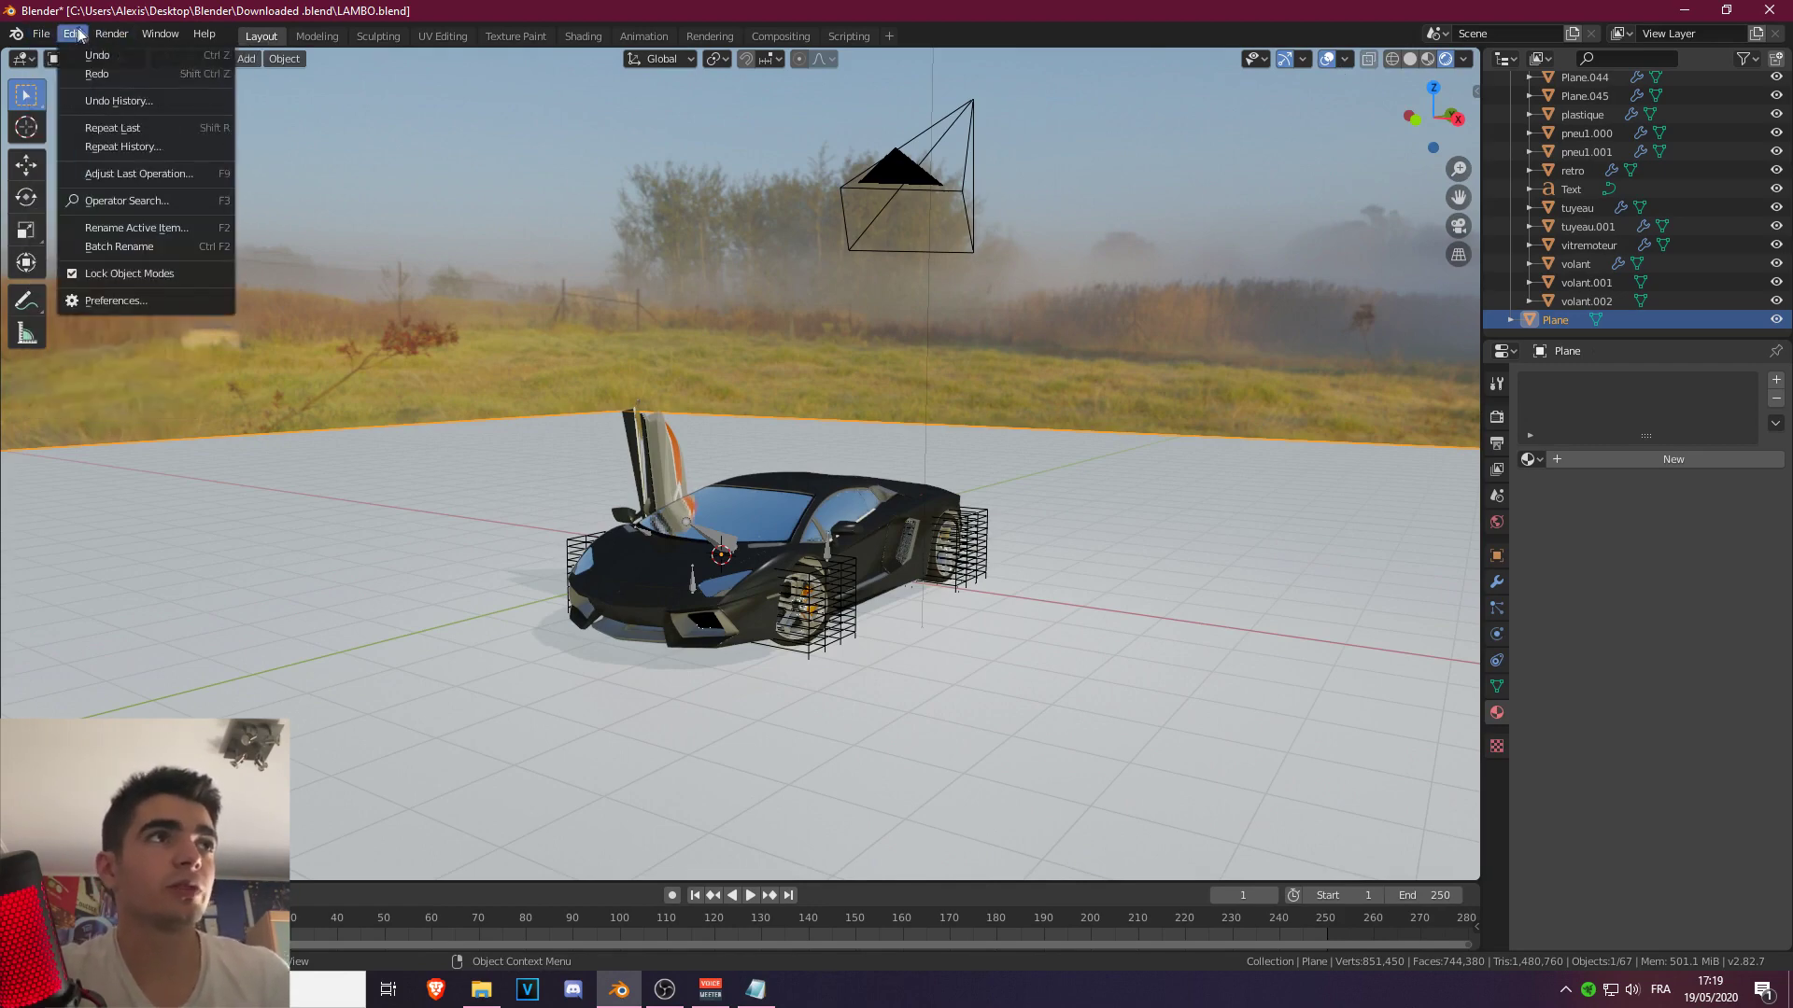
left_click(110, 299)
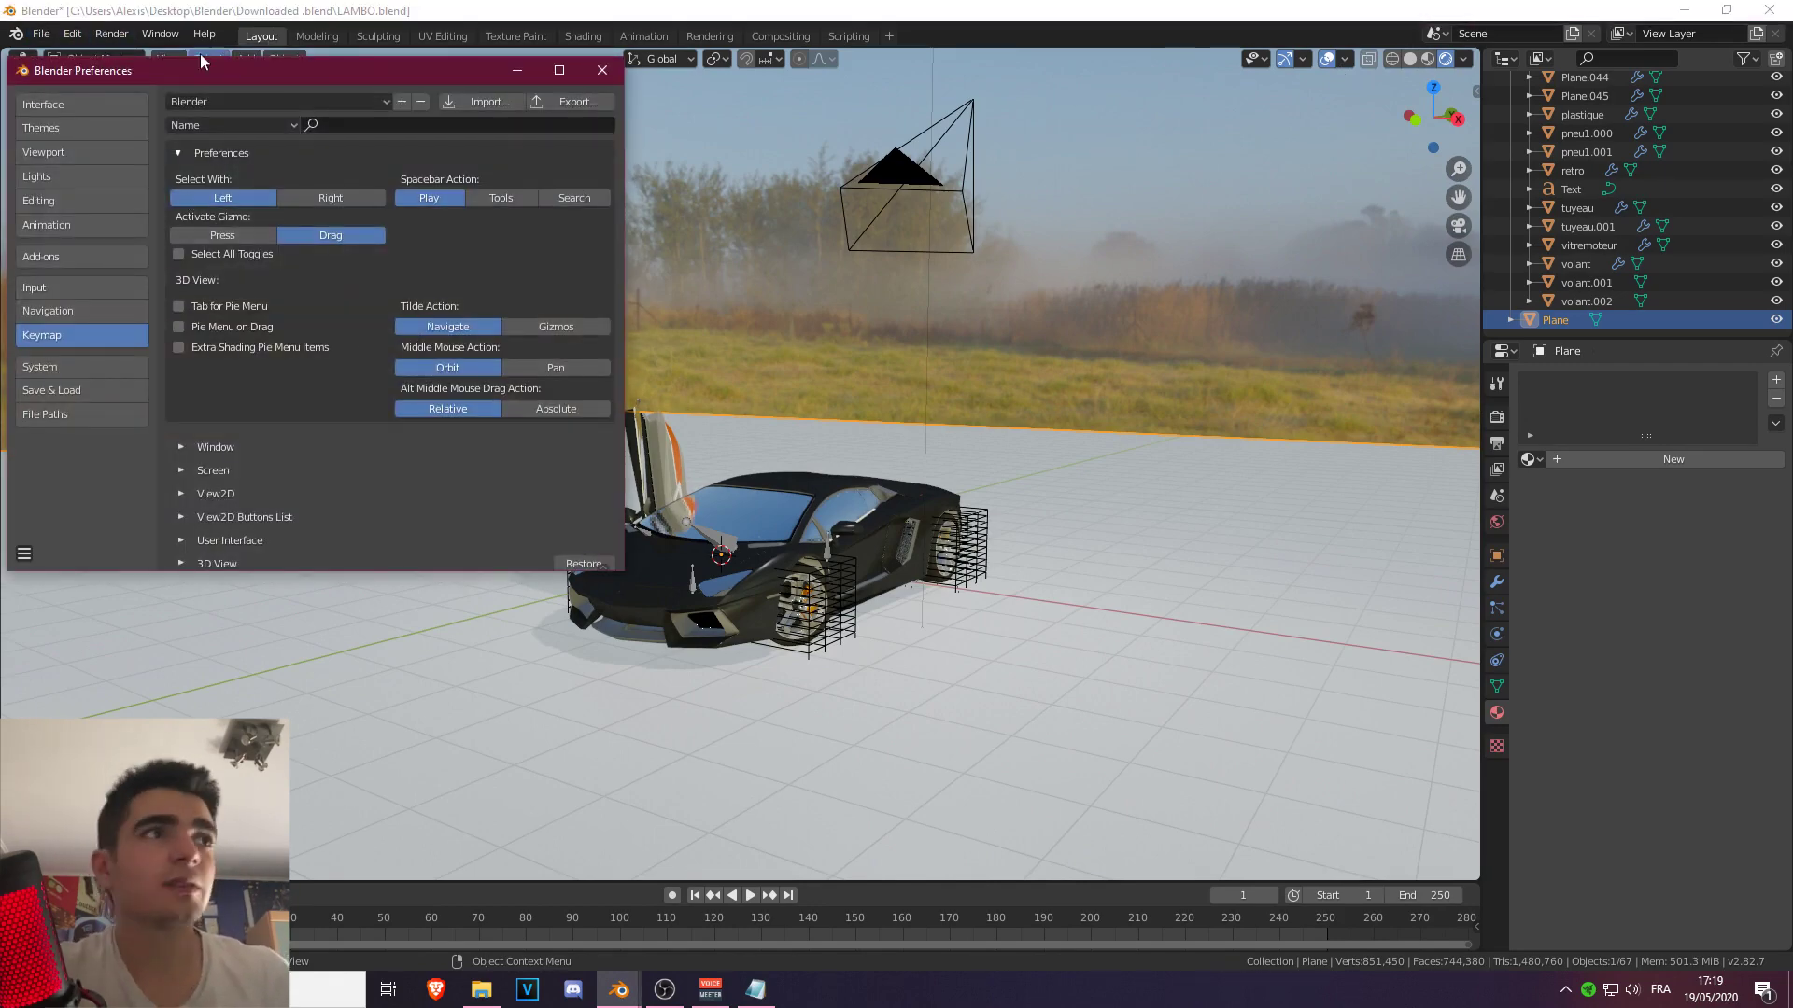
left_click_drag(181, 73, 521, 205)
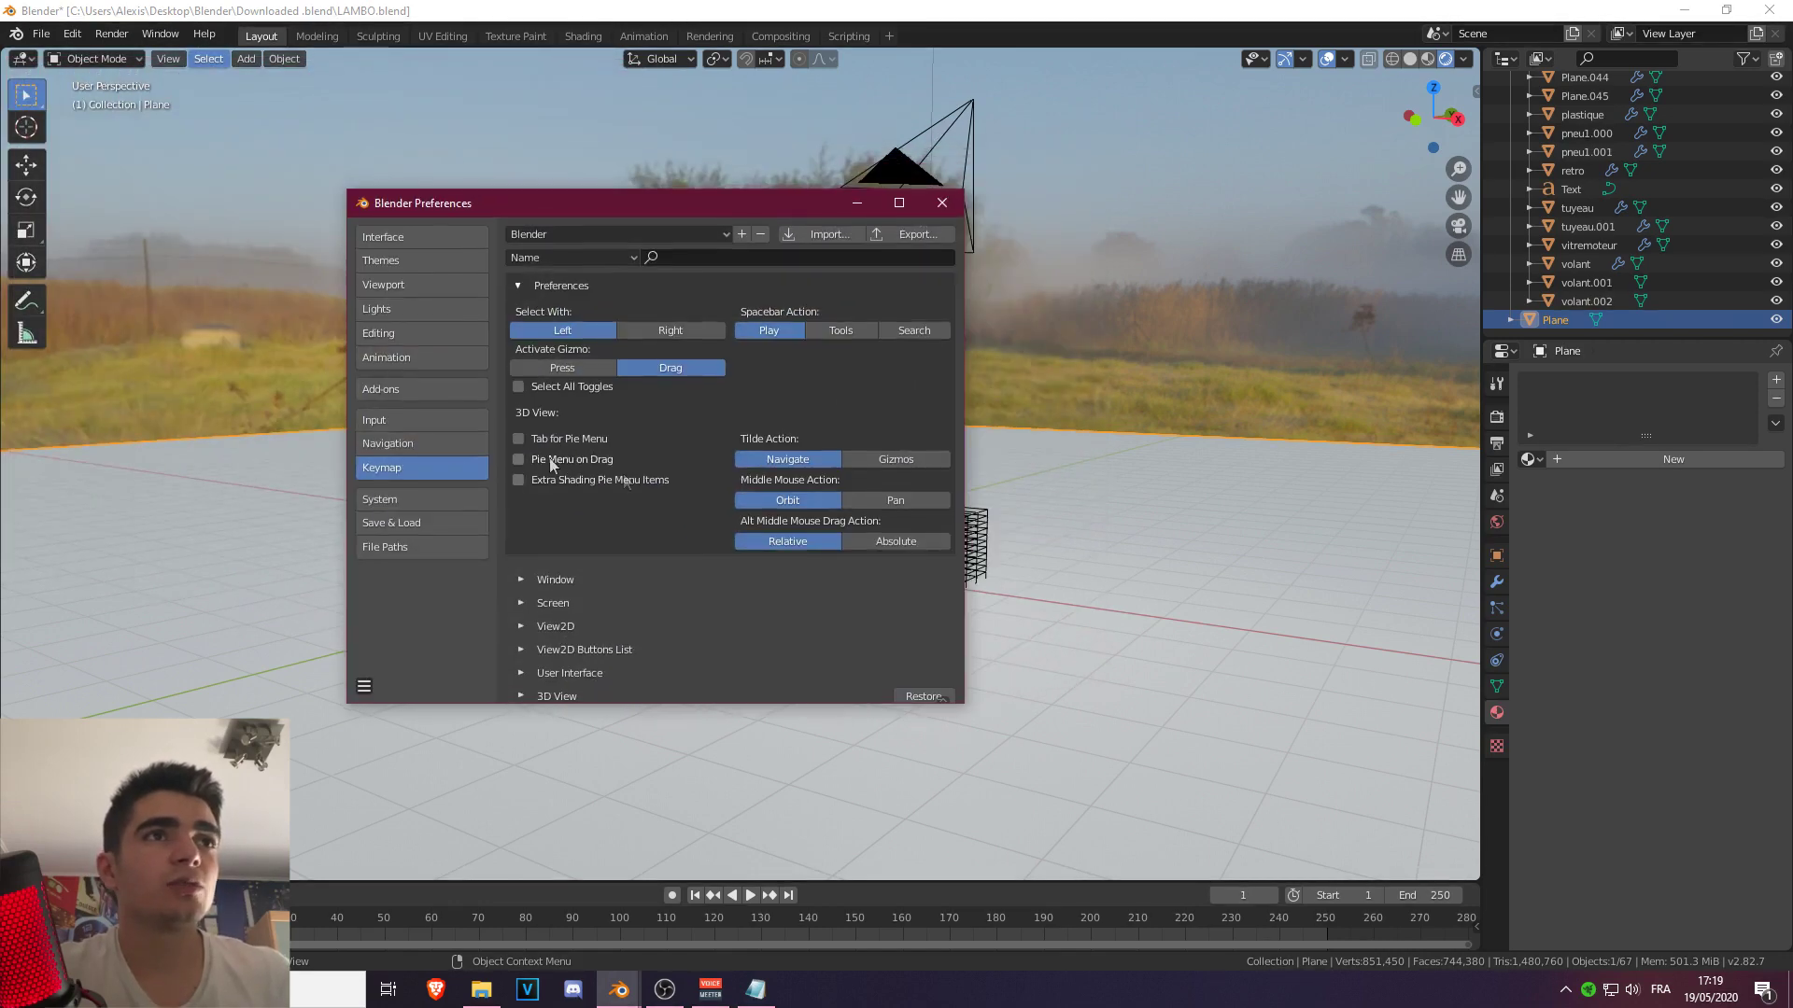
left_click(719, 259)
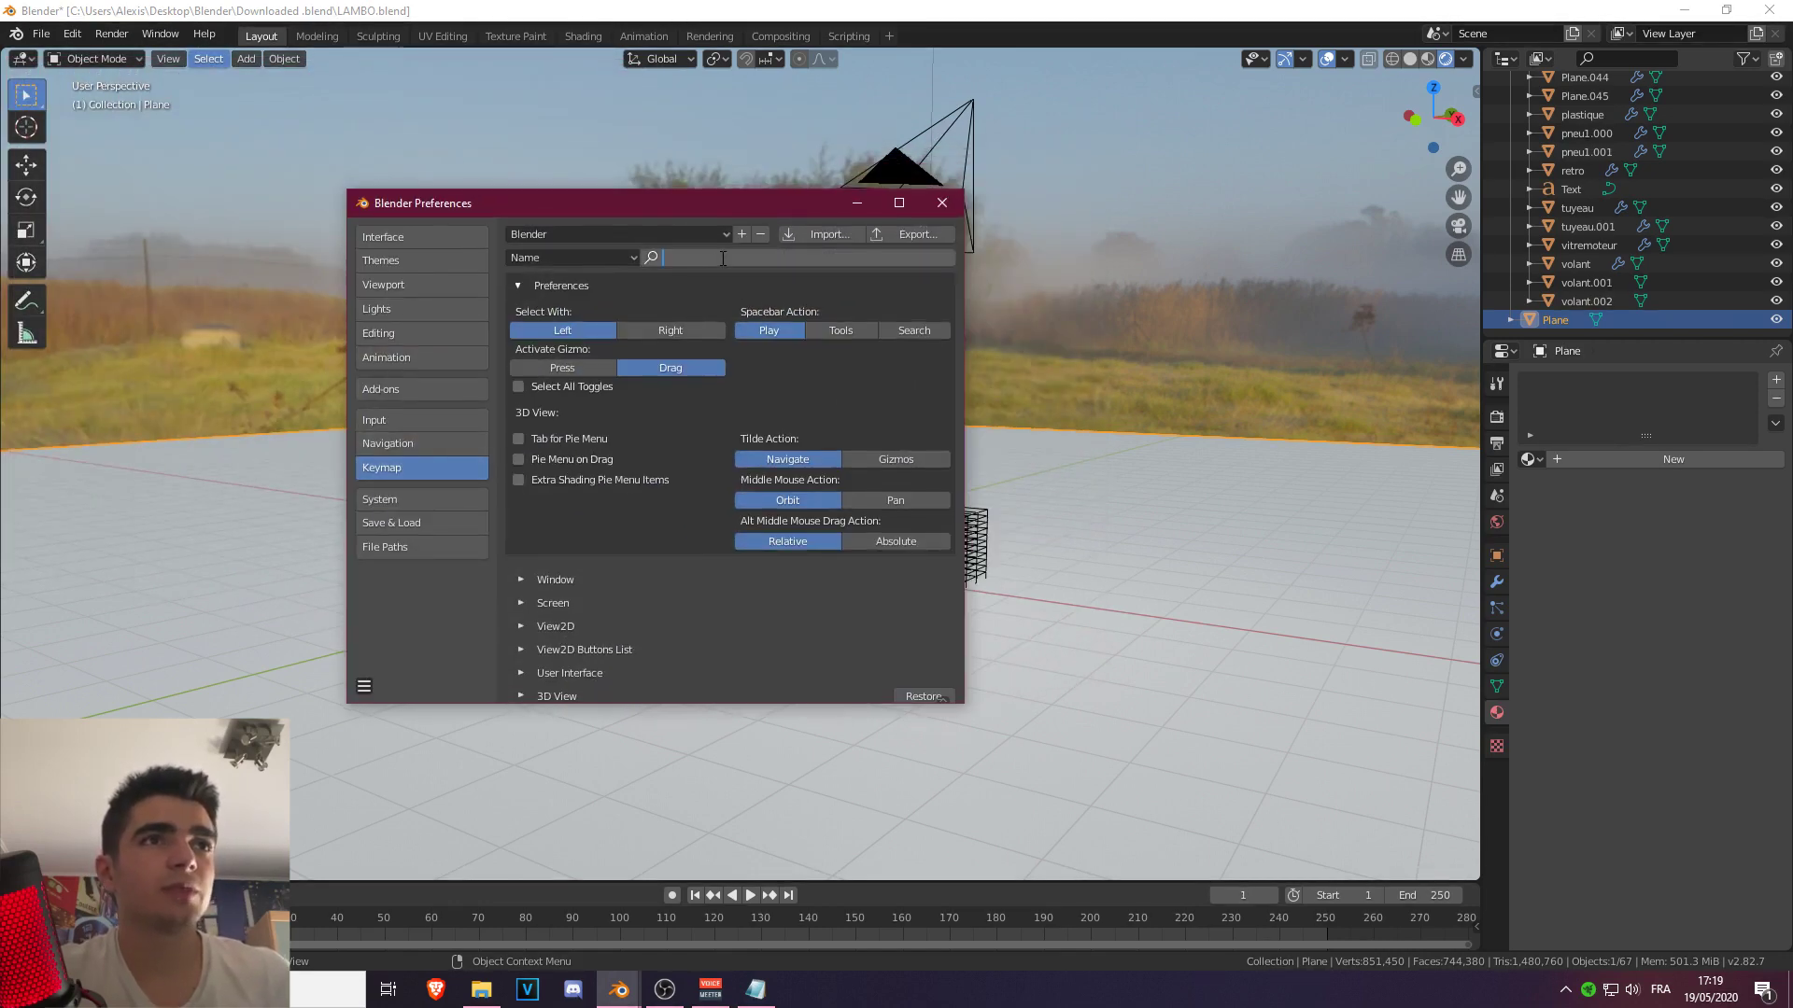
Filter the keymap by 'view n', rebind View Navigation (Walk/Fly) to its same shortcut, and close Preferences.
type("view nav")
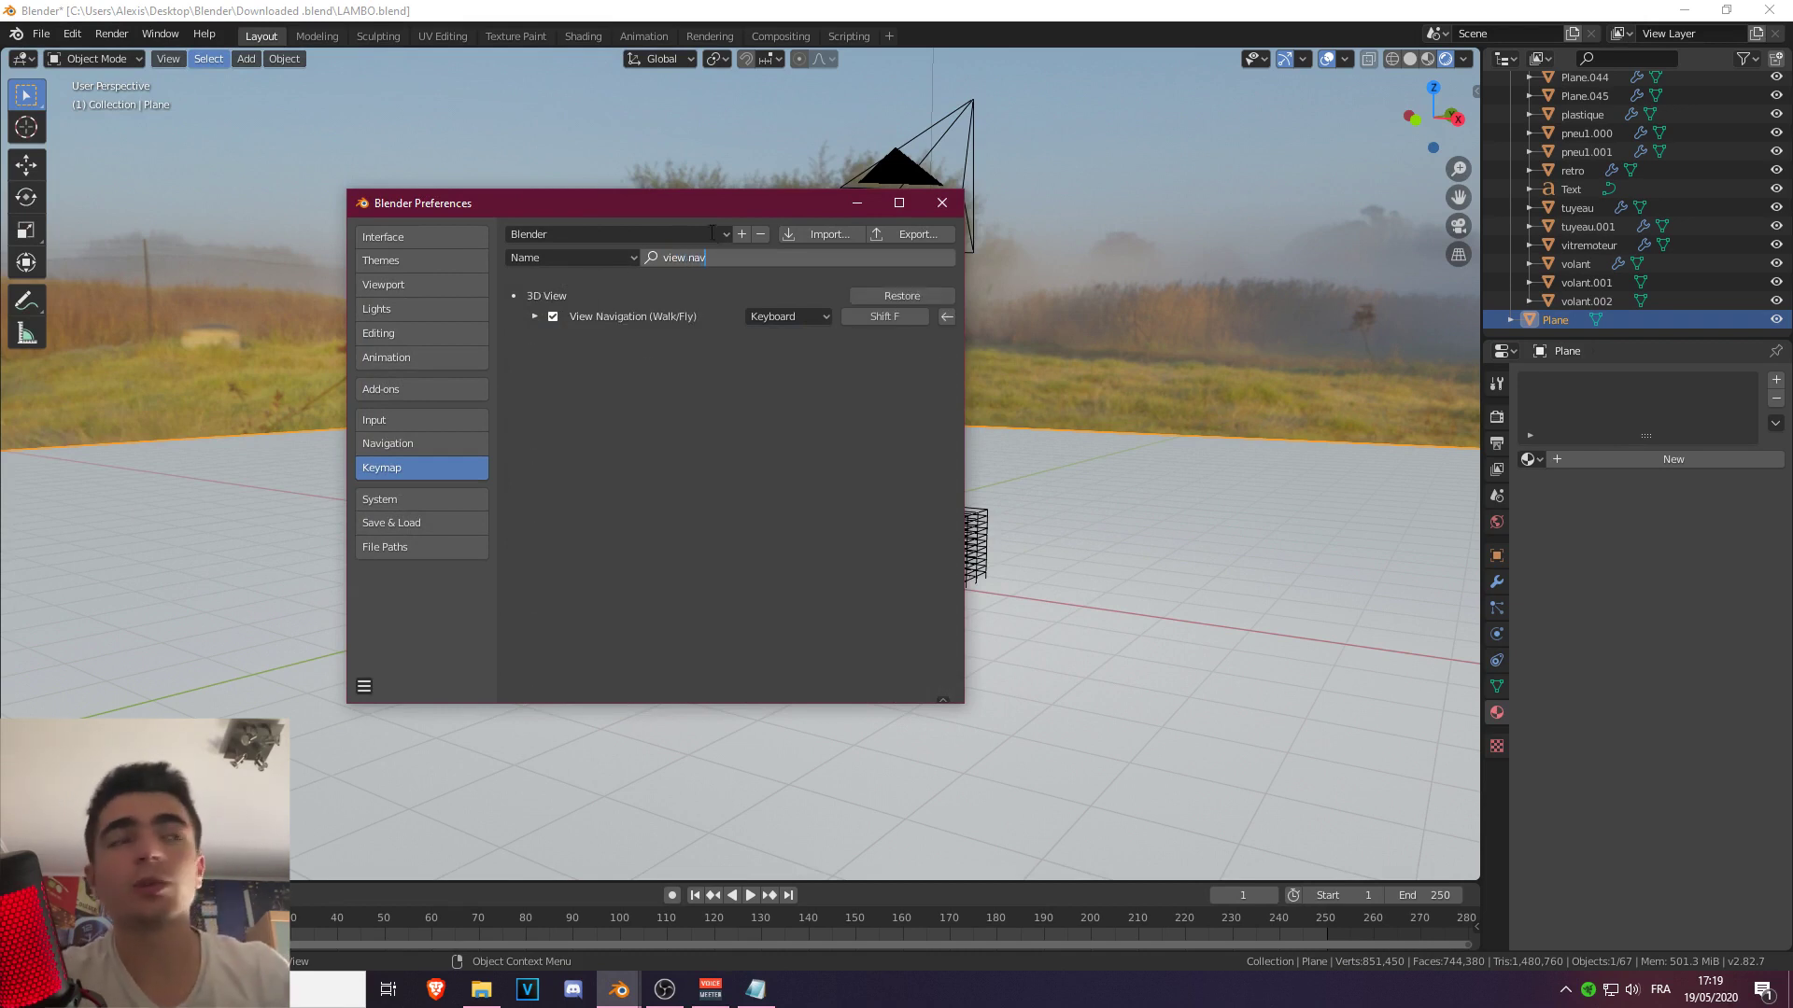
key("Return")
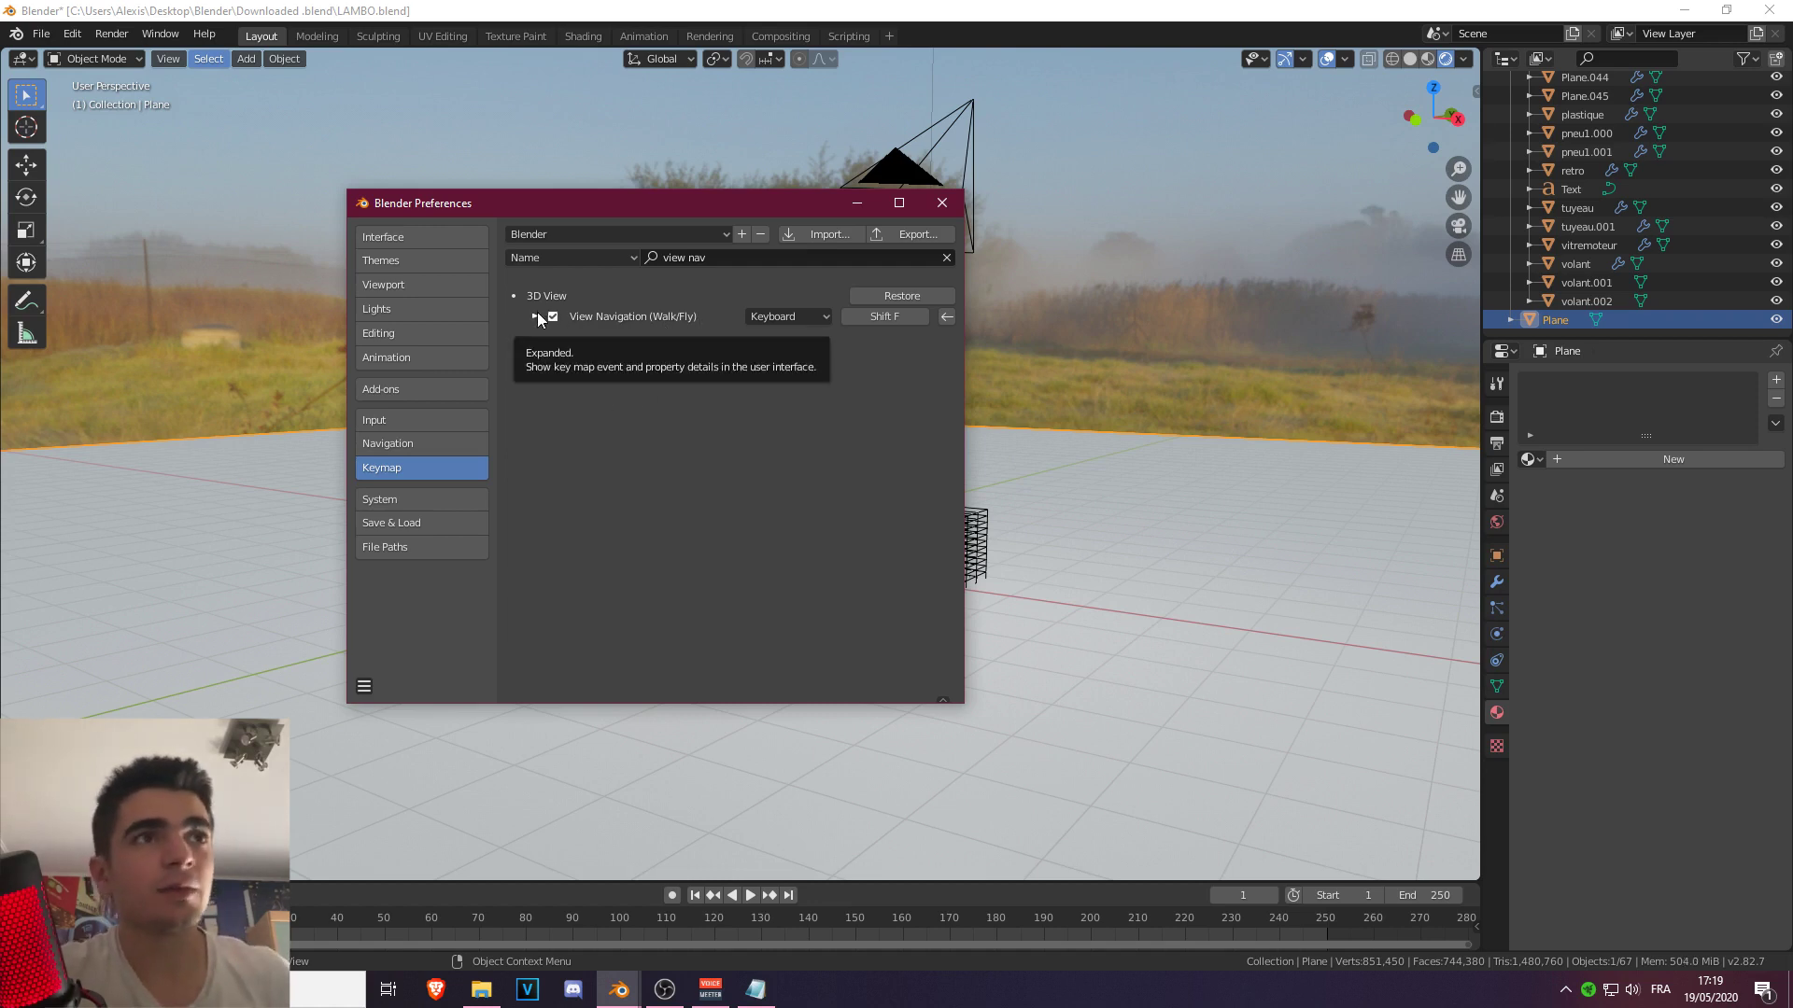
left_click(891, 318)
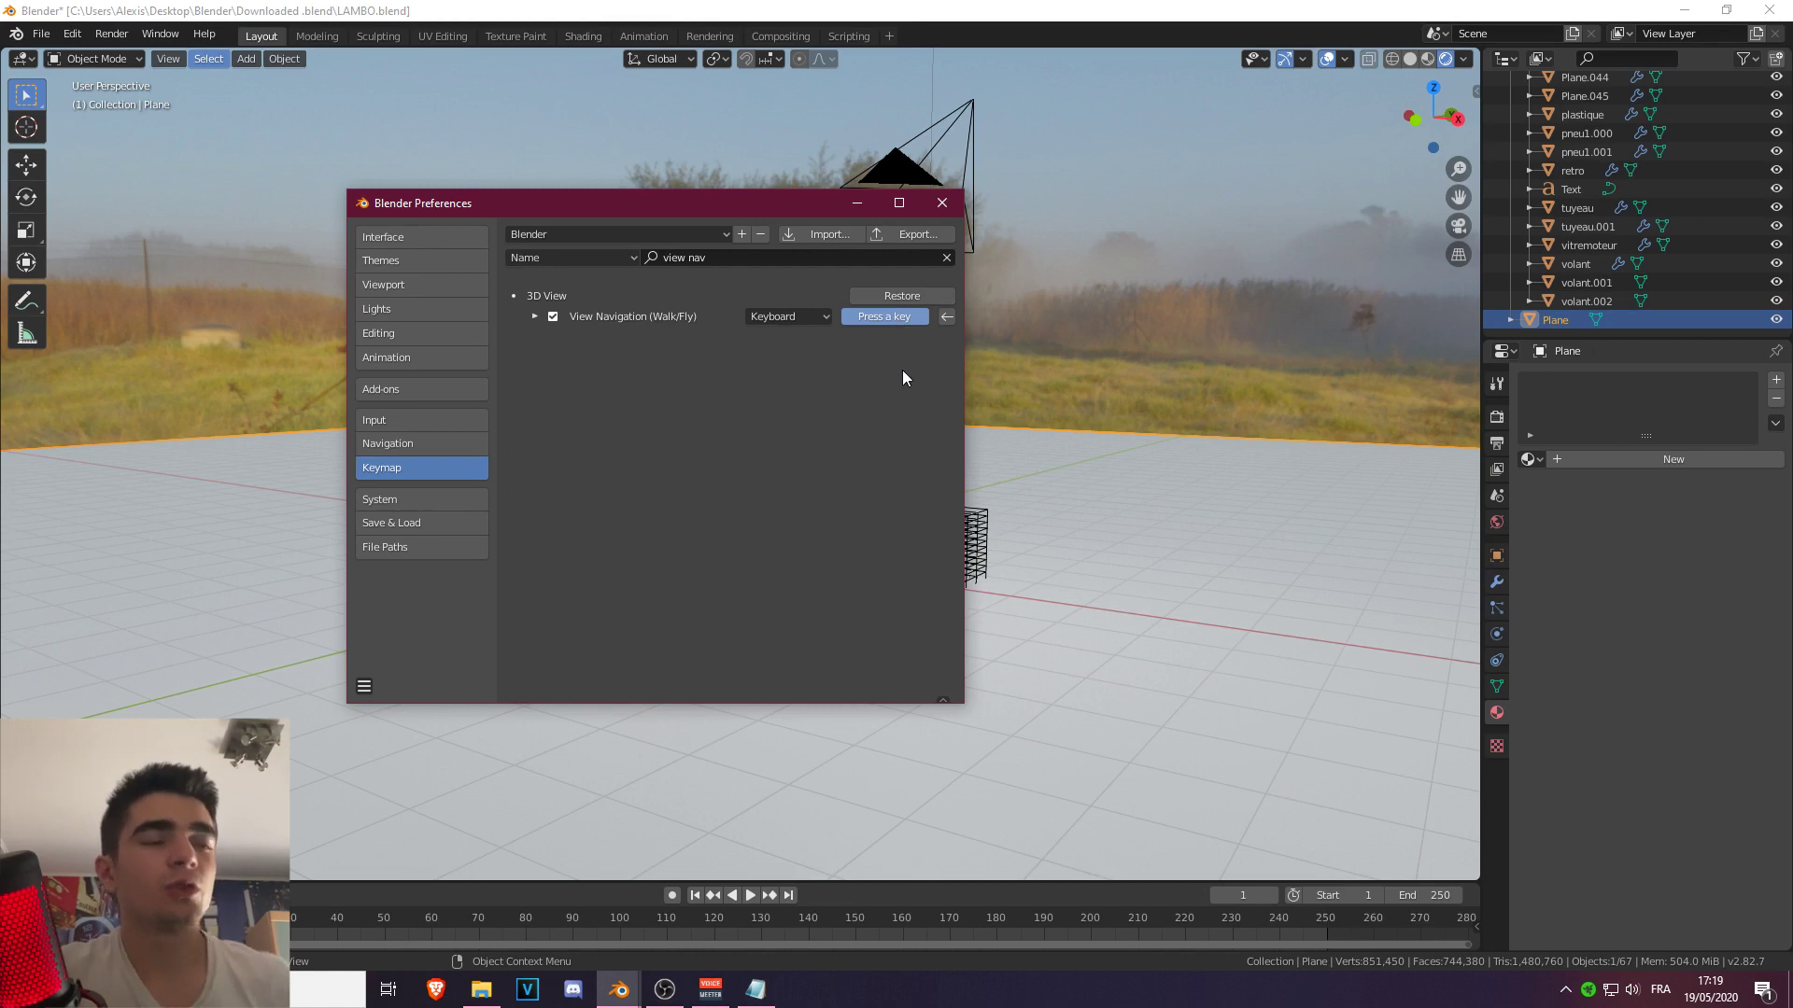
key("Escape")
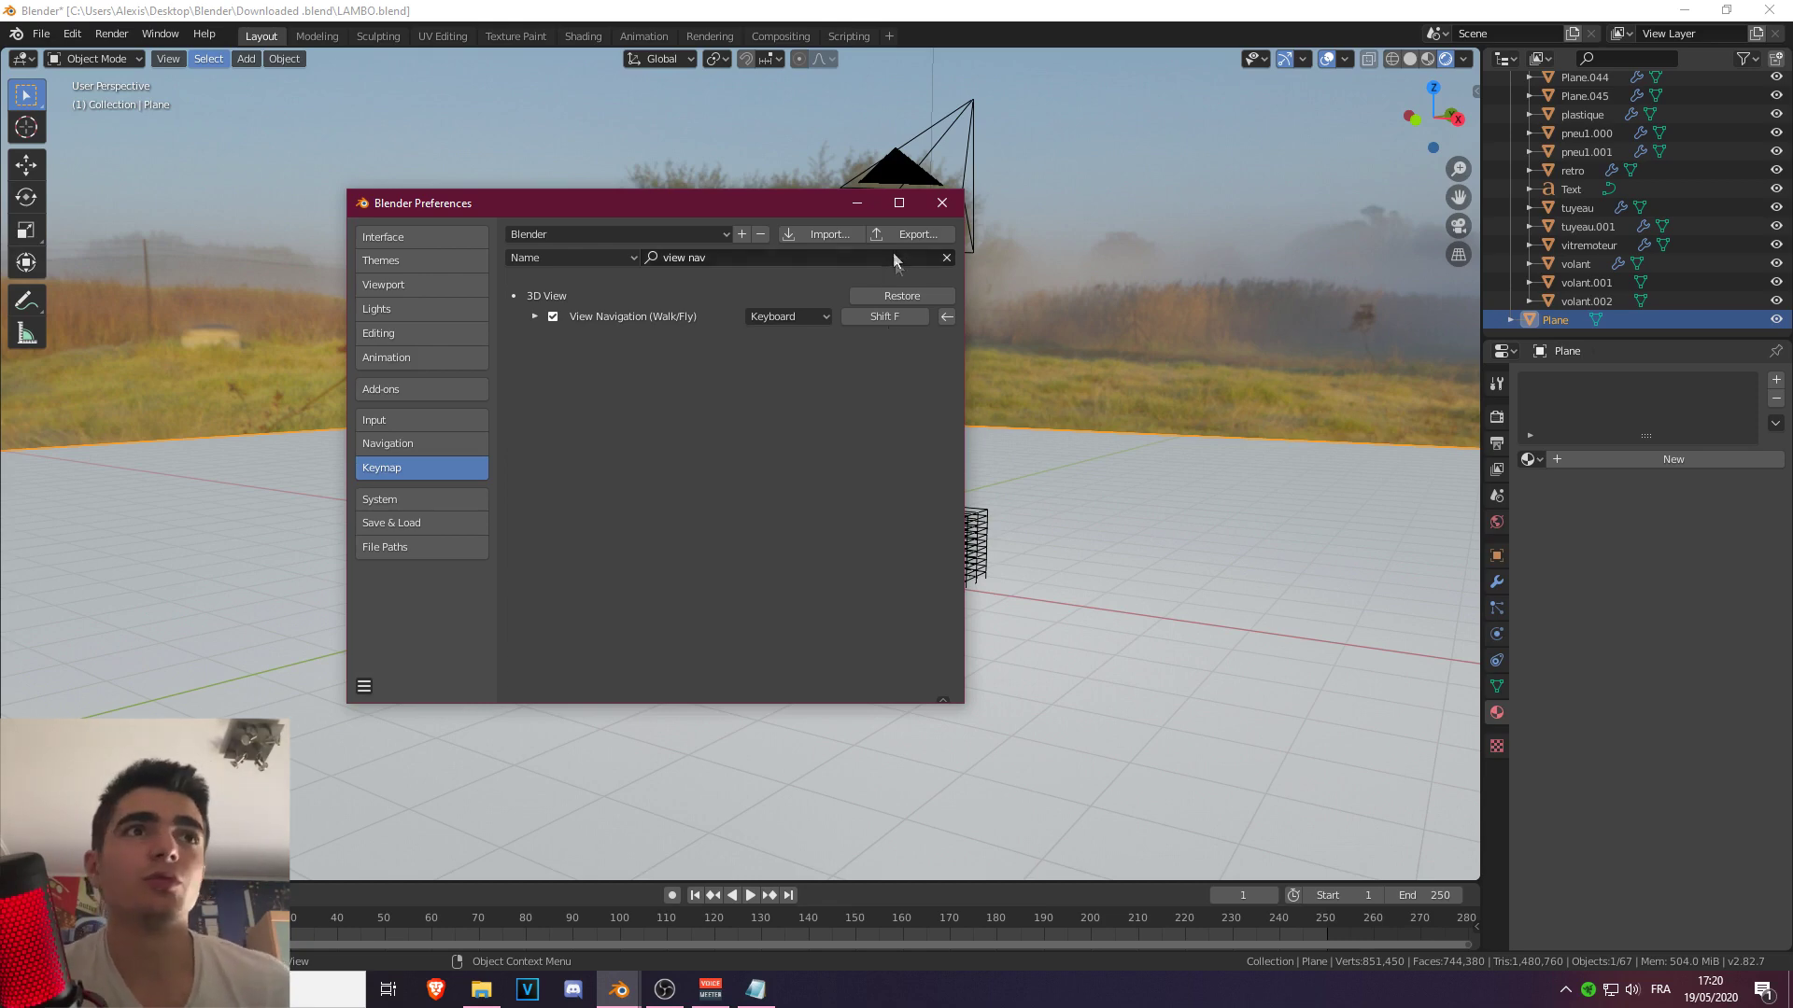
left_click(941, 202)
Zoom out, orbit, and walk around the car to view it from front, side and rear.
middle_click_drag(941, 204, 1007, 428, "ctrl")
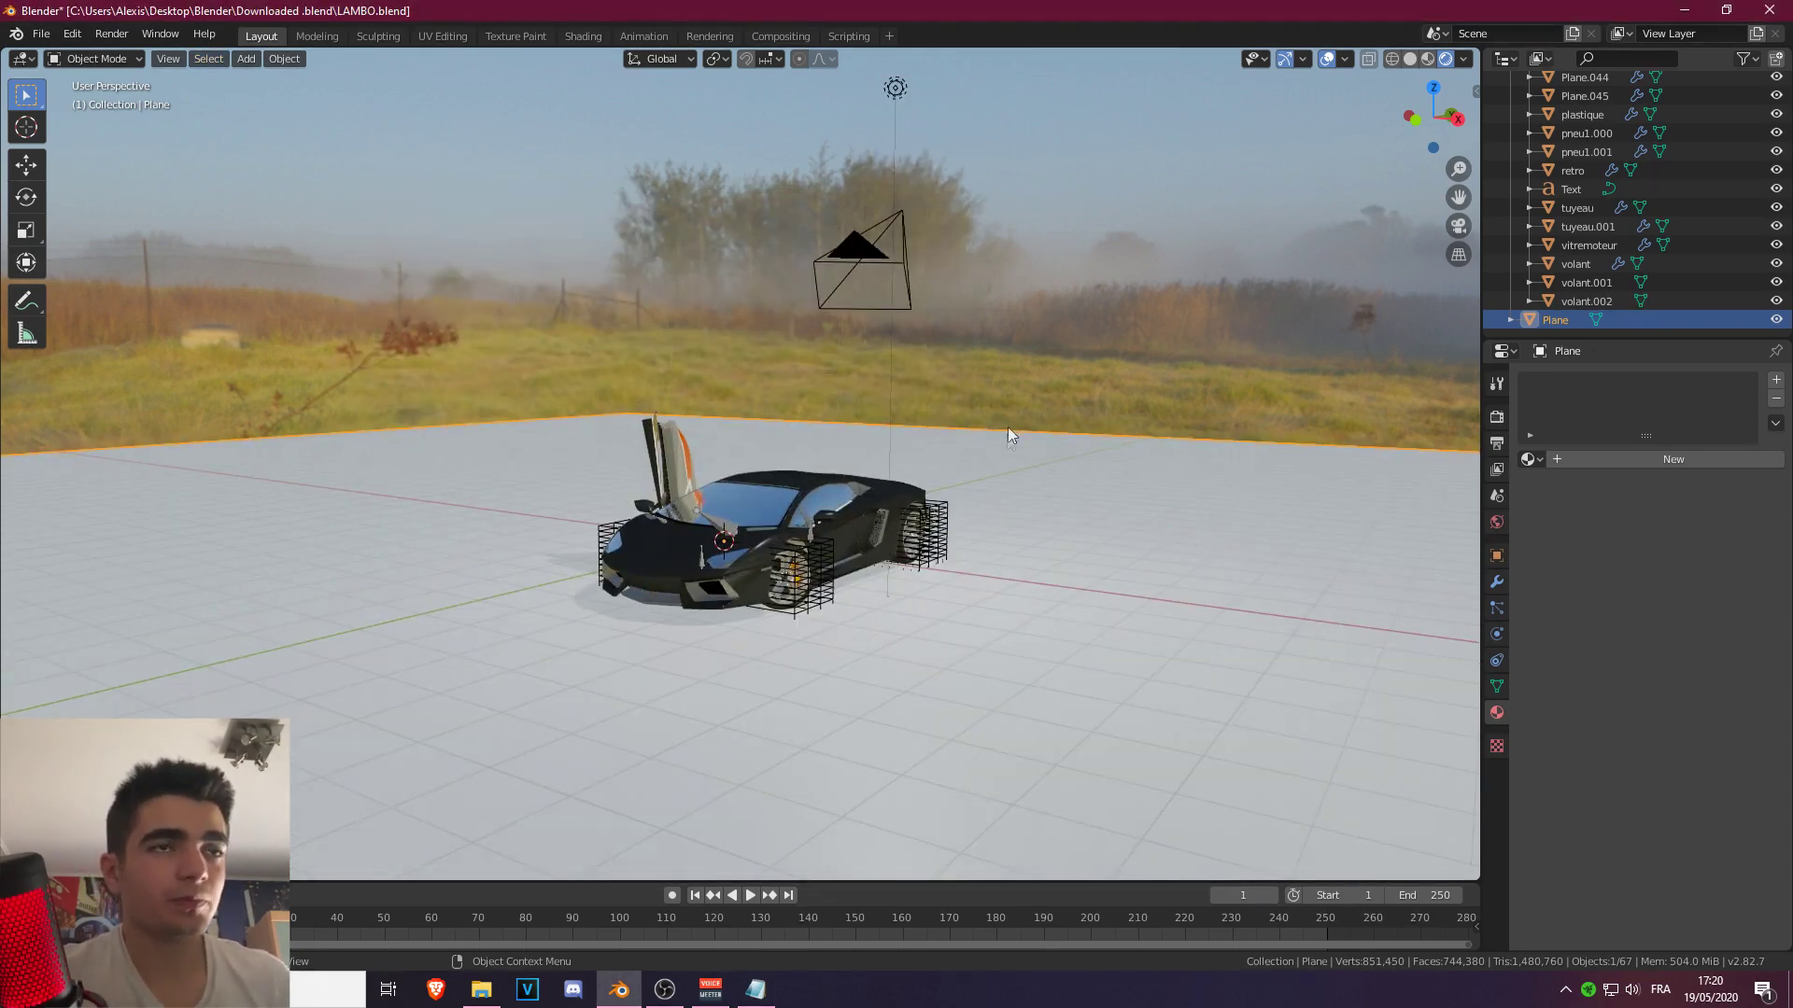
mouse_move(853, 389)
middle_mouse_down("ctrl")
mouse_move(929, 453)
mouse_move(792, 480)
mouse_move(1031, 469)
mouse_move(992, 368)
mouse_move(999, 293)
middle_mouse_up("ctrl")
key("shift+grave")
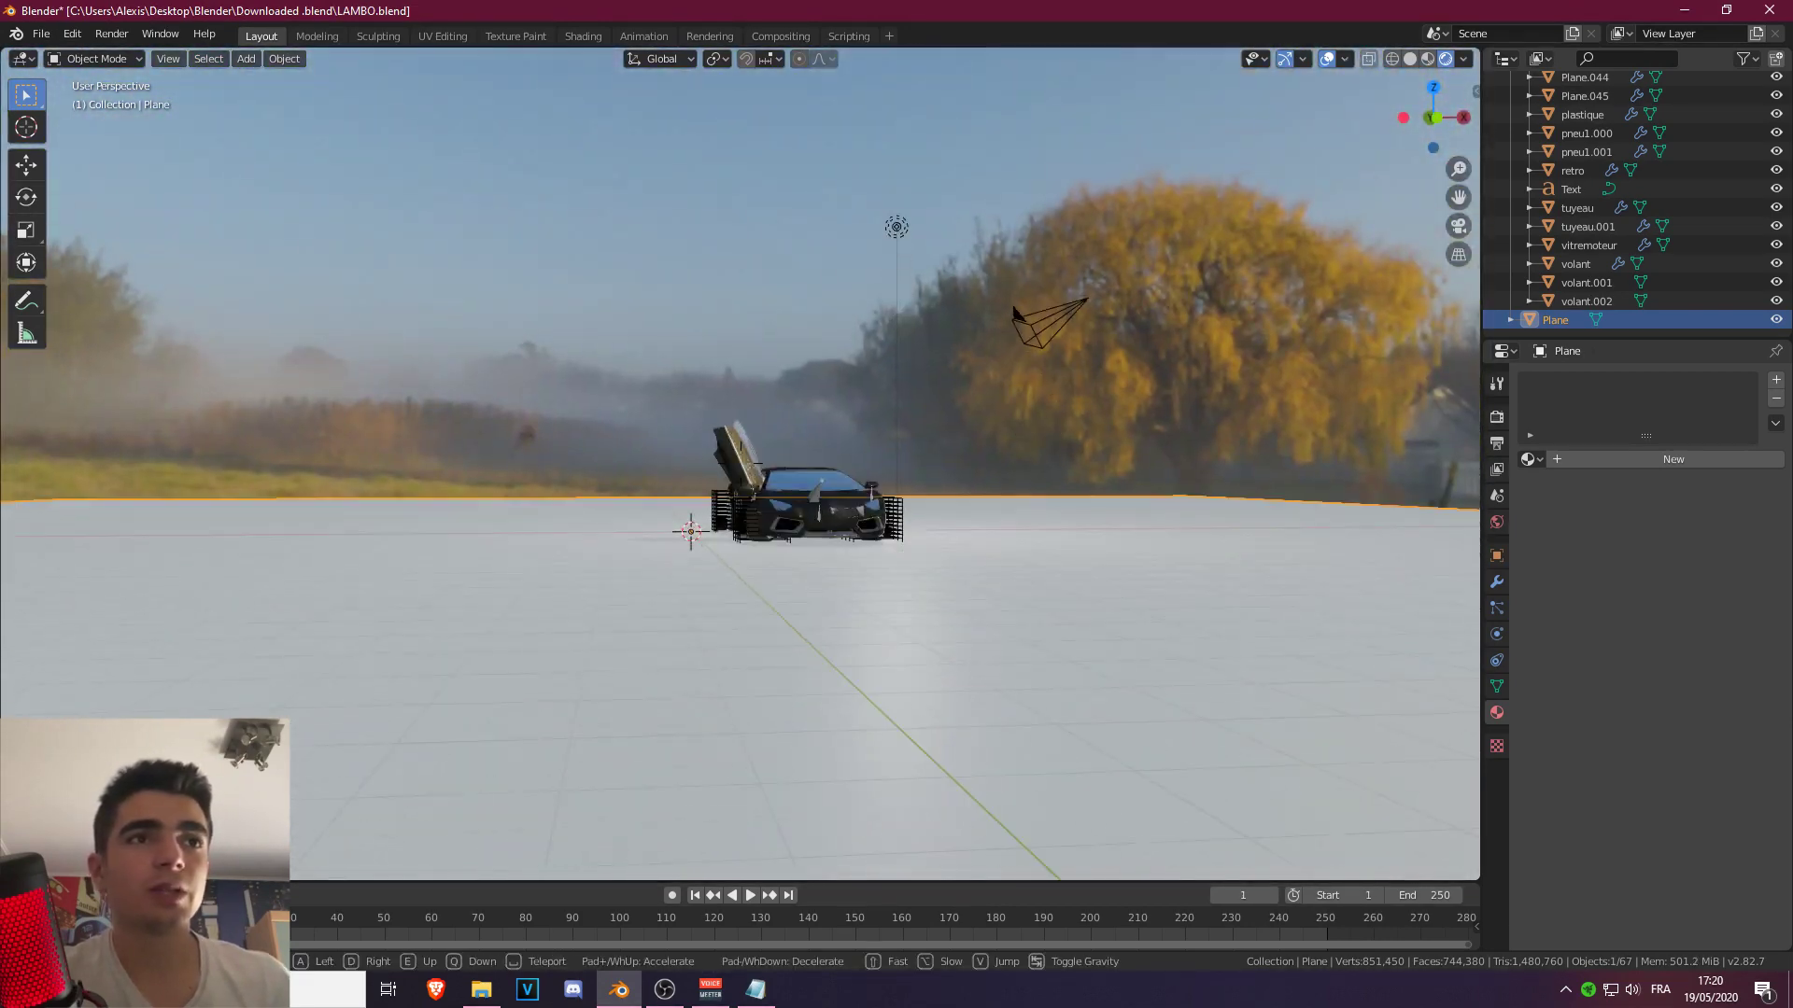
key("w")
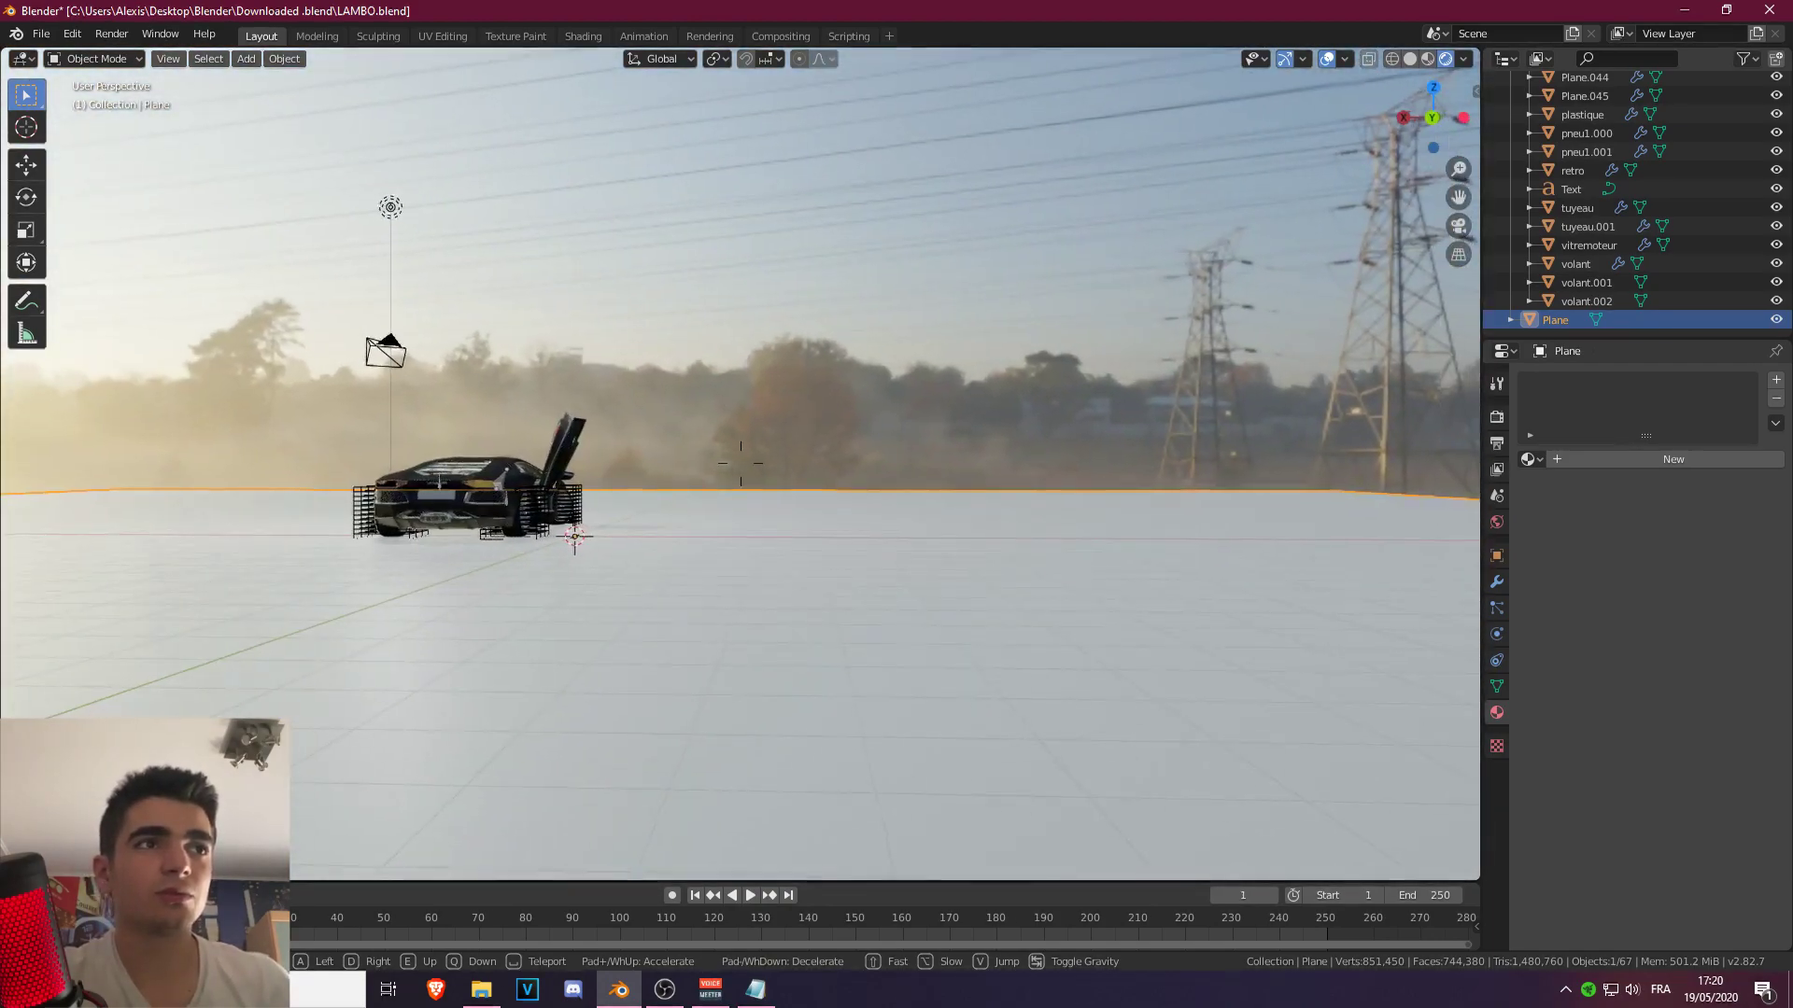
key("w")
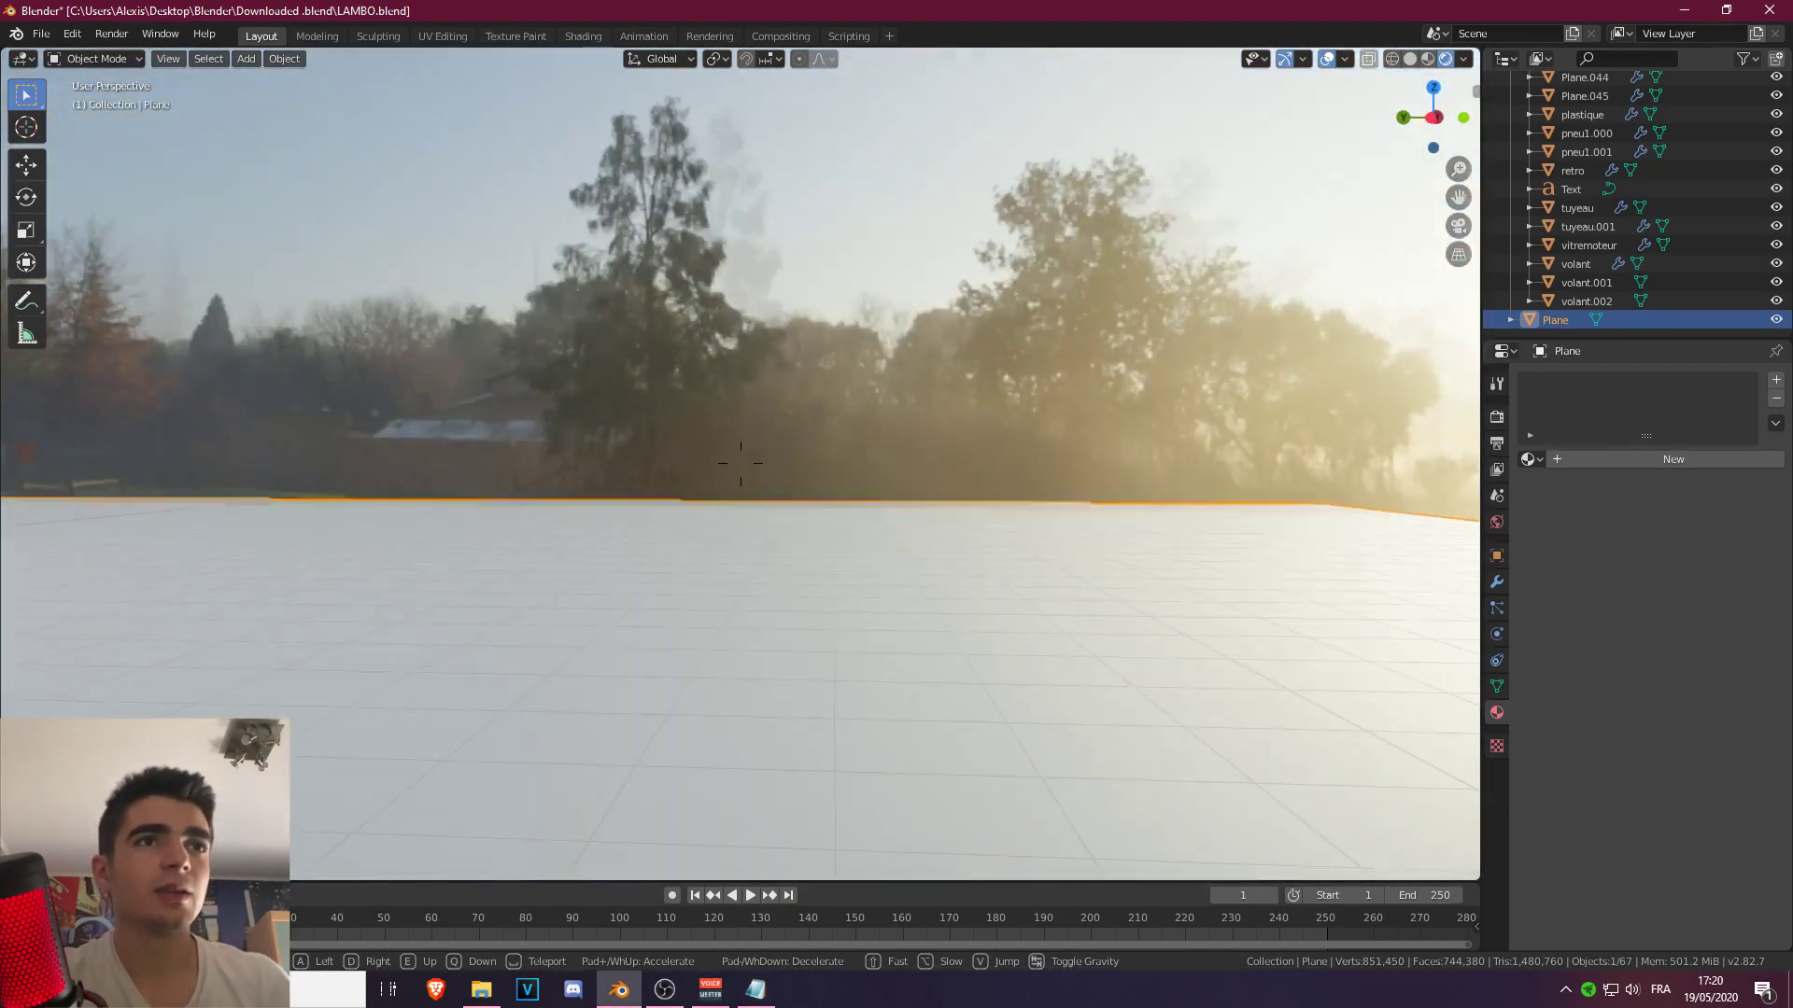
key("d")
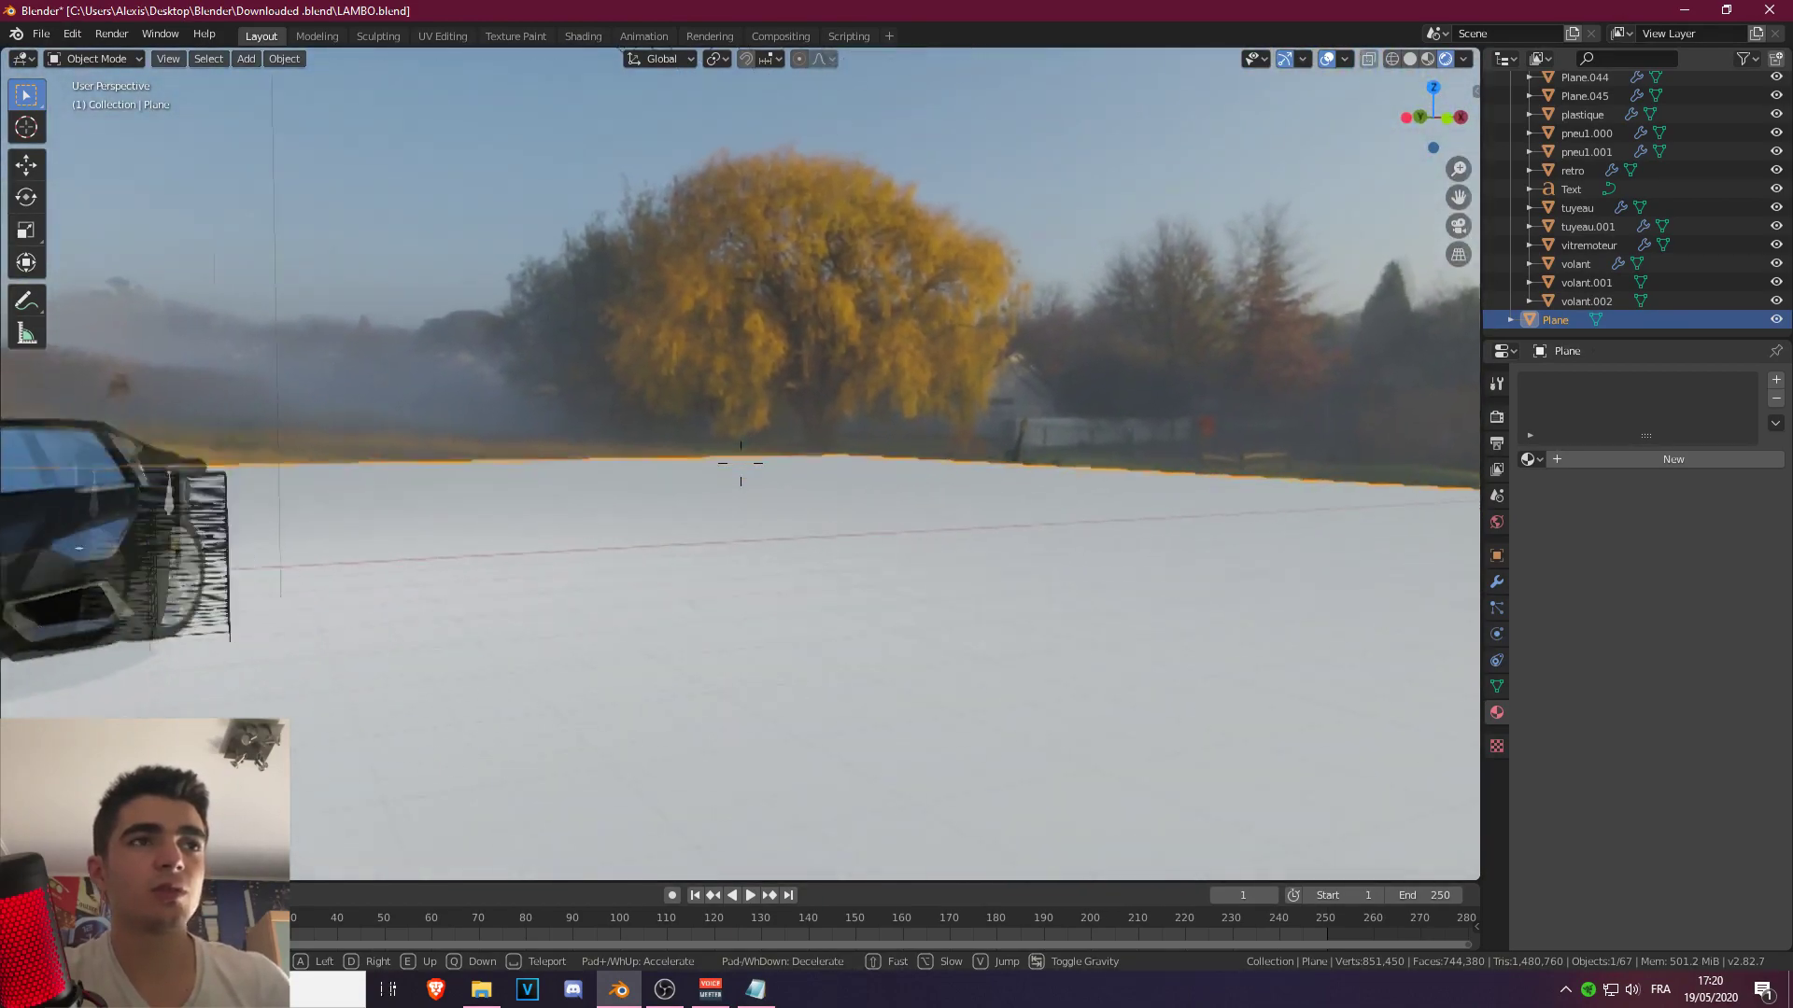
key("d")
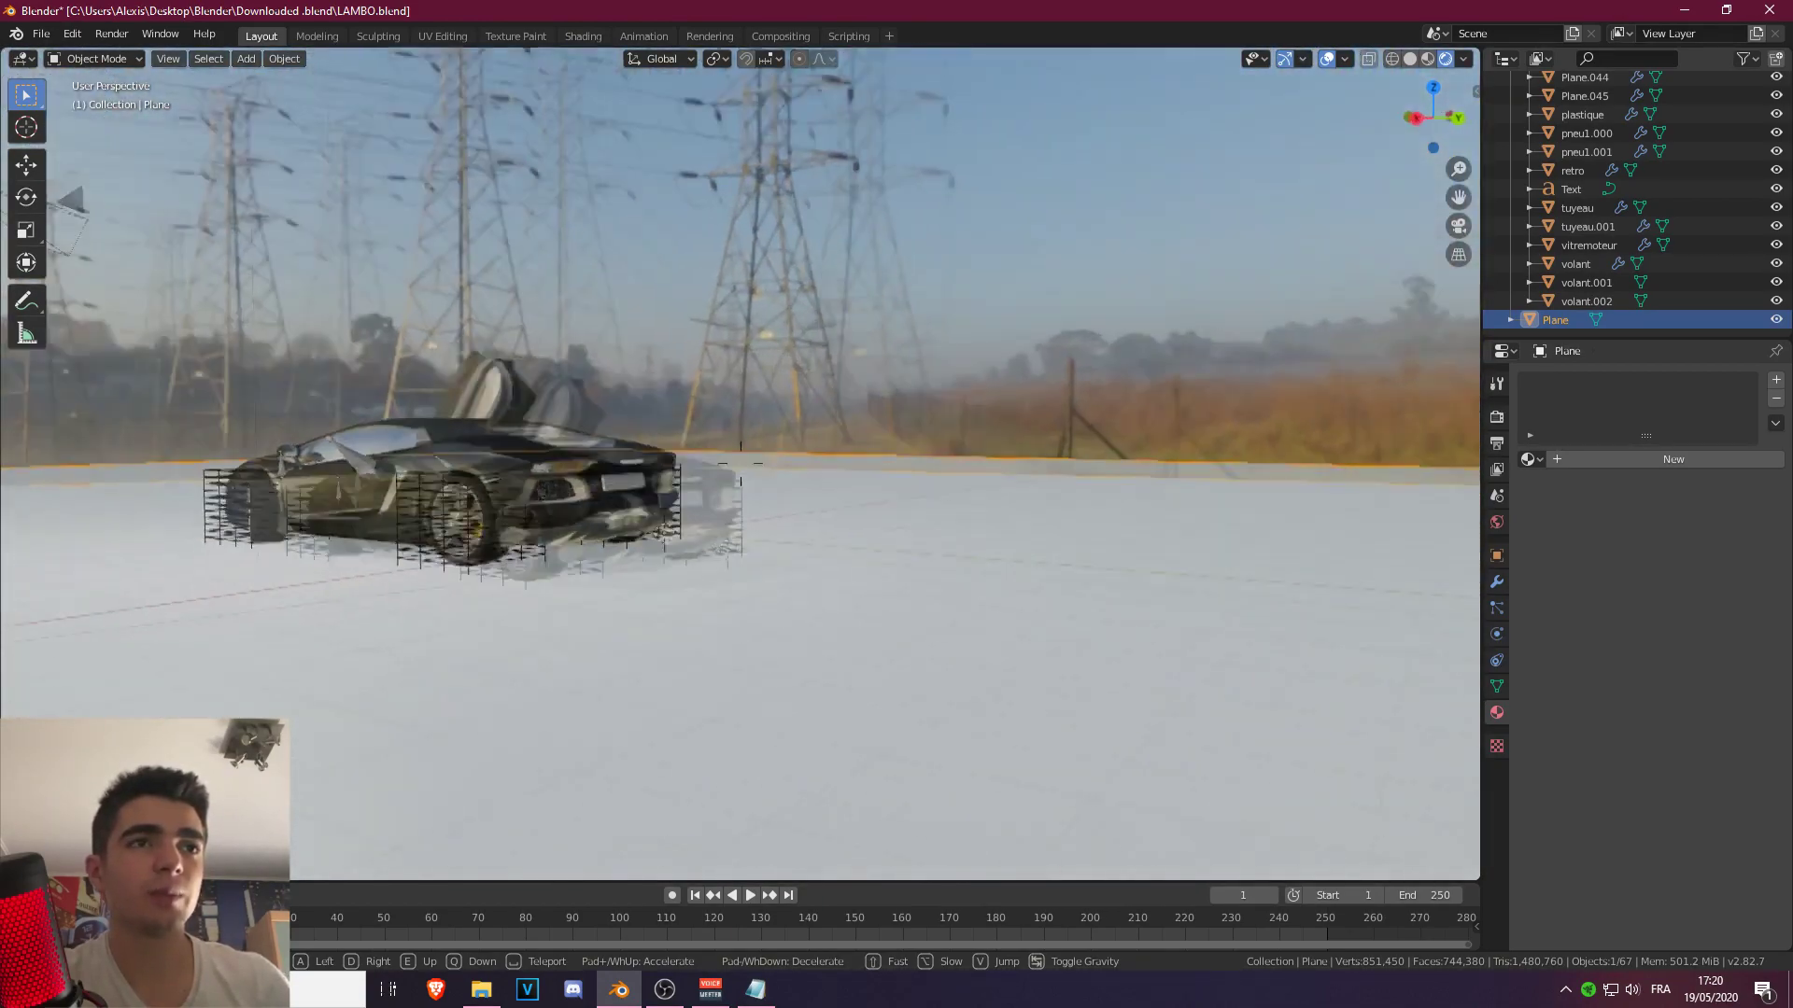
key("w")
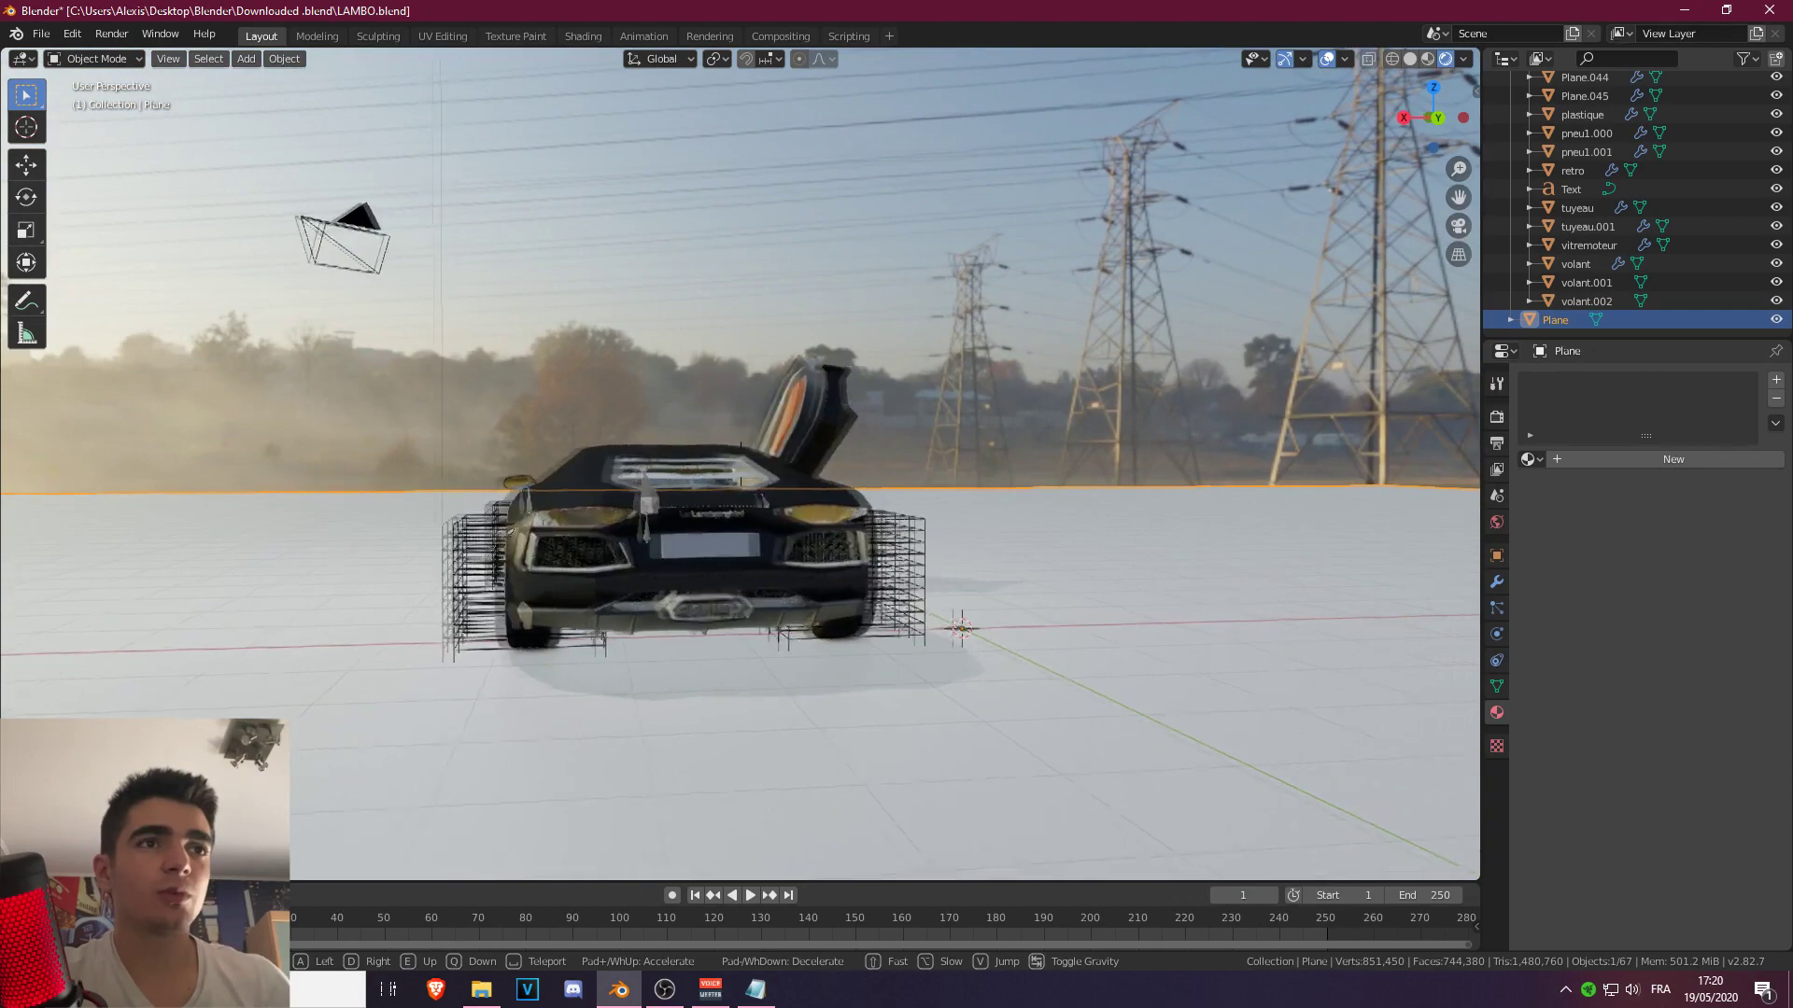
key("d")
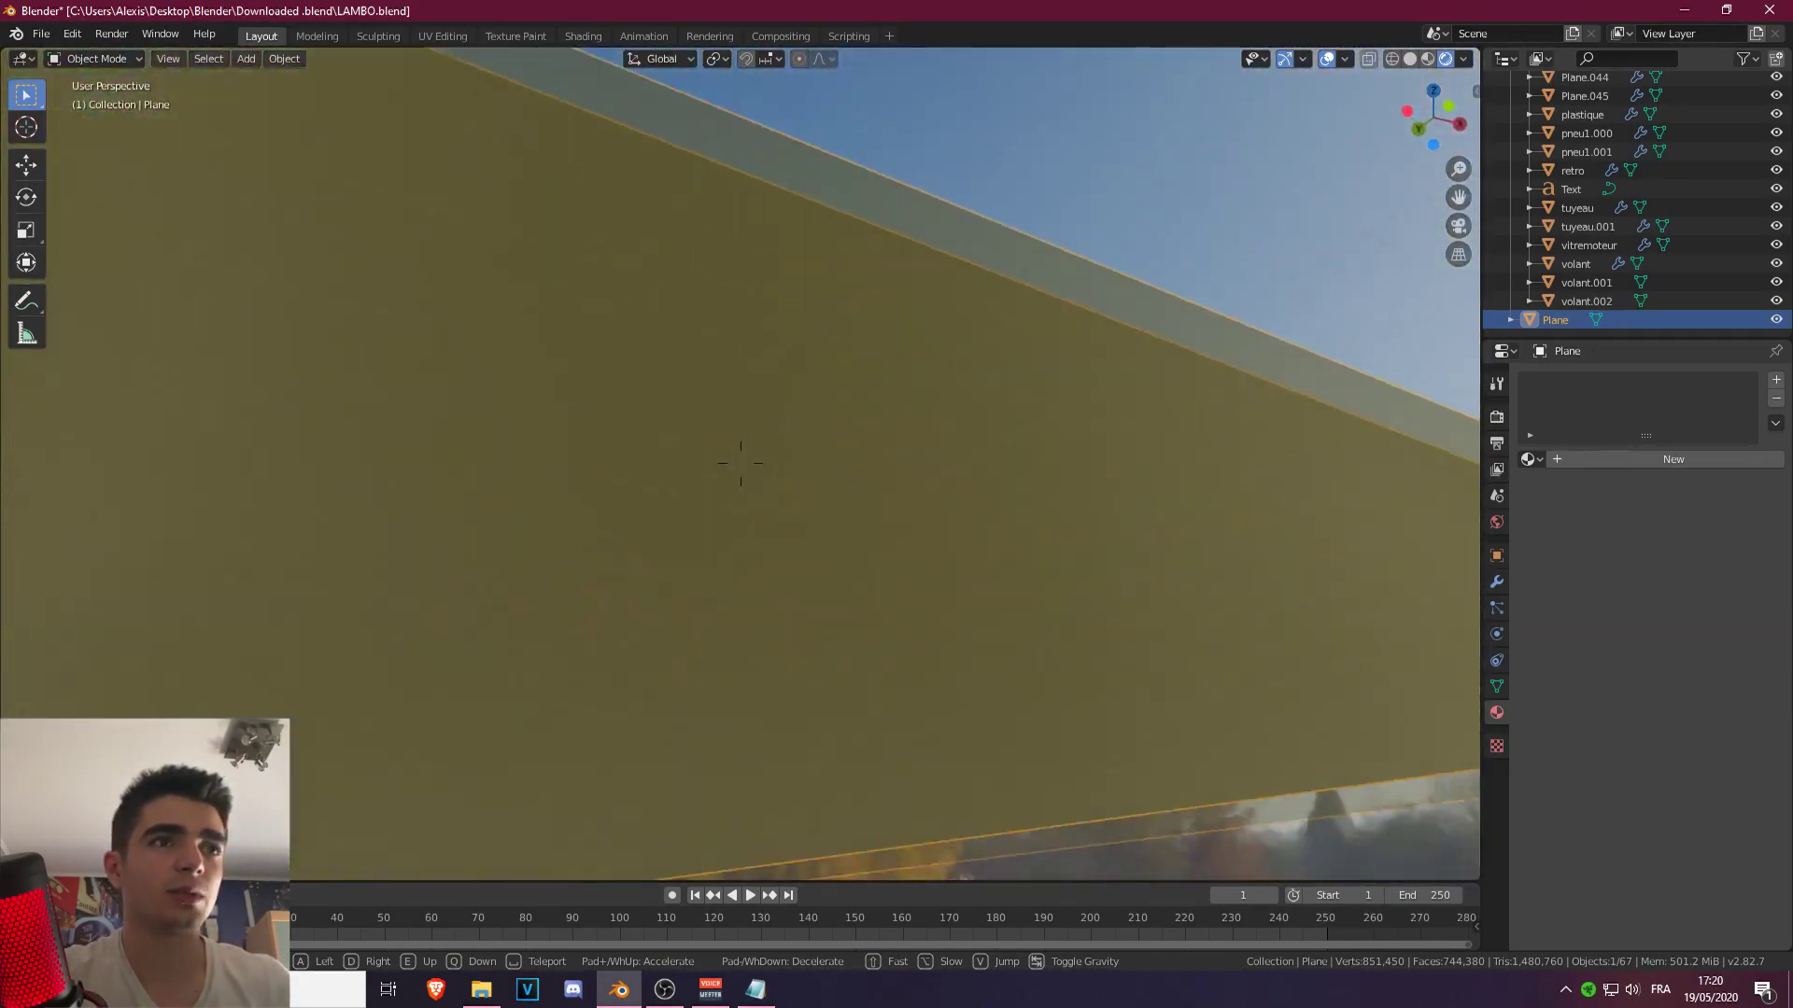
key("Escape")
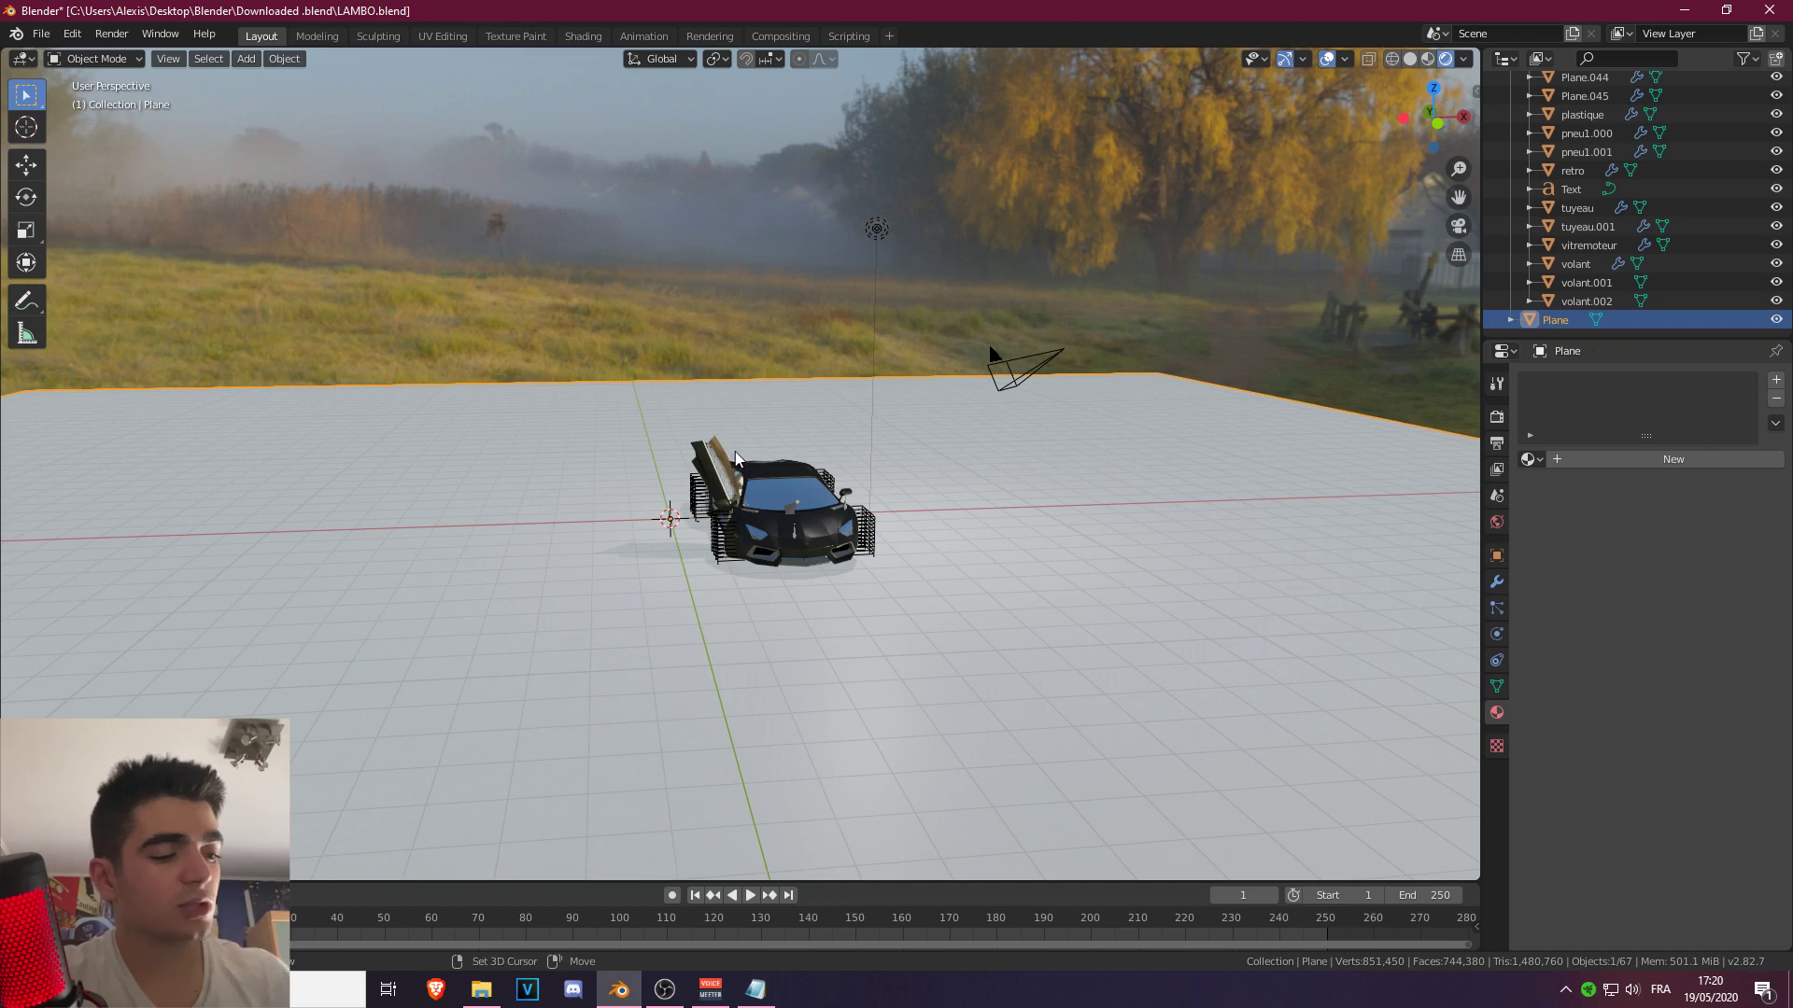
Walk-navigate again, rising above the car and confirming a raised view looking down on it.
key("shift+grave")
key("Tab")
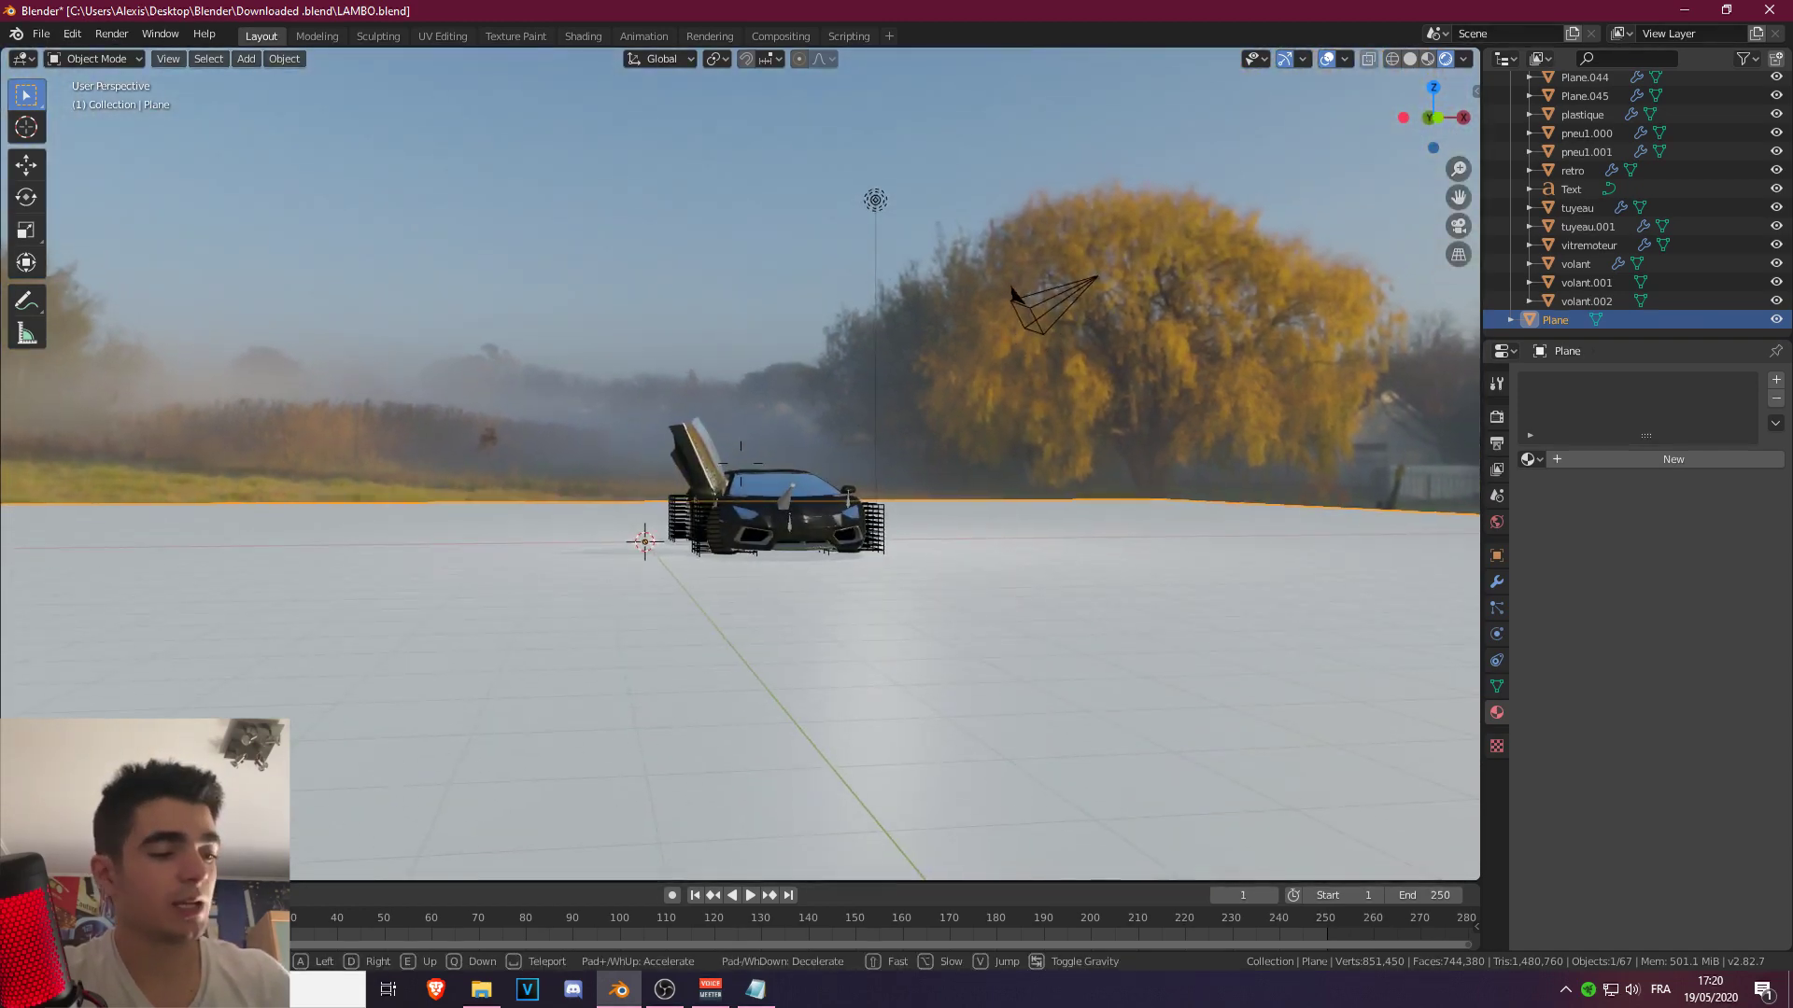
key("s")
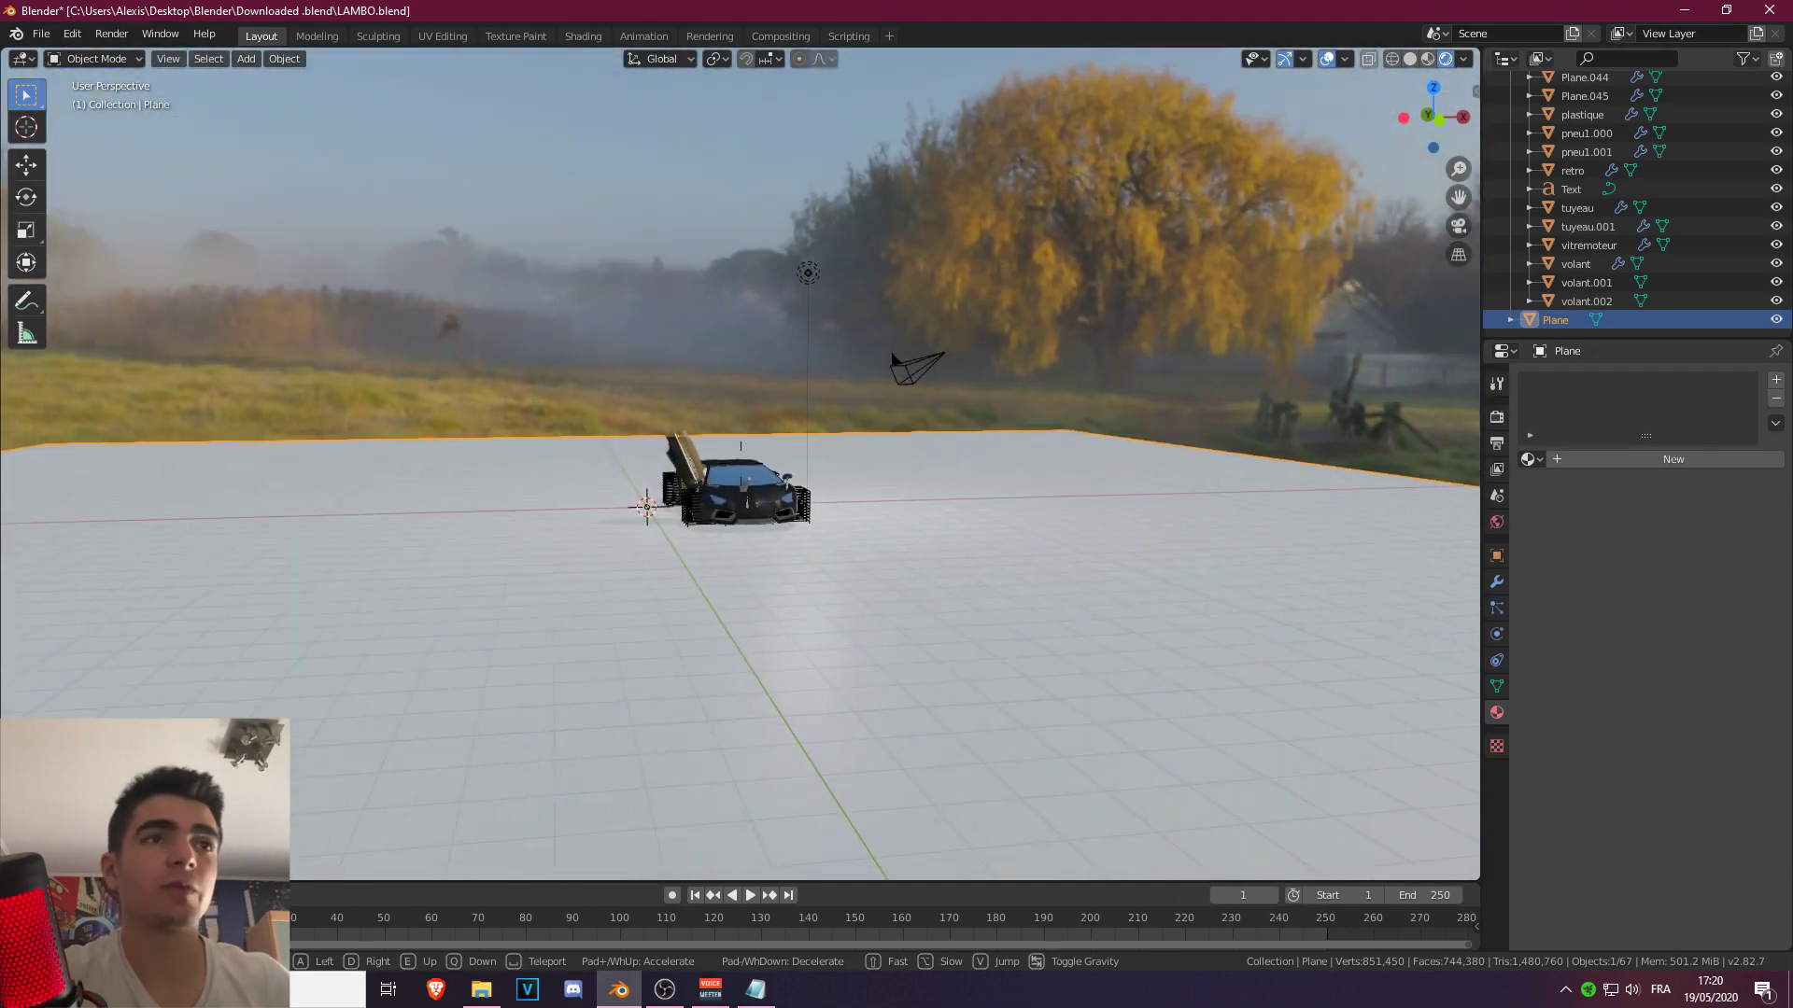
key("e")
key("q")
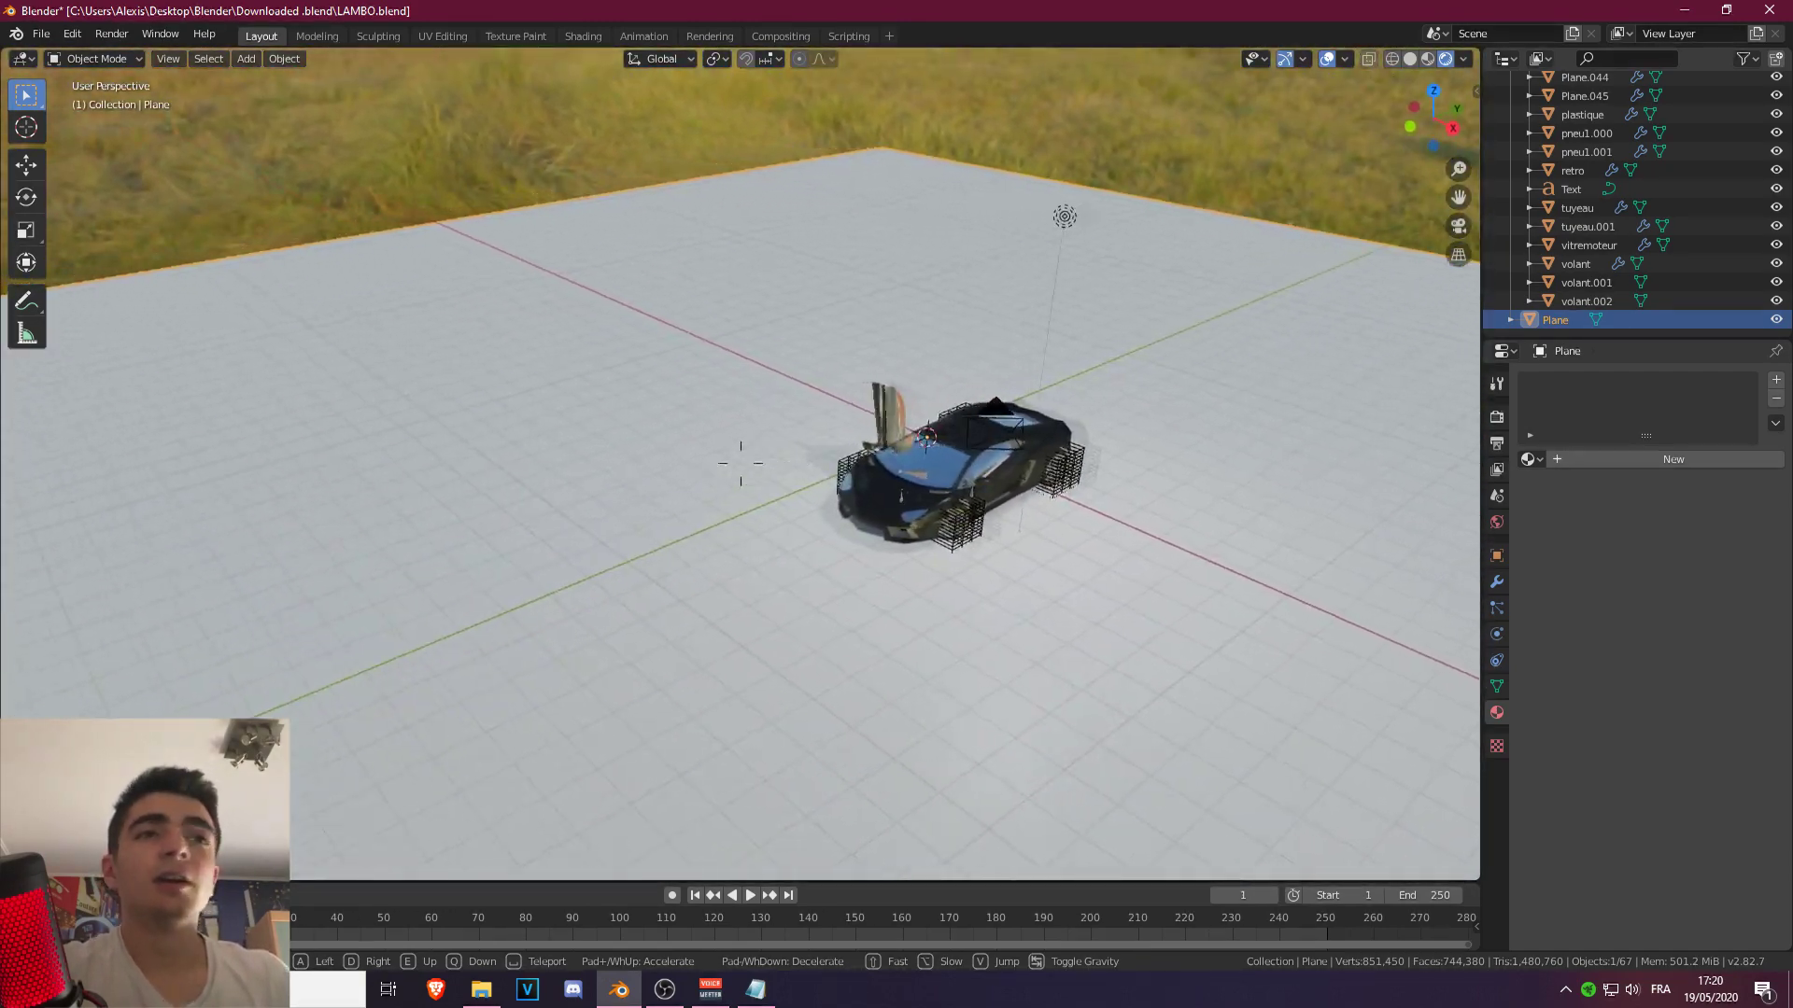
left_click(745, 464)
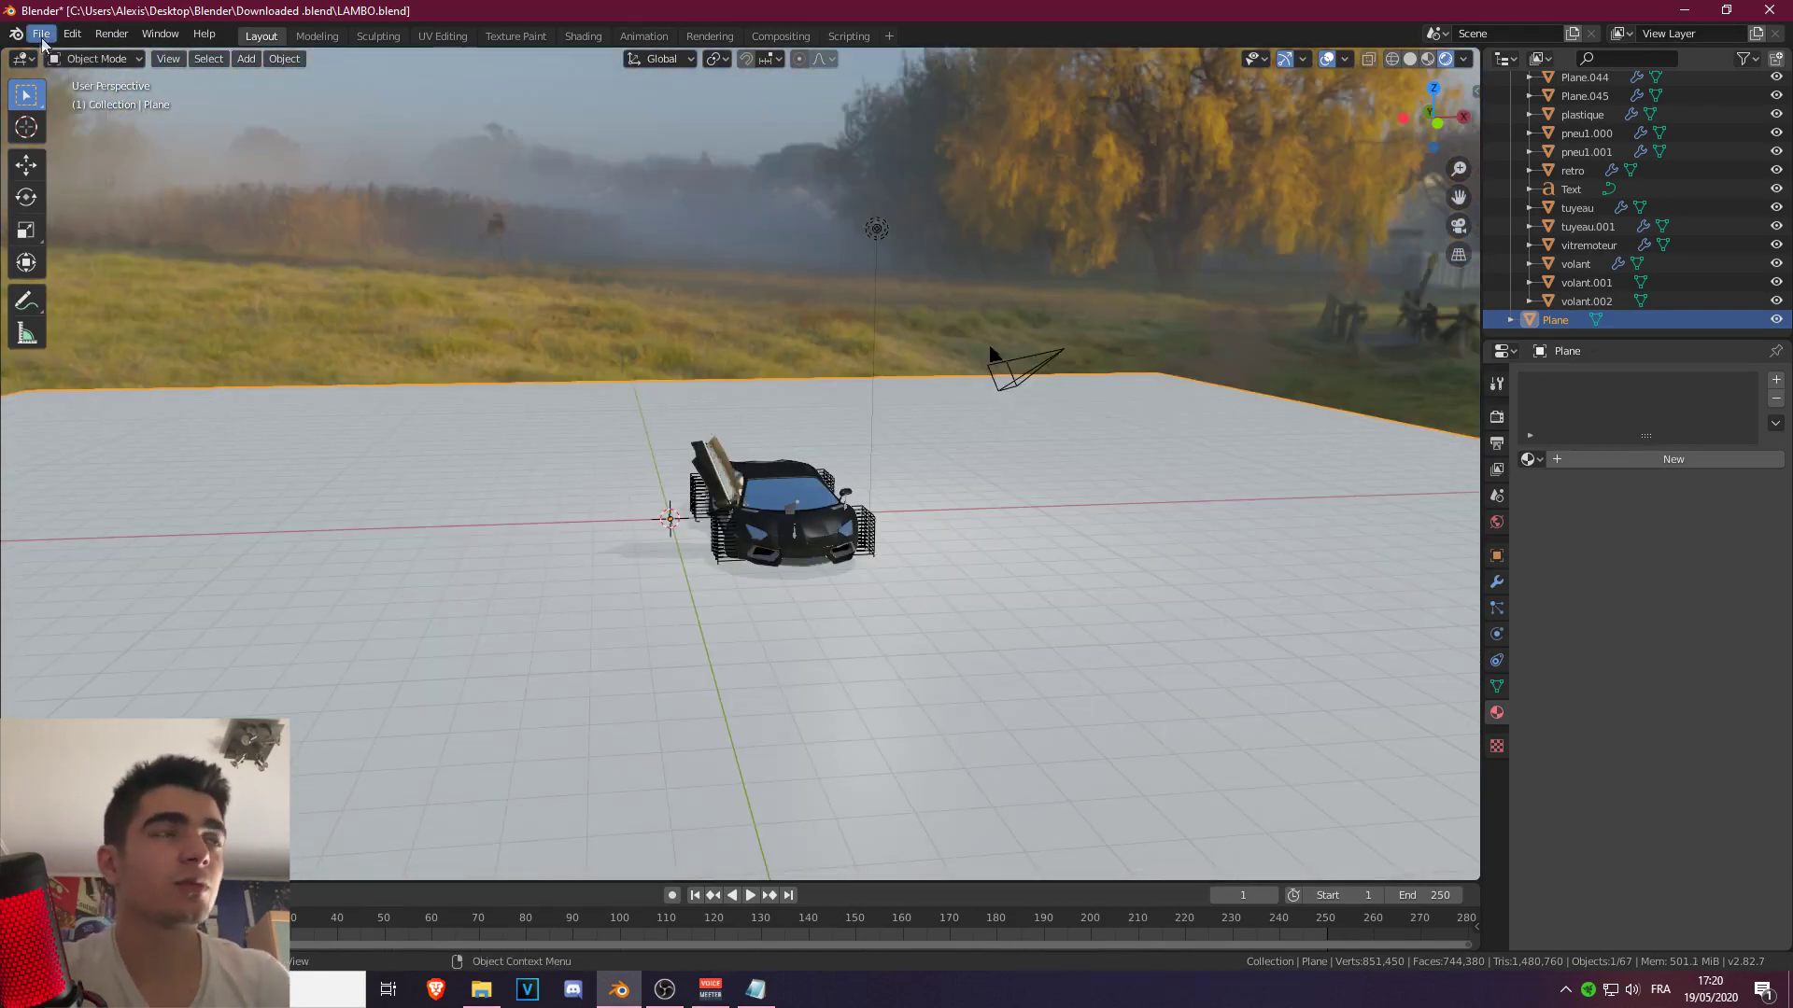
In Preferences > Navigation, set the Gravity walk View Height to 0.9 m and close.
left_click(75, 33)
left_click(126, 301)
left_click(101, 333)
left_click(54, 311)
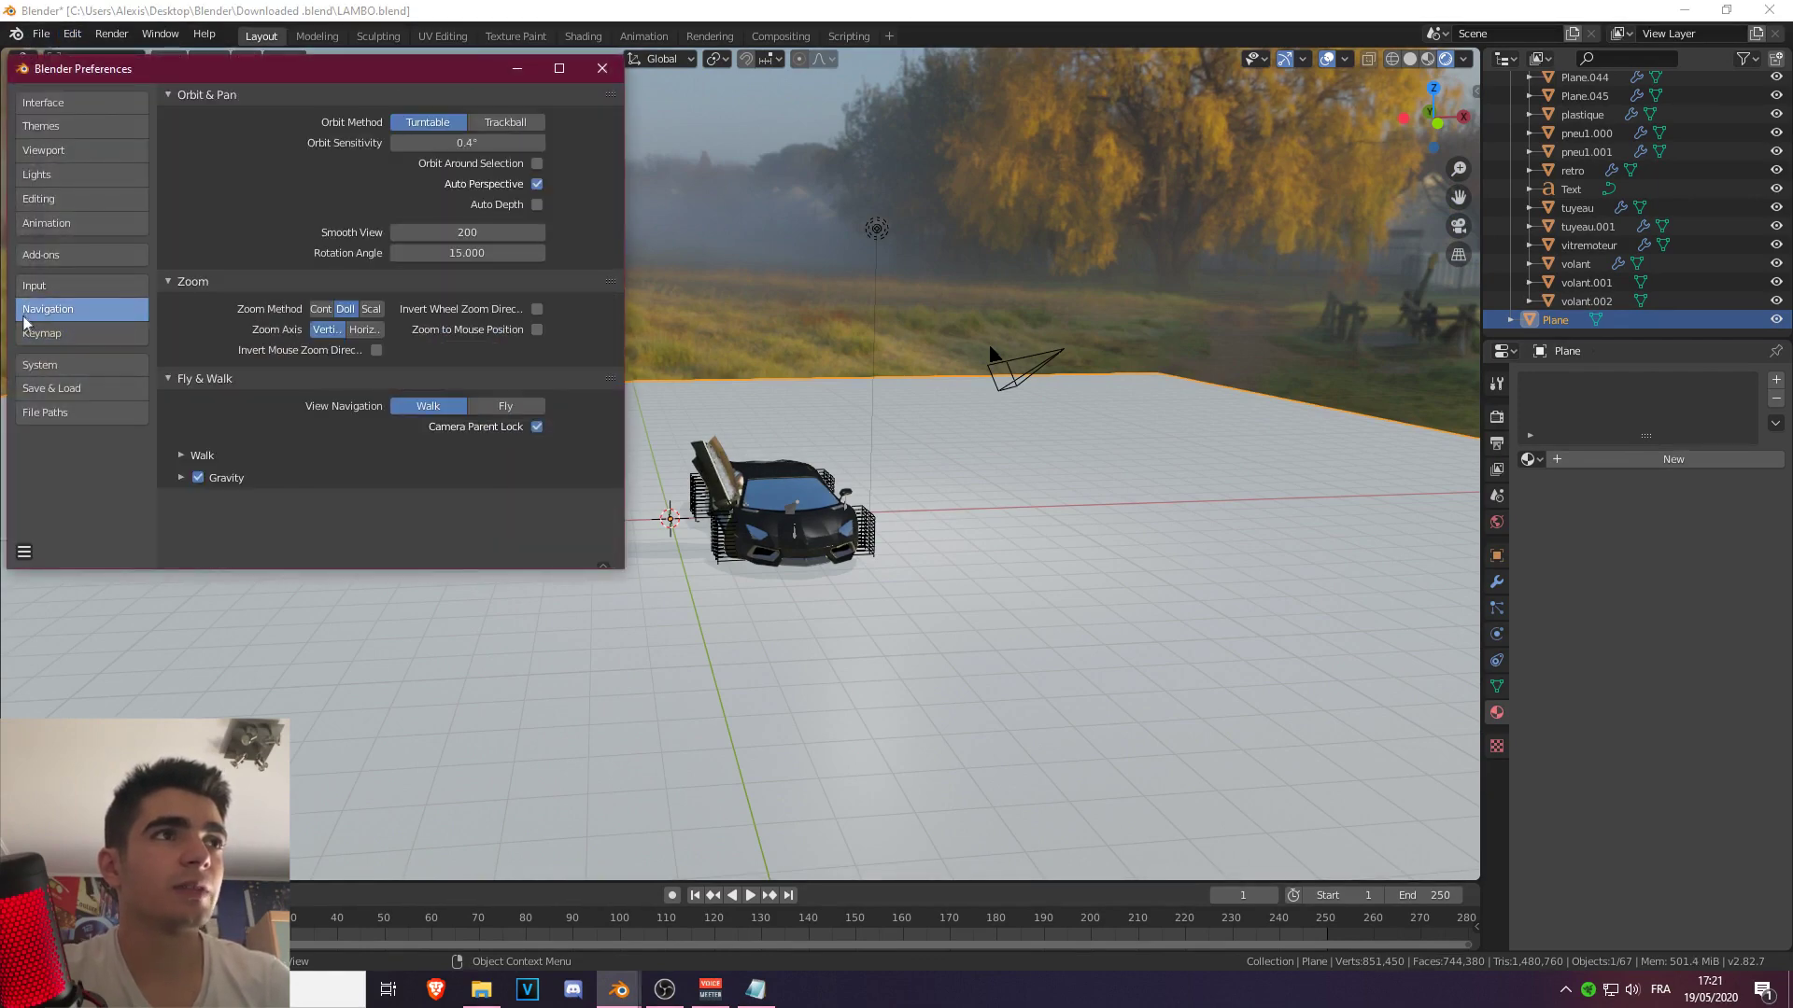
left_click_drag(226, 75, 341, 125)
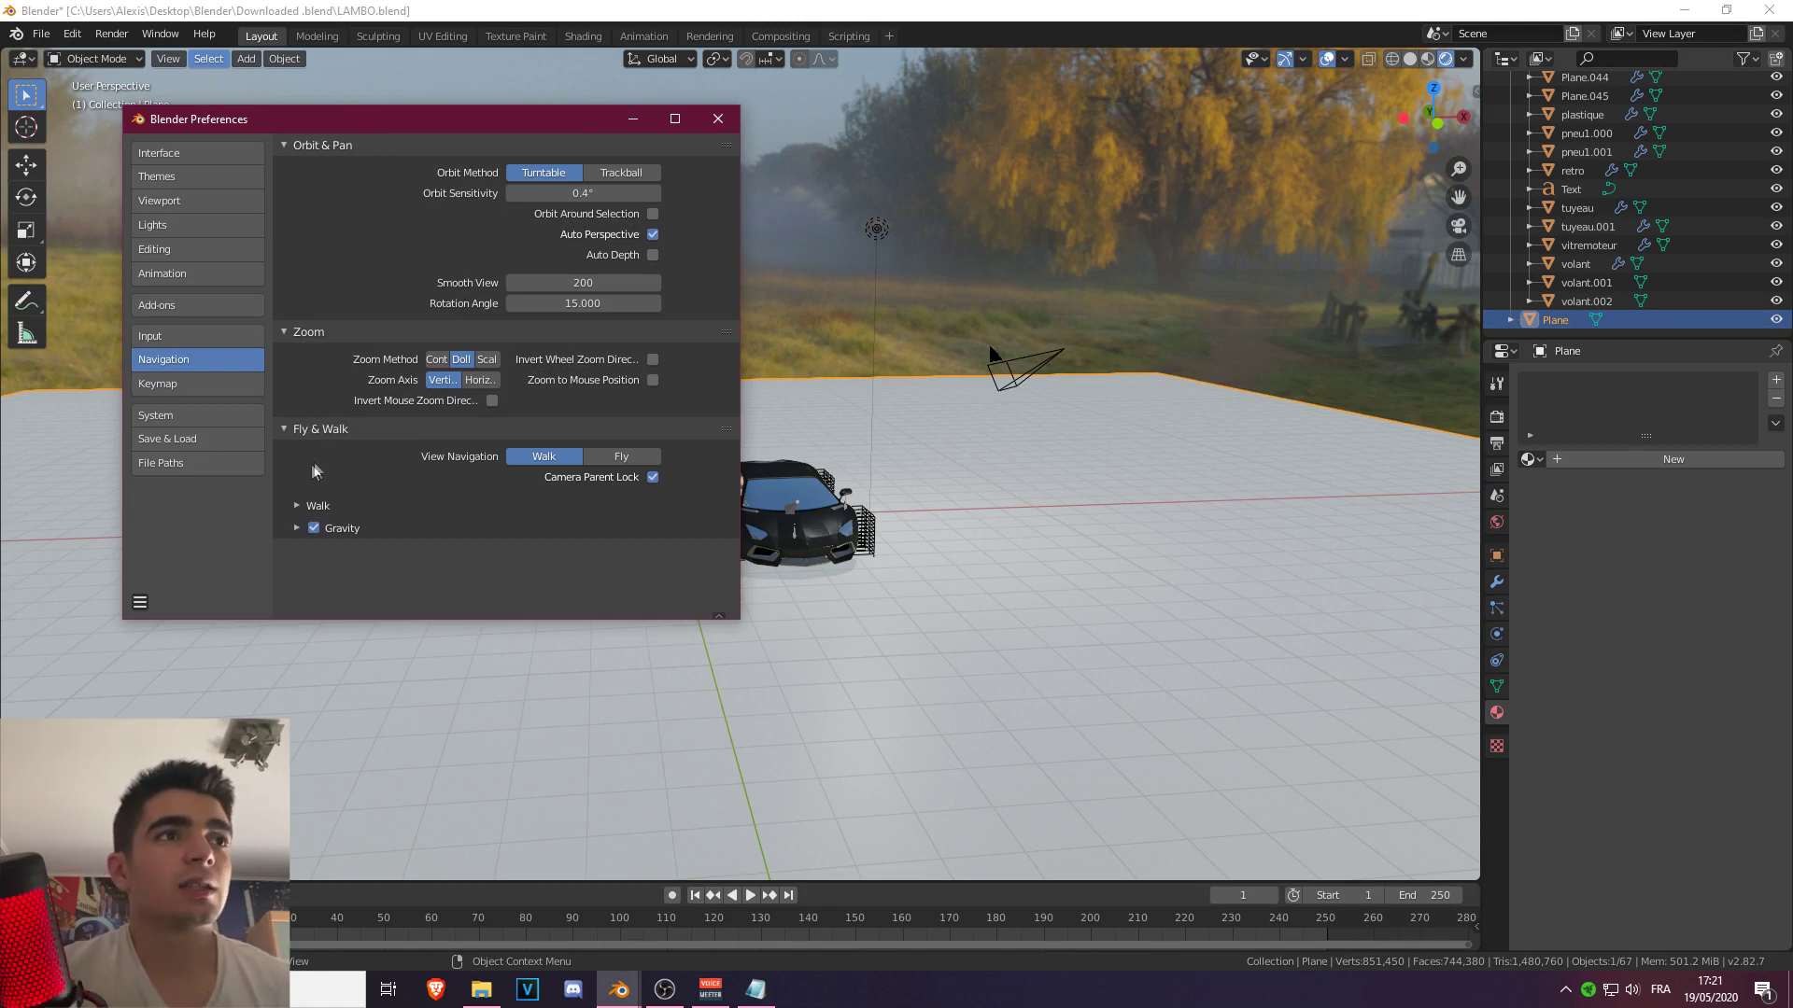
left_click(296, 528)
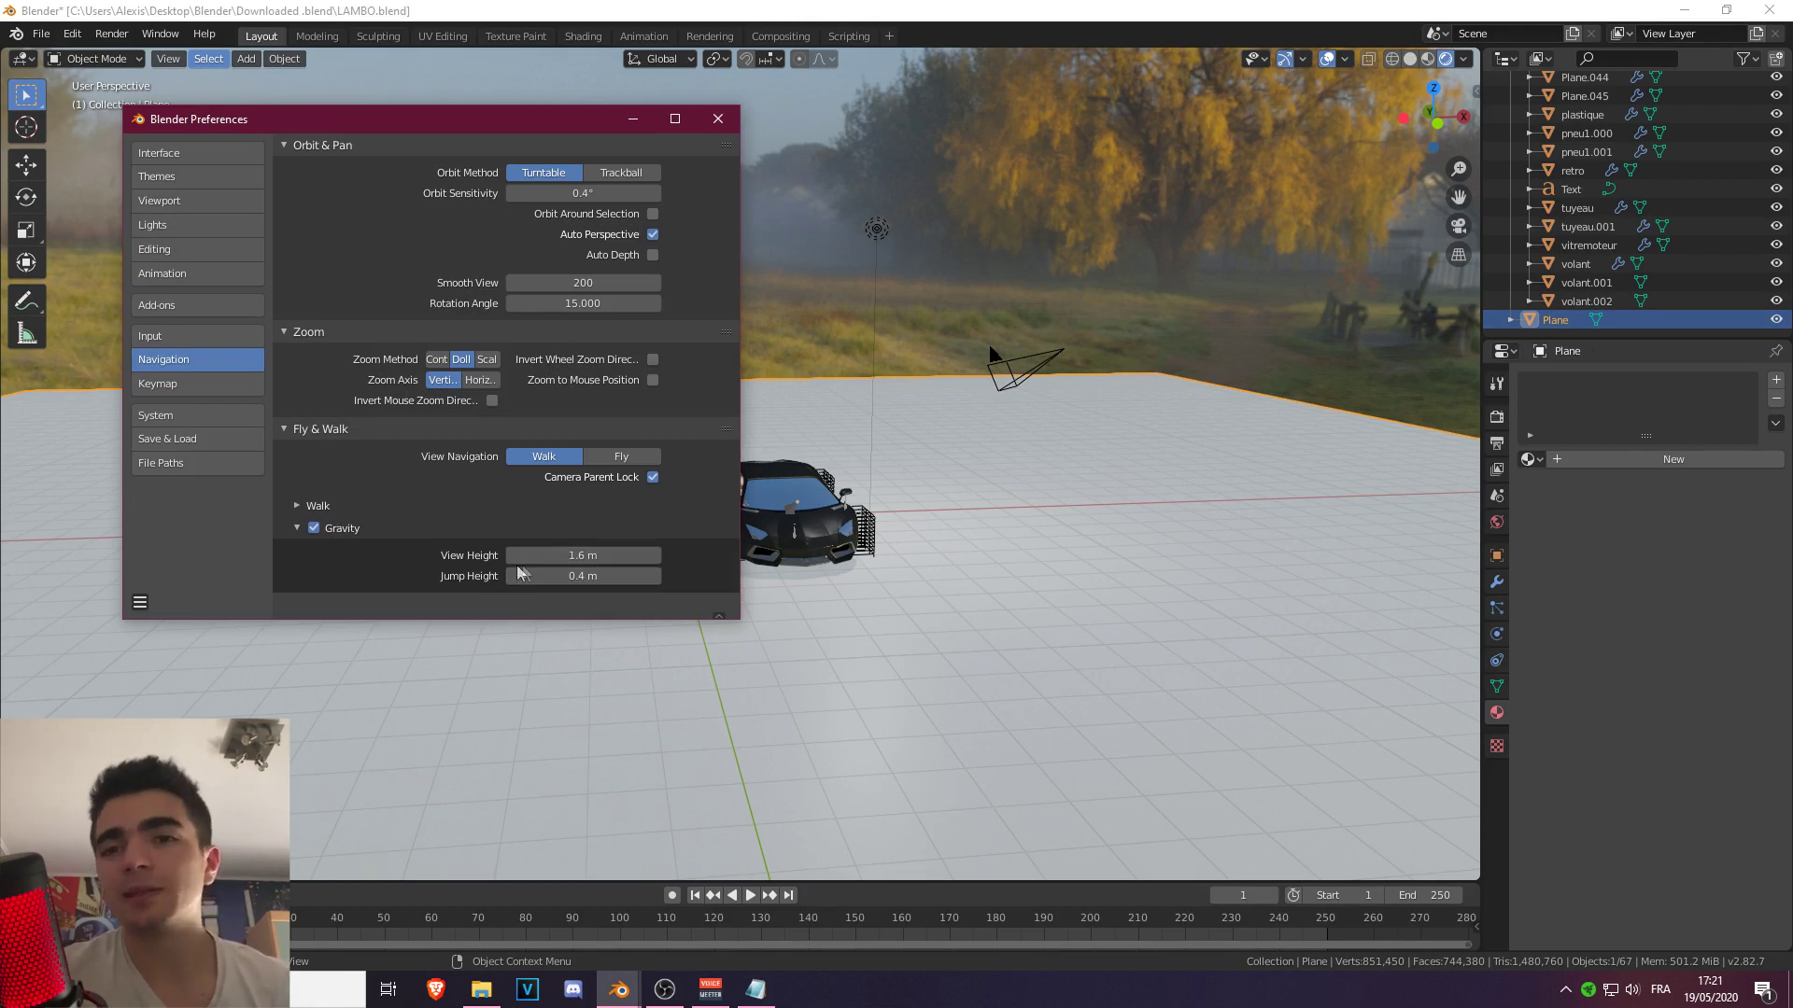
left_click(572, 556)
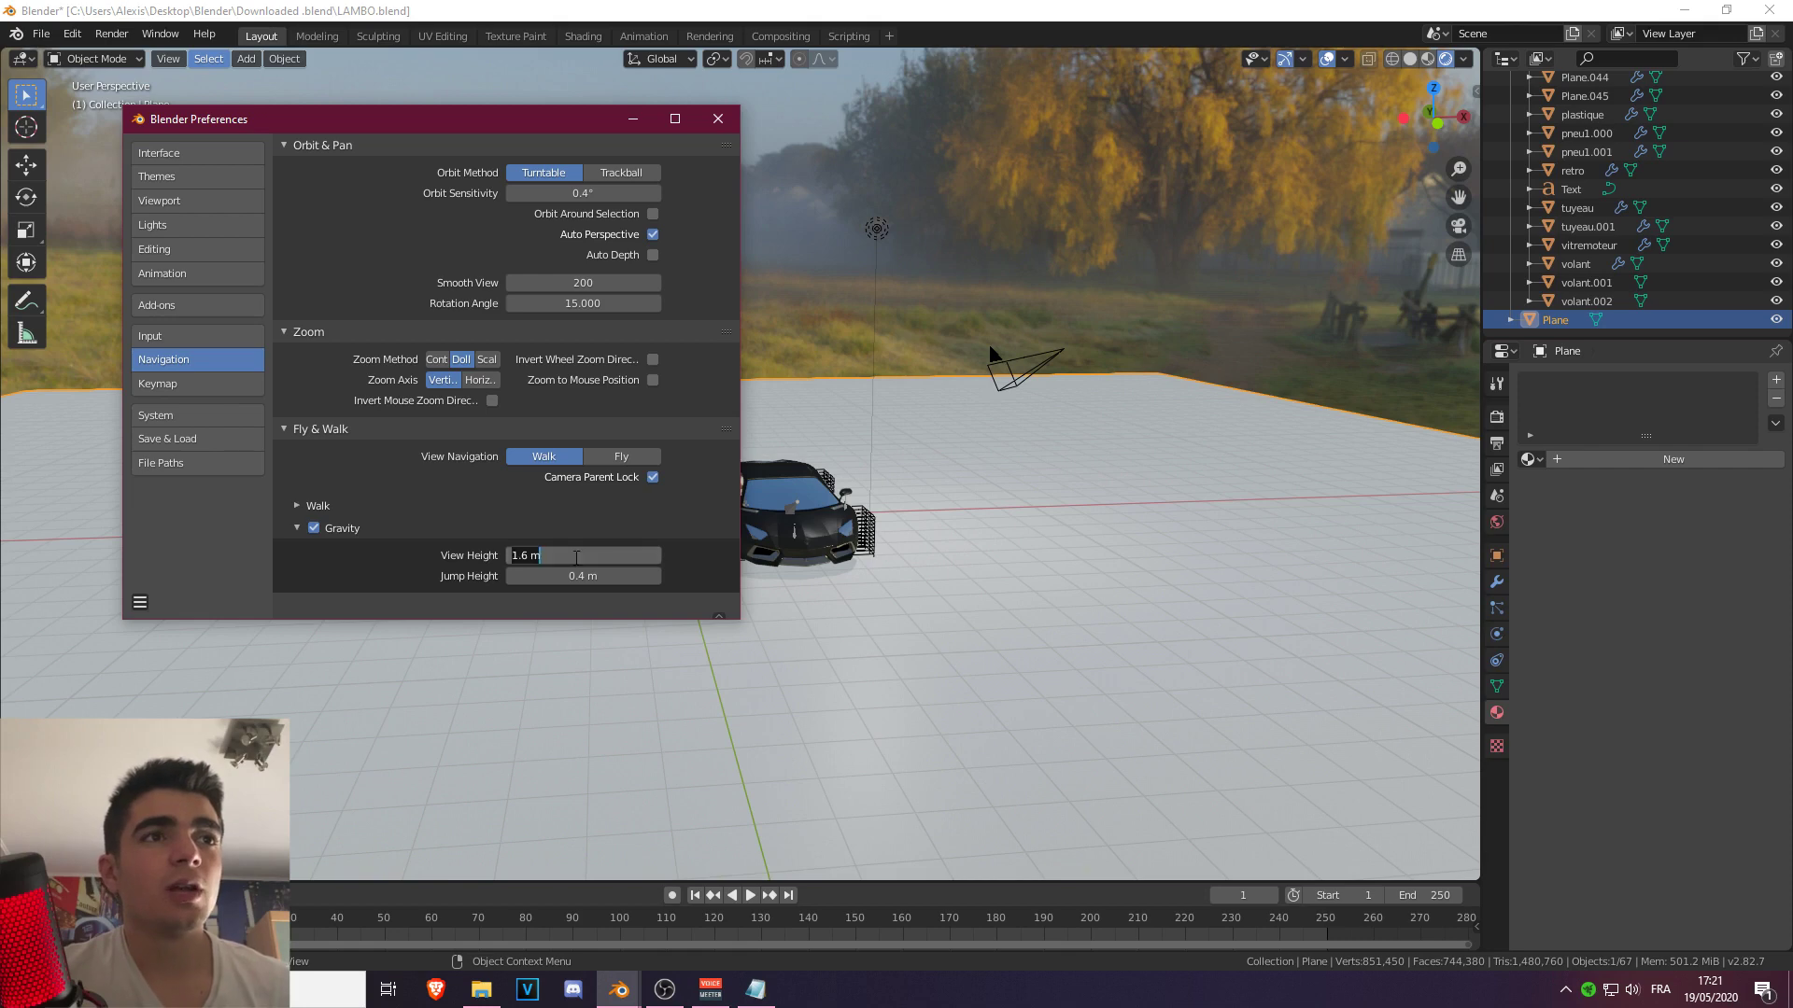
type("0.9")
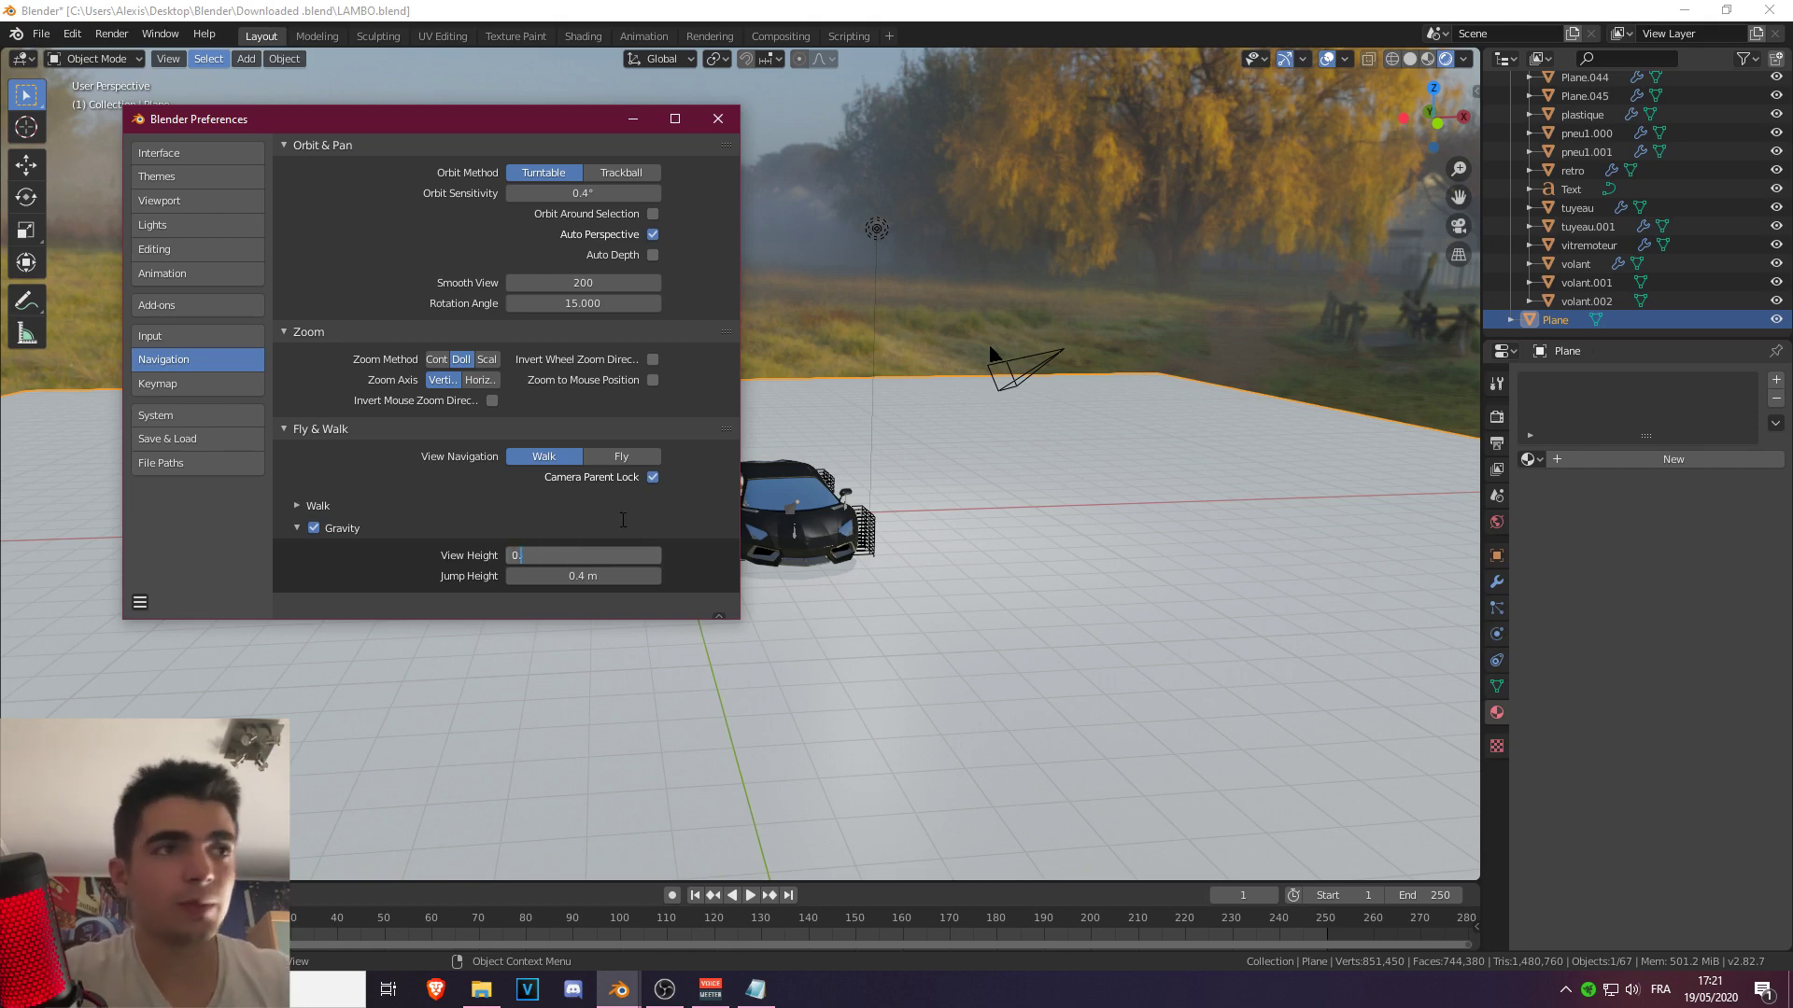
key("Return")
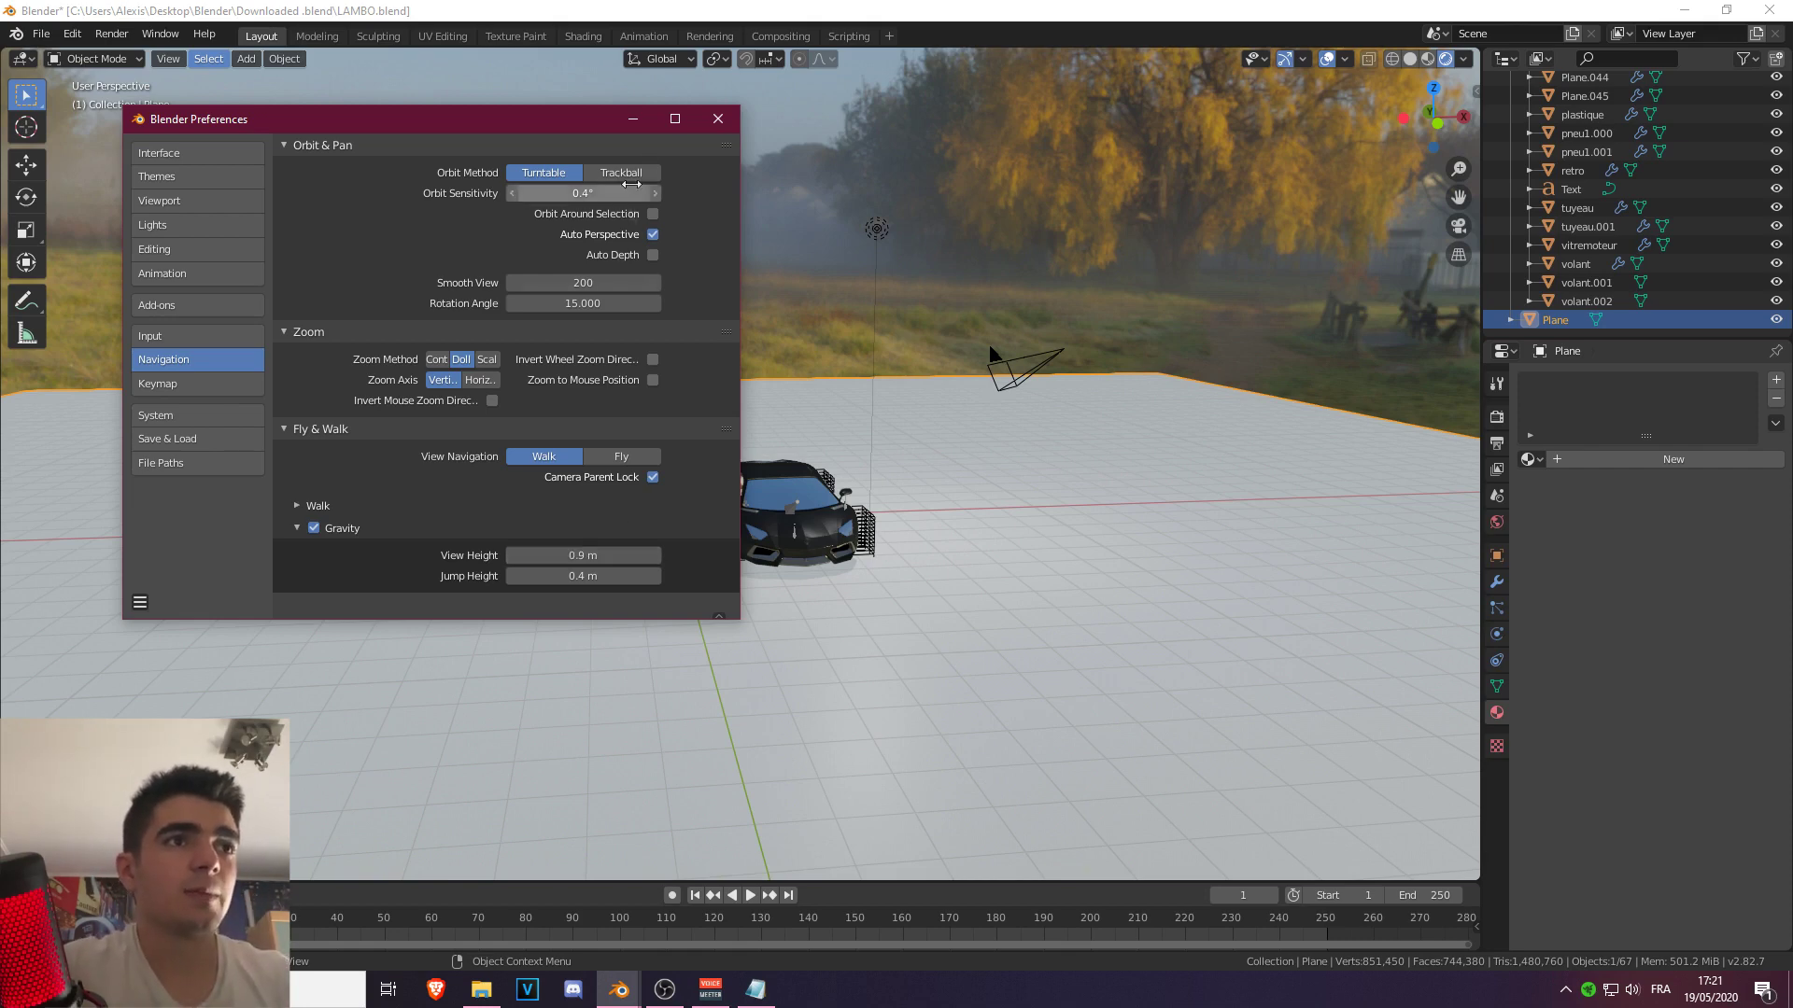
left_click(764, 349)
Try walking through the scene at the new 0.9 m view height.
key("shift+grave")
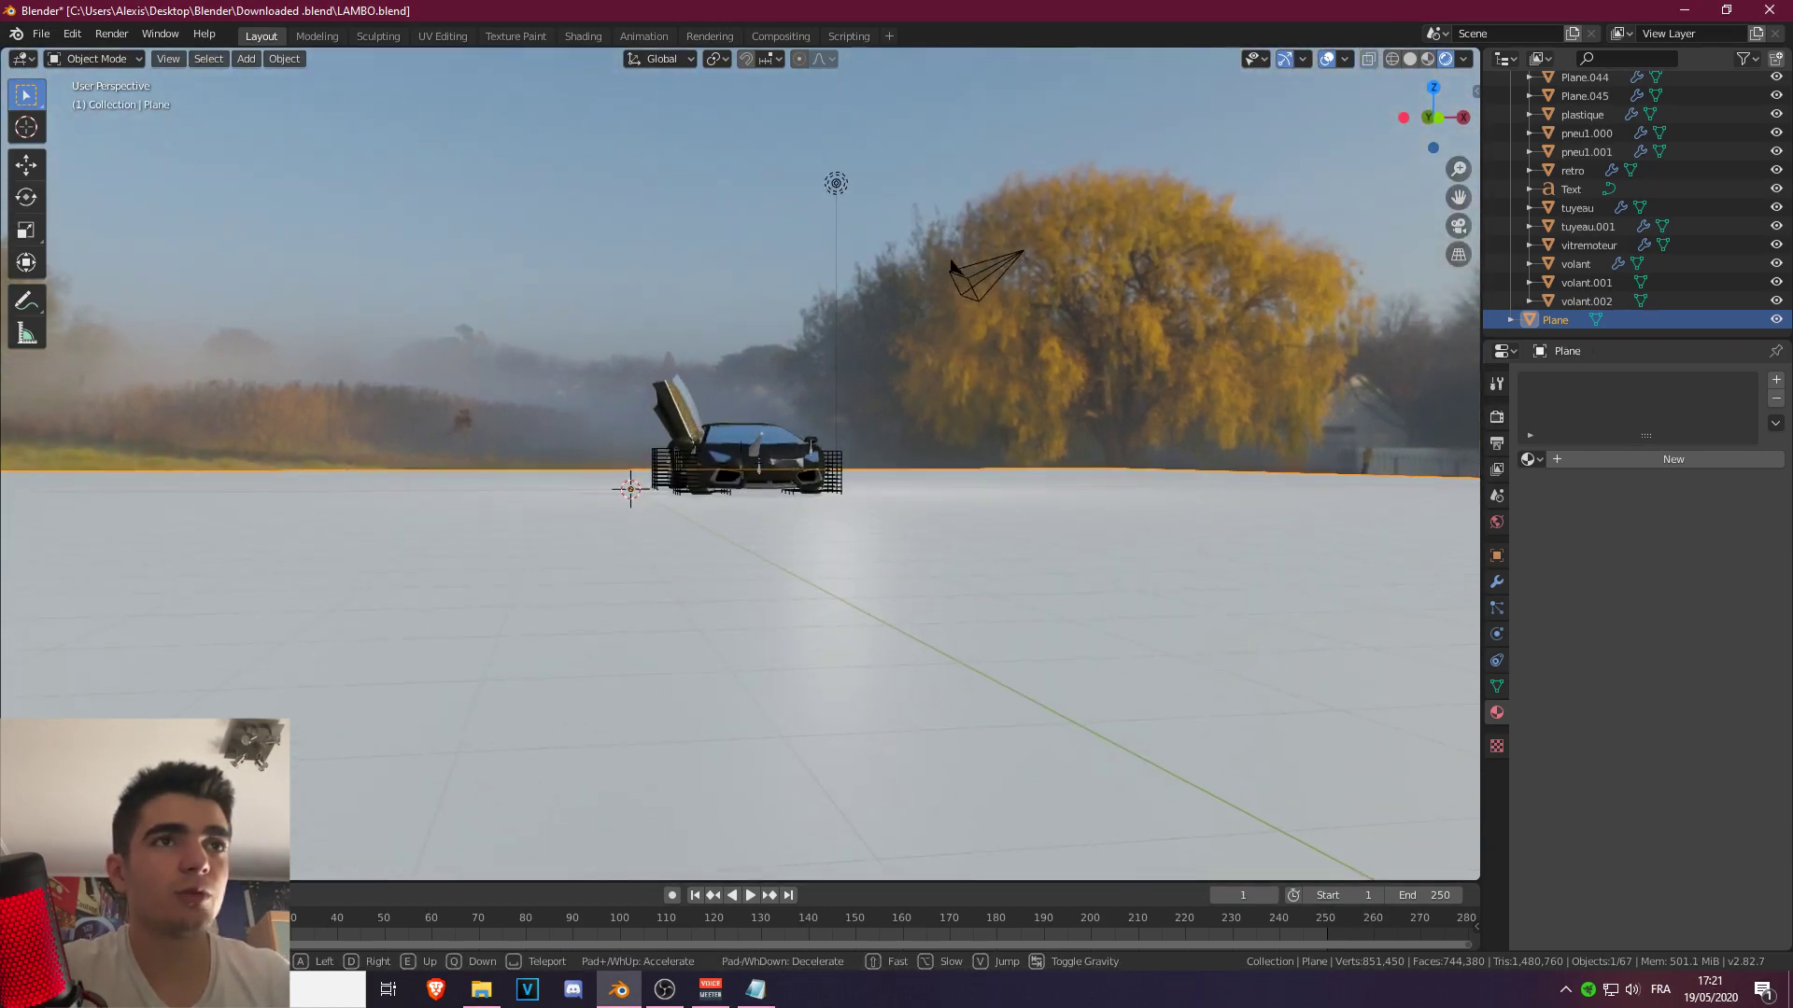
left_click(741, 469)
left_click(42, 34)
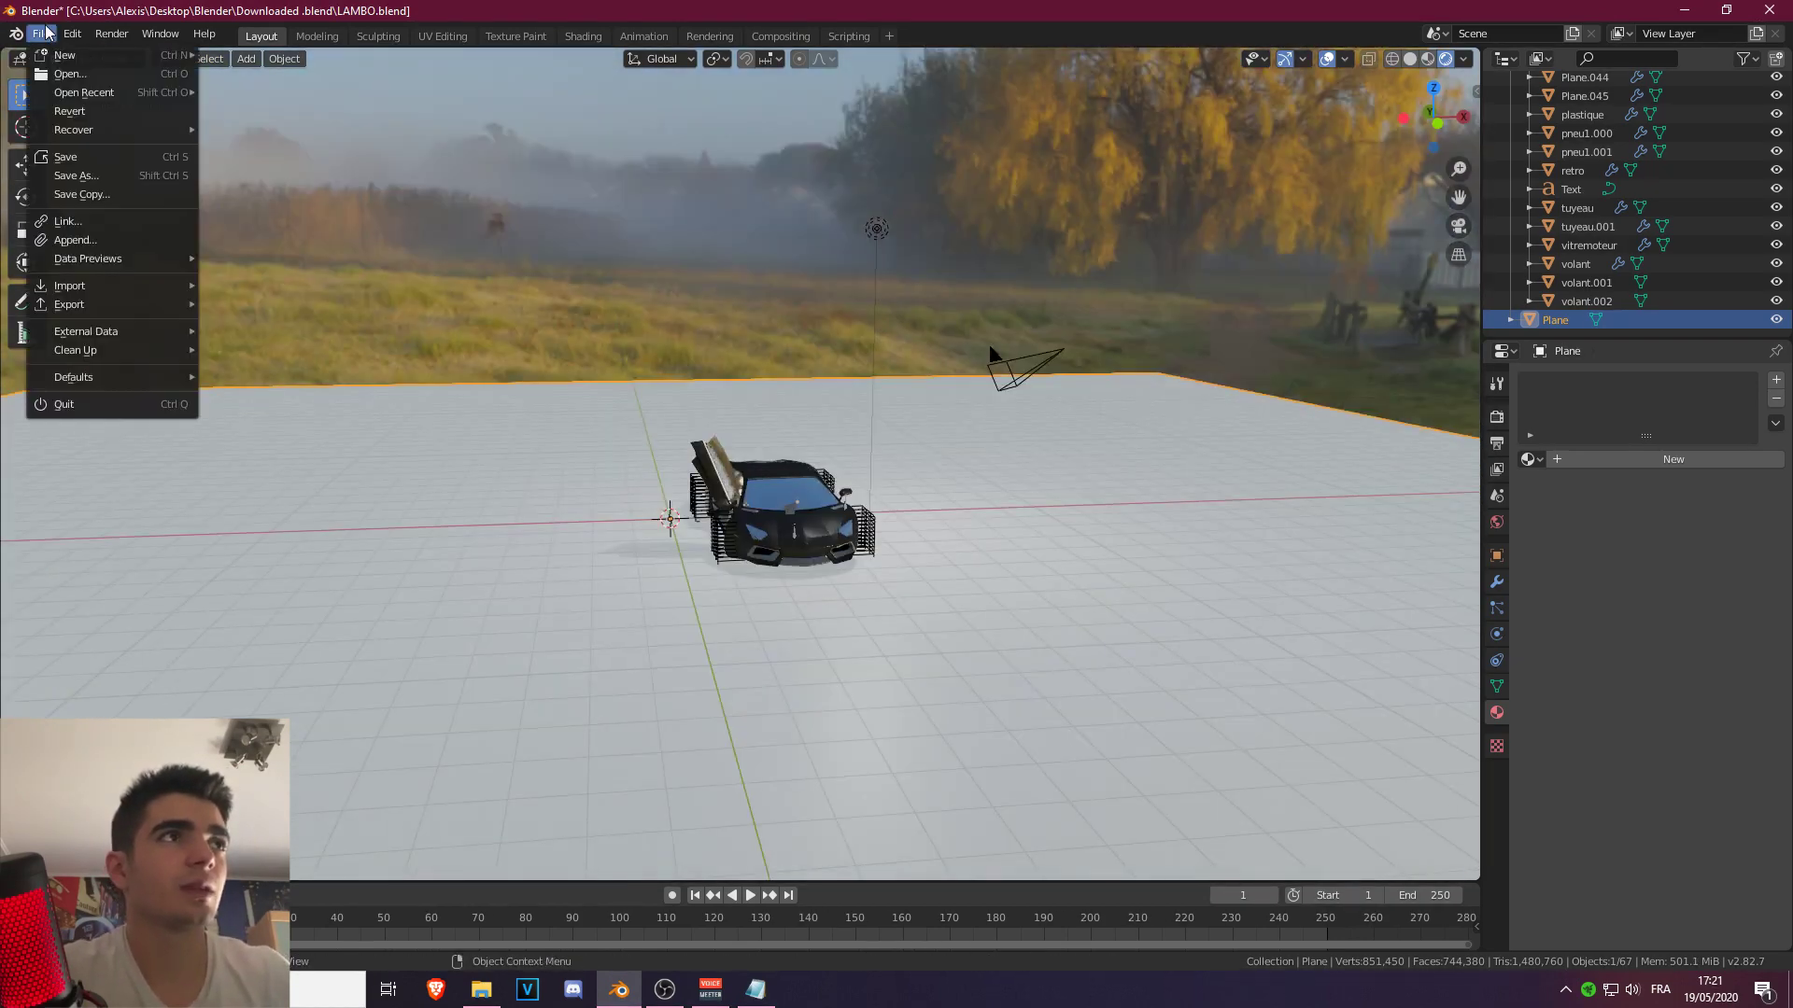
left_click(72, 33)
left_click(117, 300)
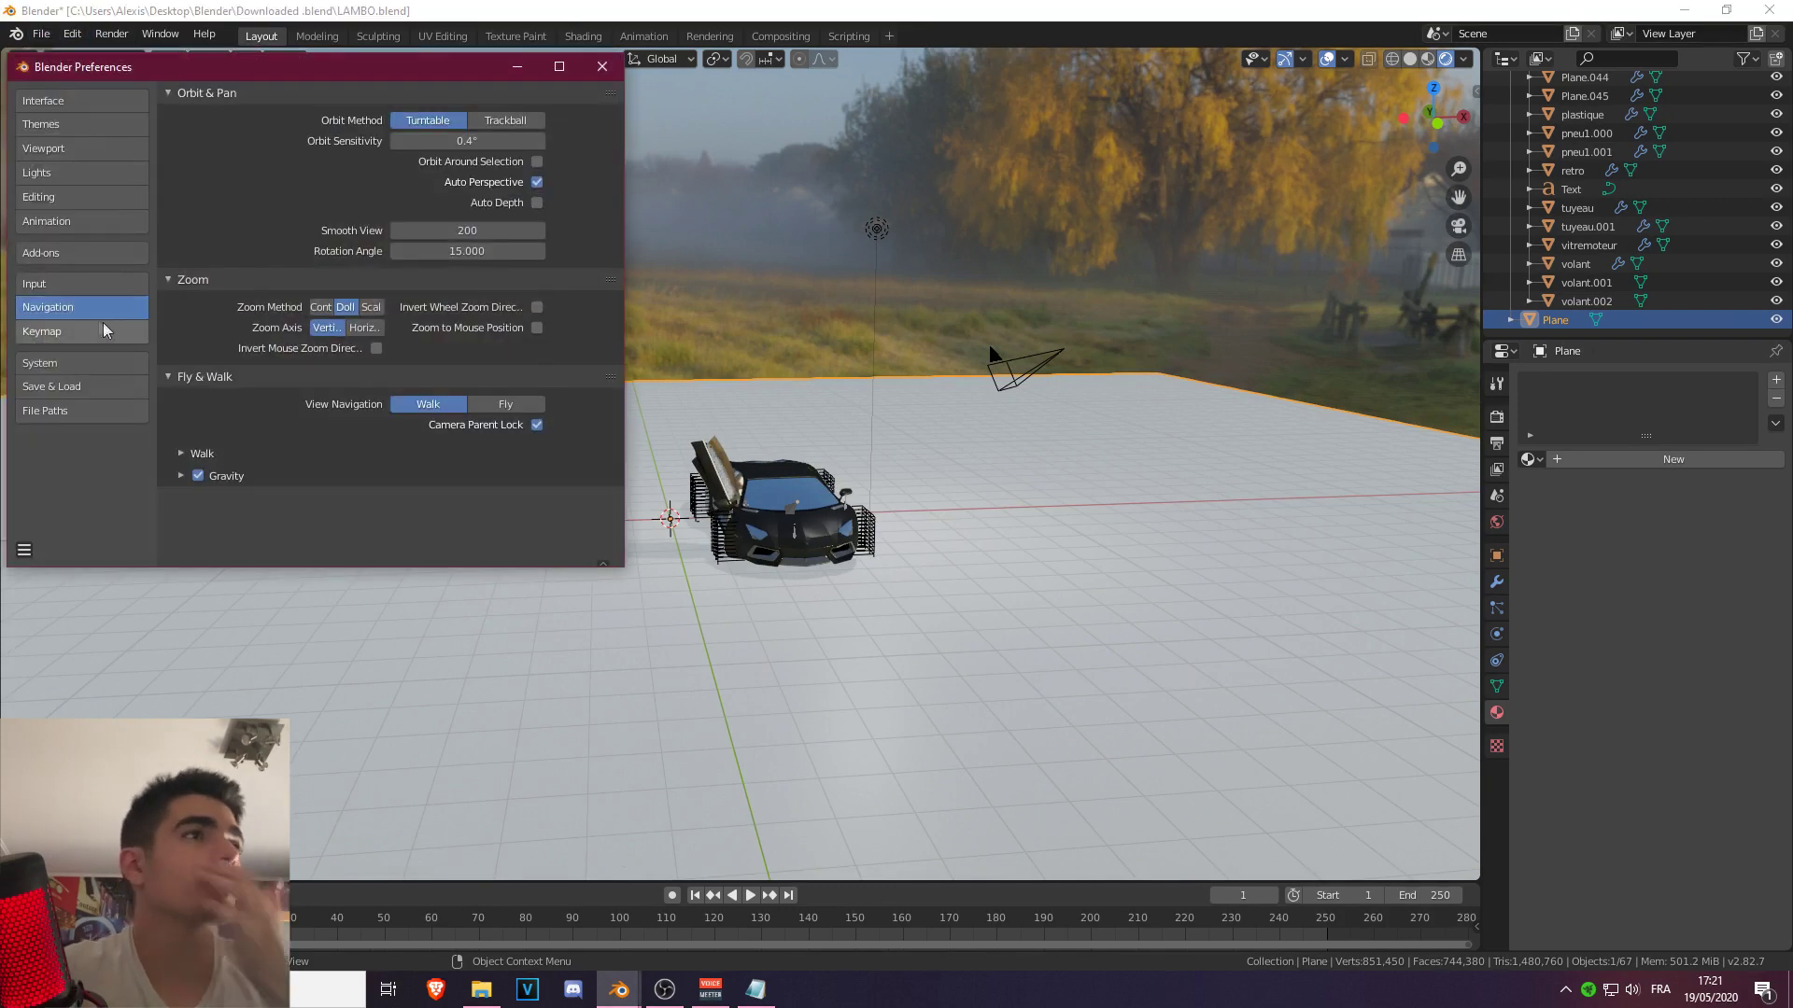
left_click(79, 329)
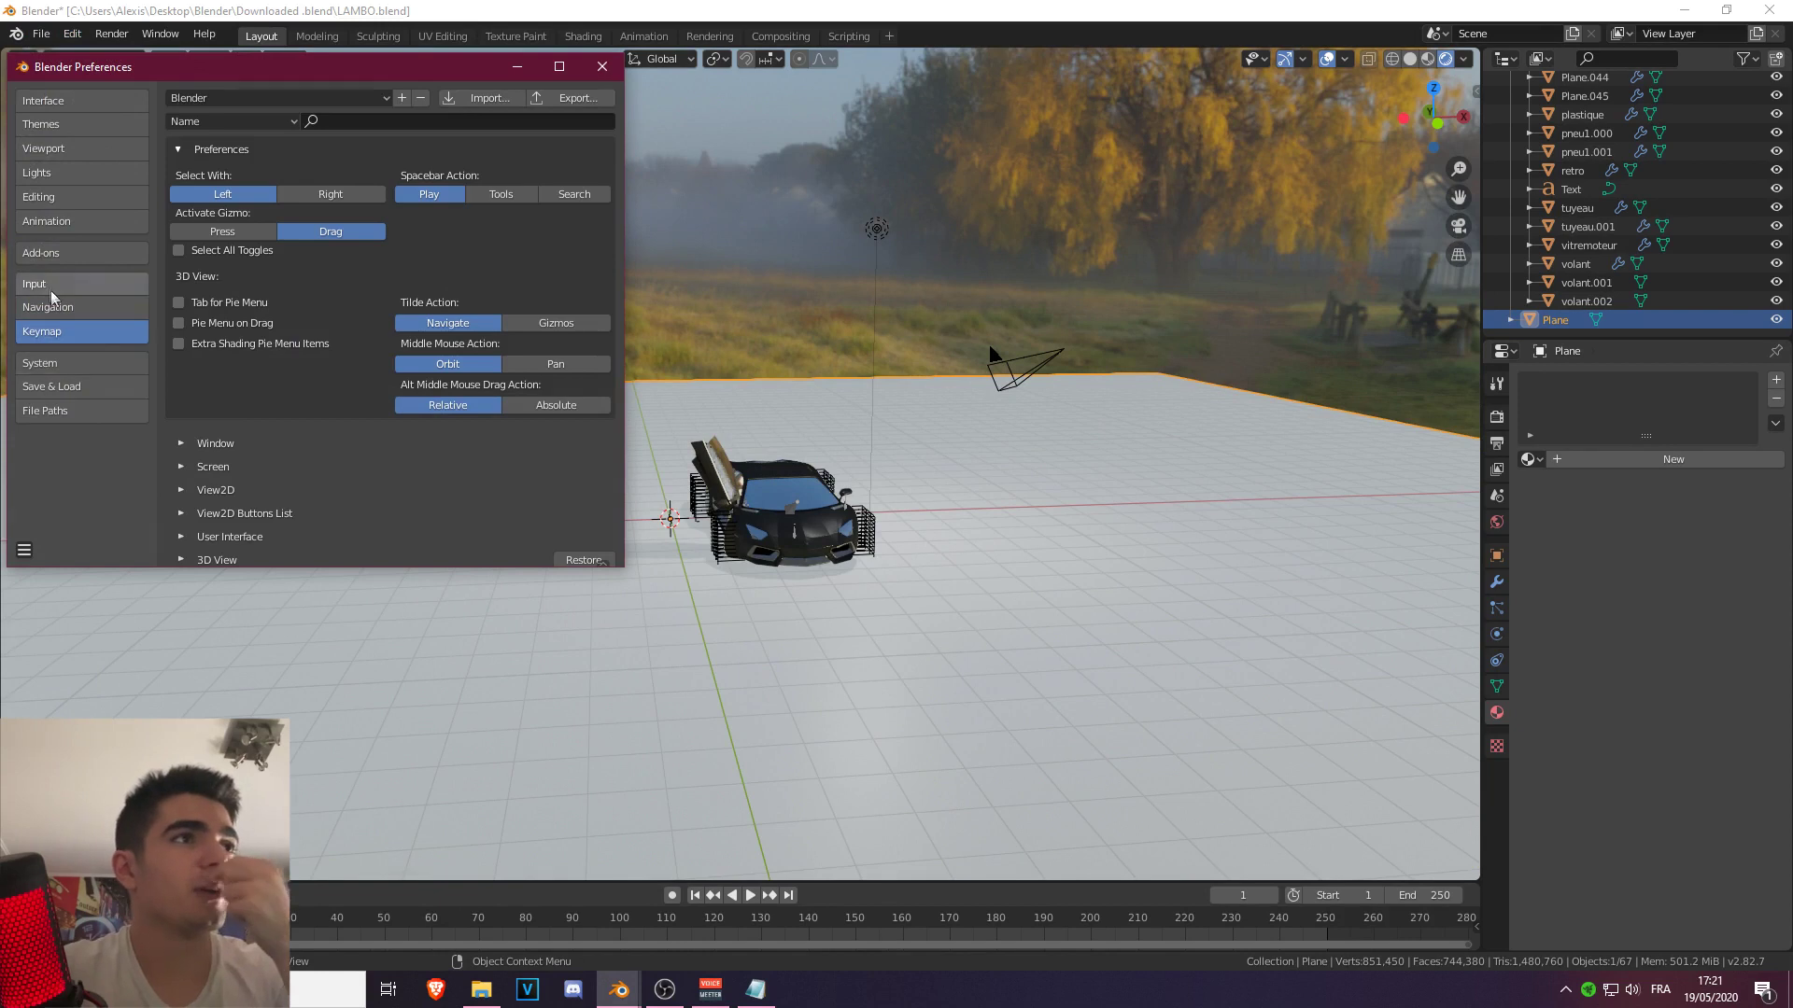
left_click(51, 306)
left_click(180, 475)
left_click(522, 503)
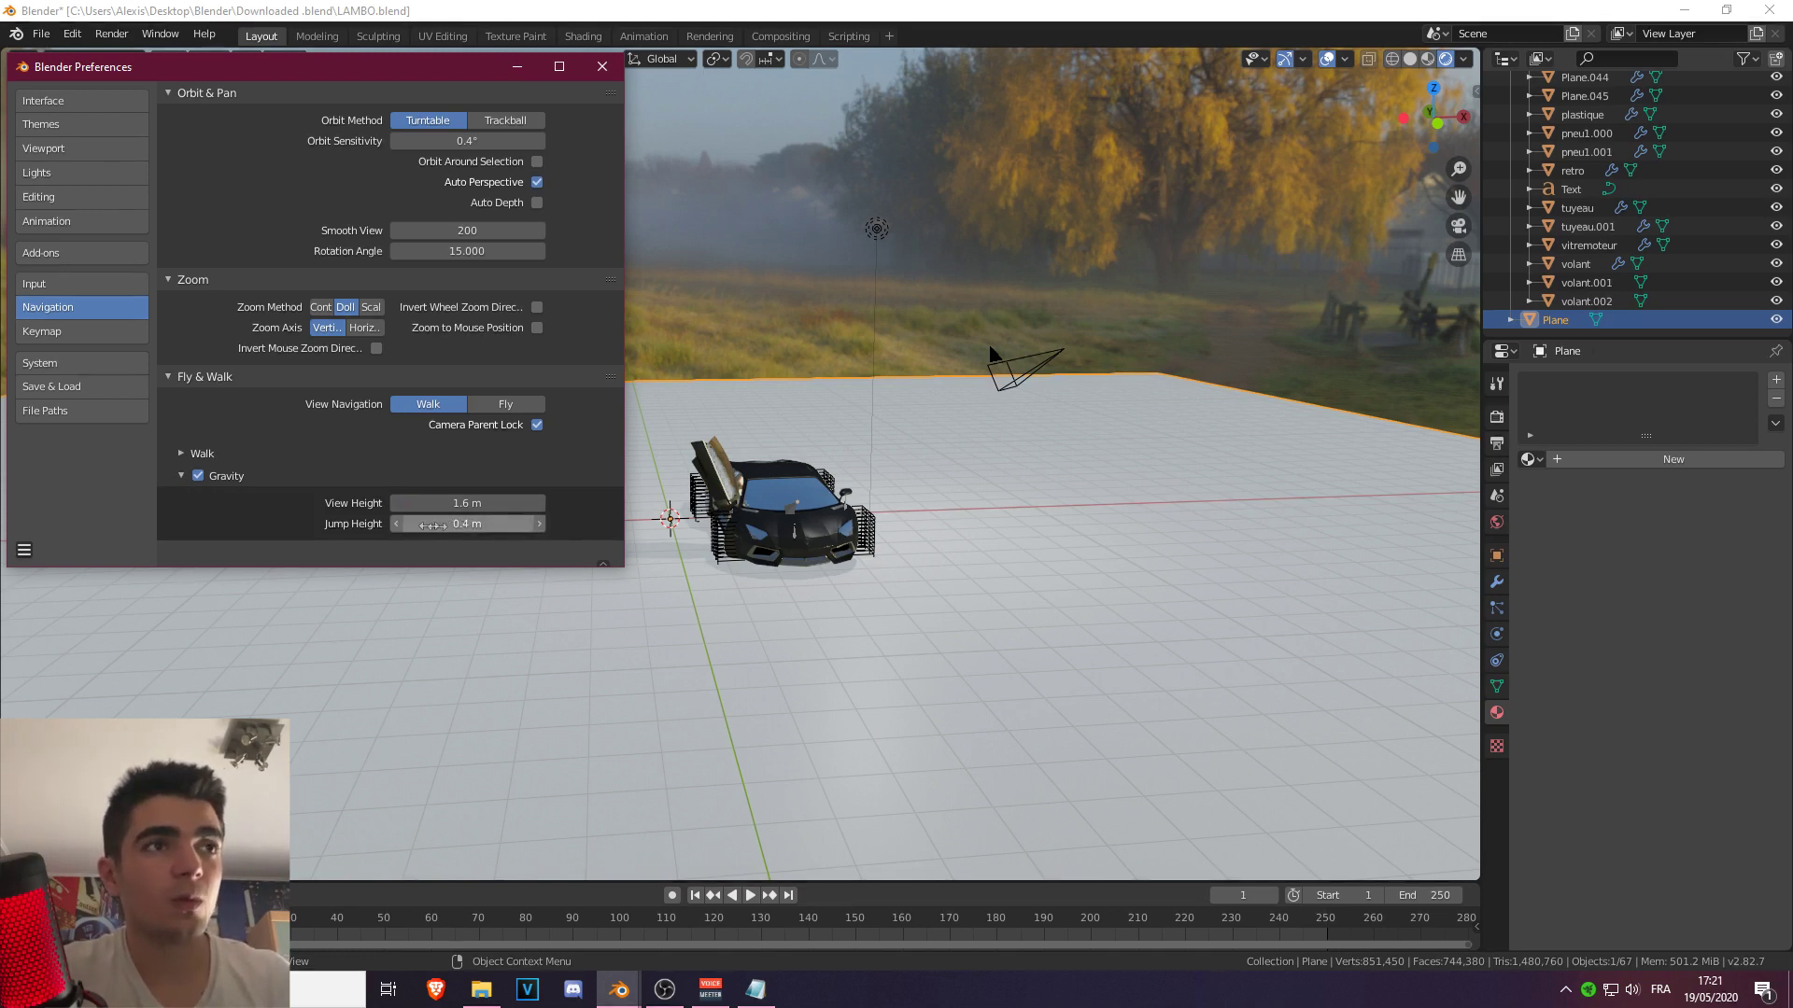
left_click(509, 411)
left_click(427, 405)
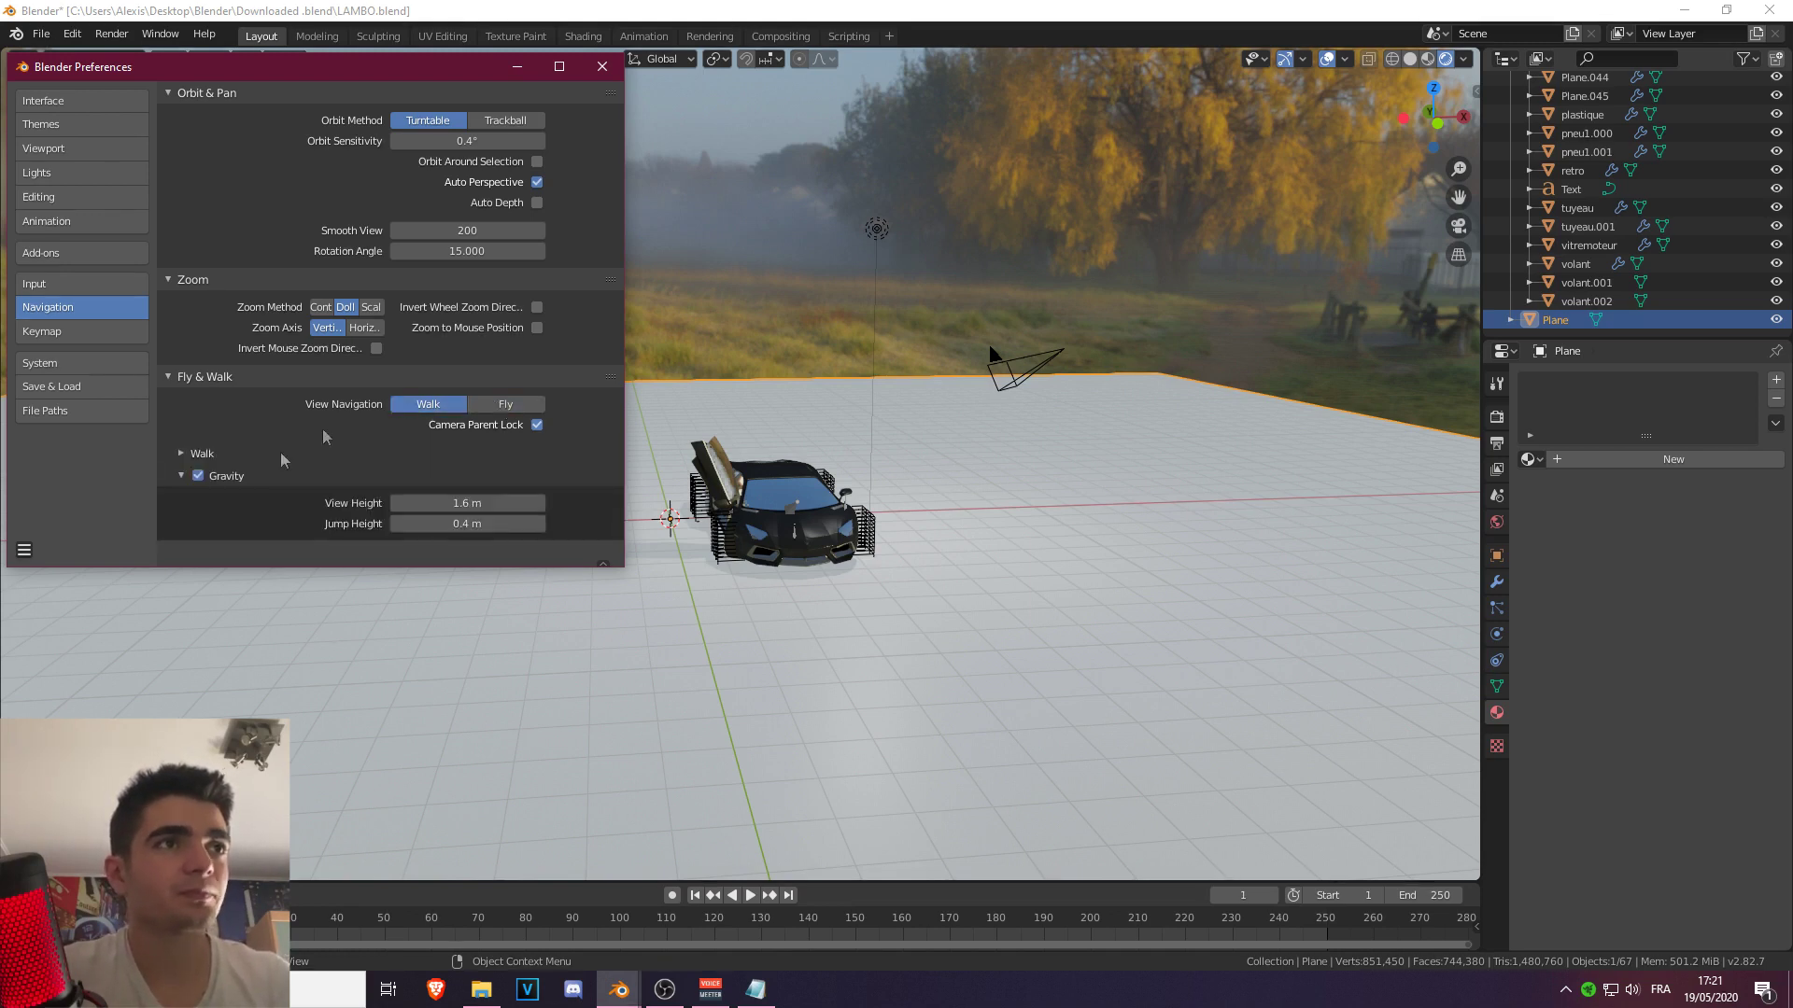
left_click(182, 453)
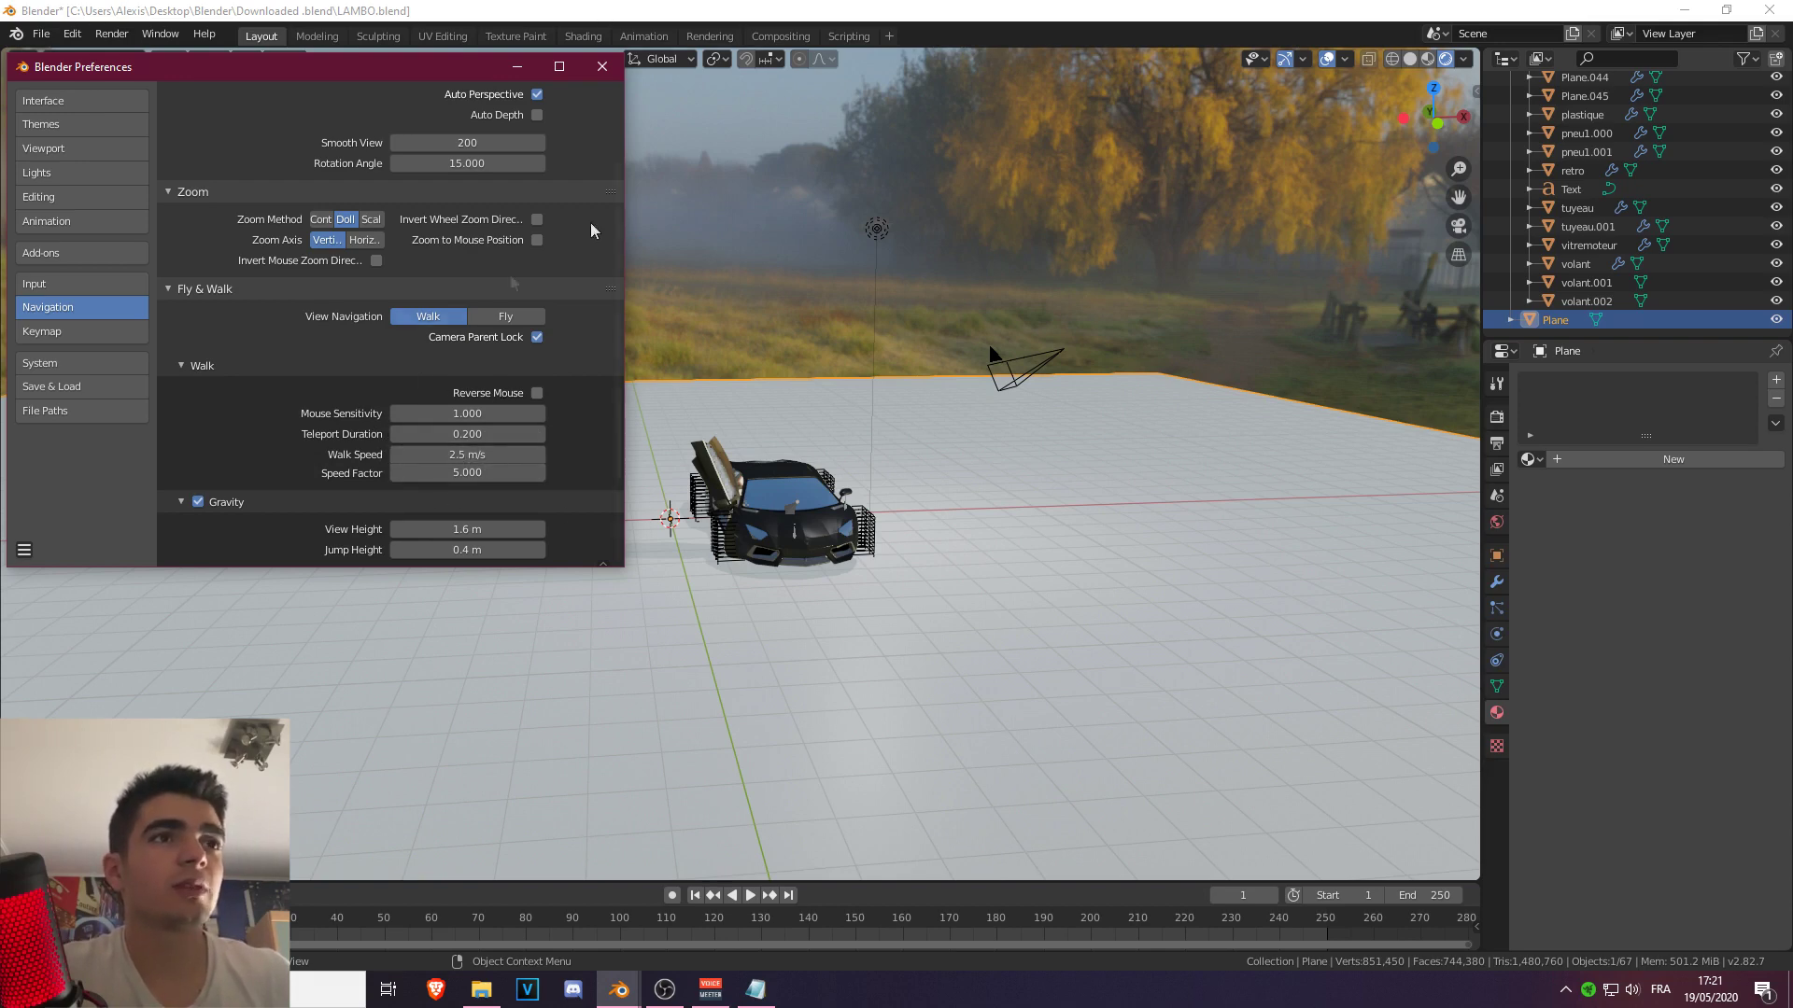
left_click(599, 65)
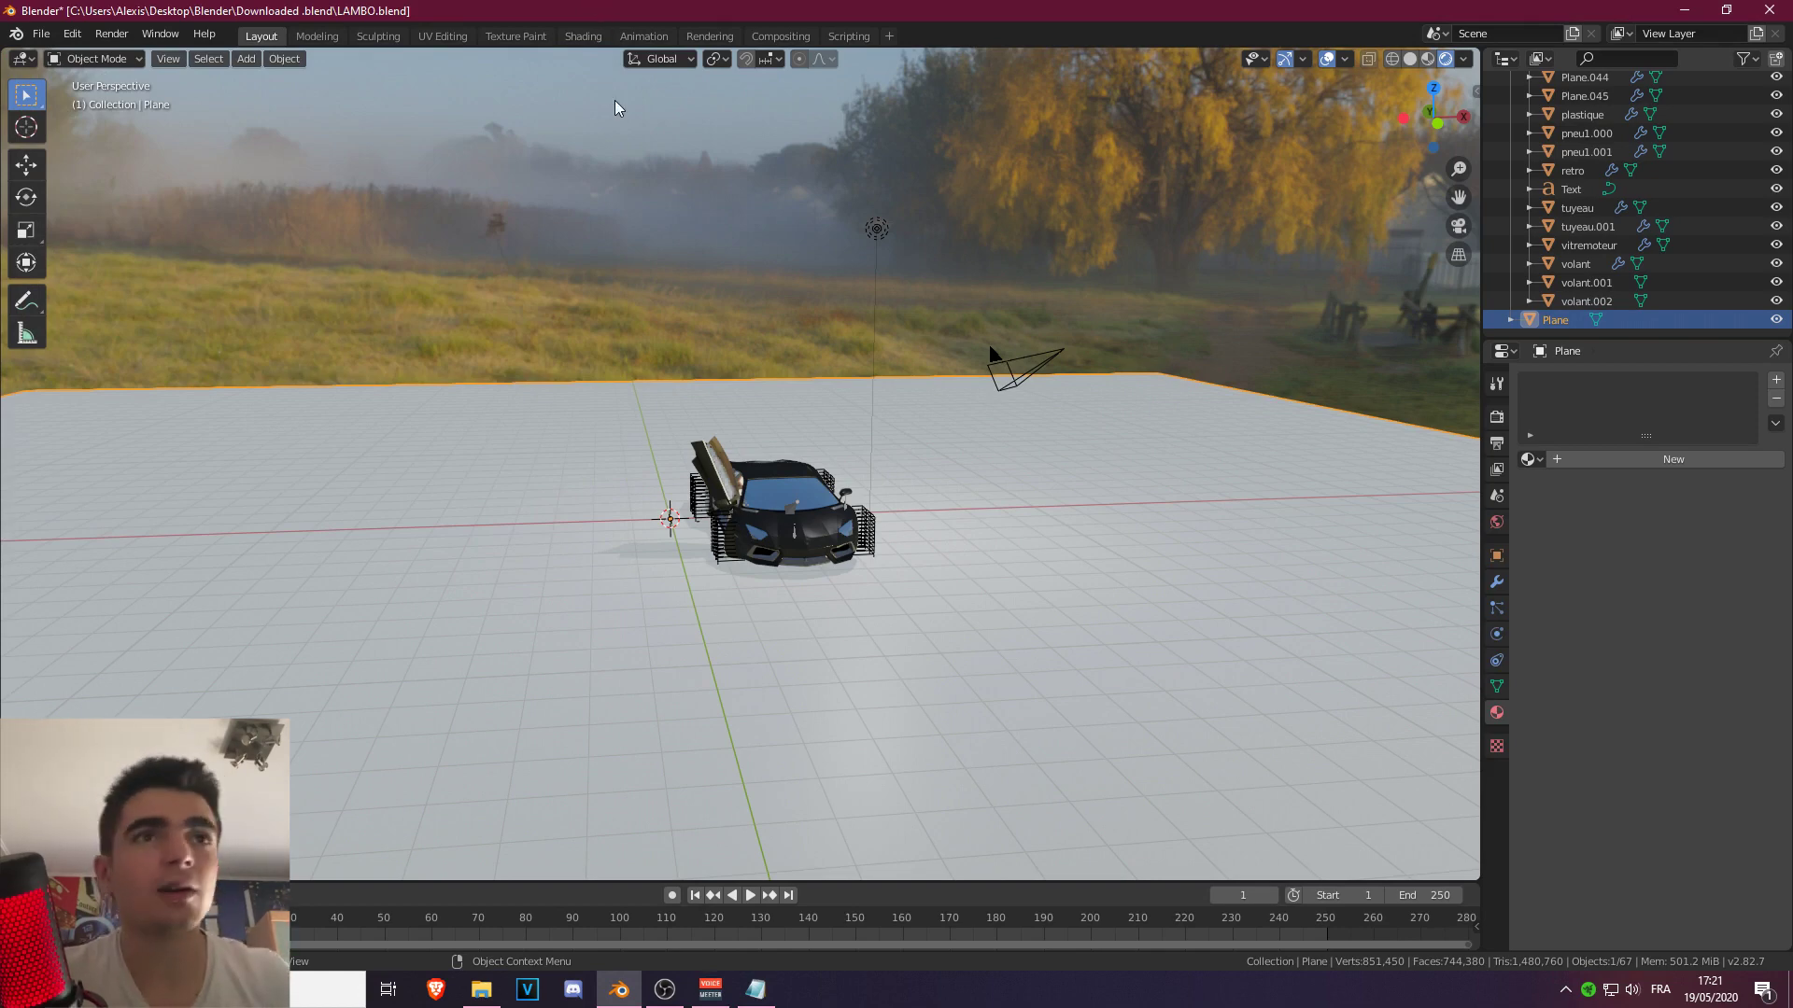
Look through the scene camera and walk it backward and around to the car's front-left.
key("KP_0")
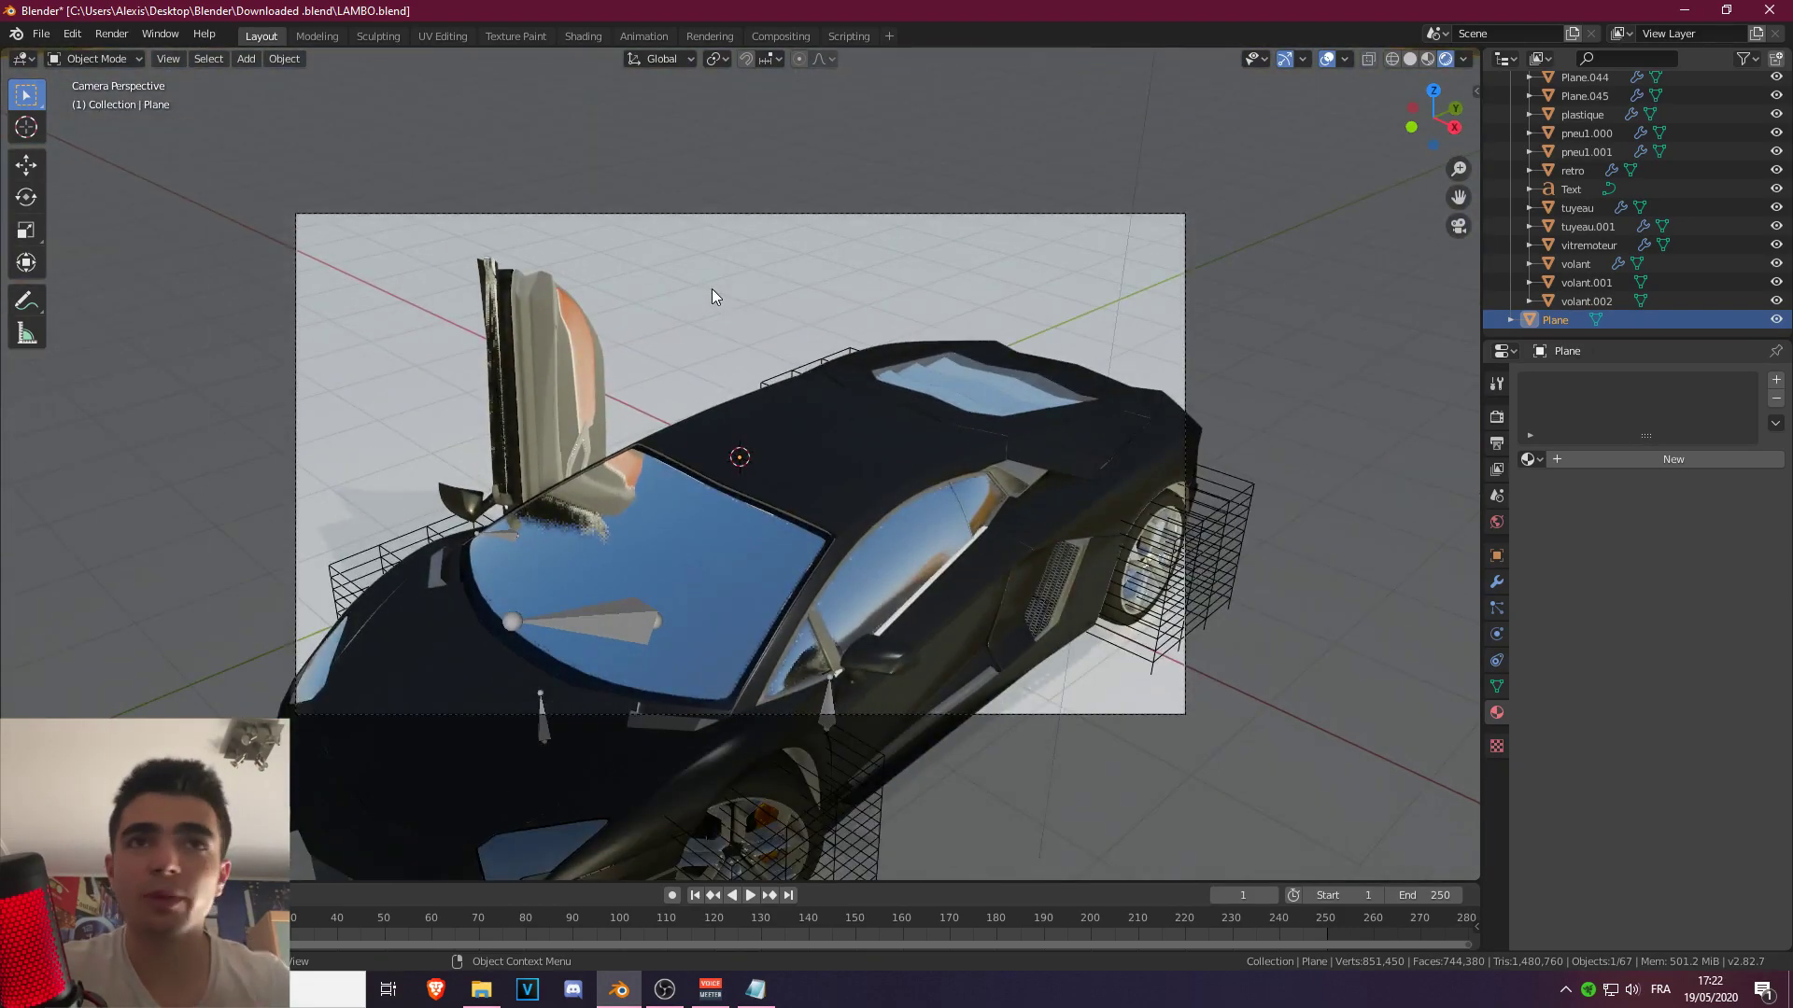
scroll(711, 297, "up", 1)
key("shift+grave")
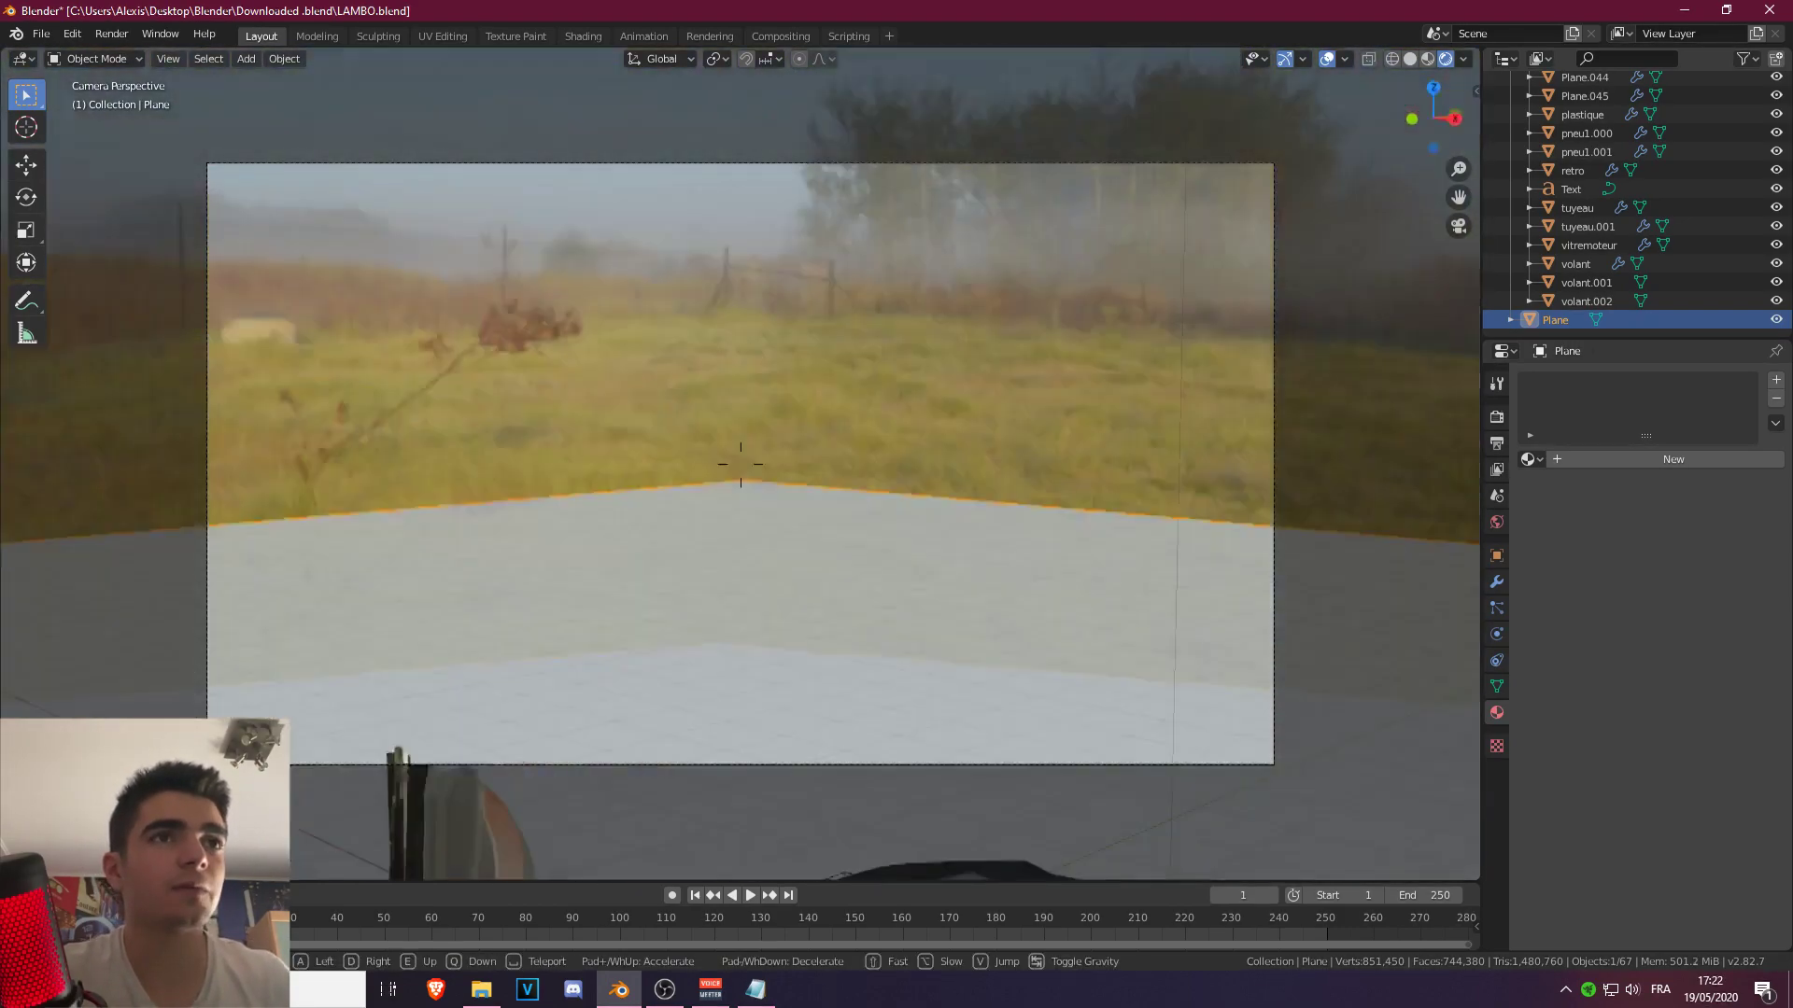
key("s")
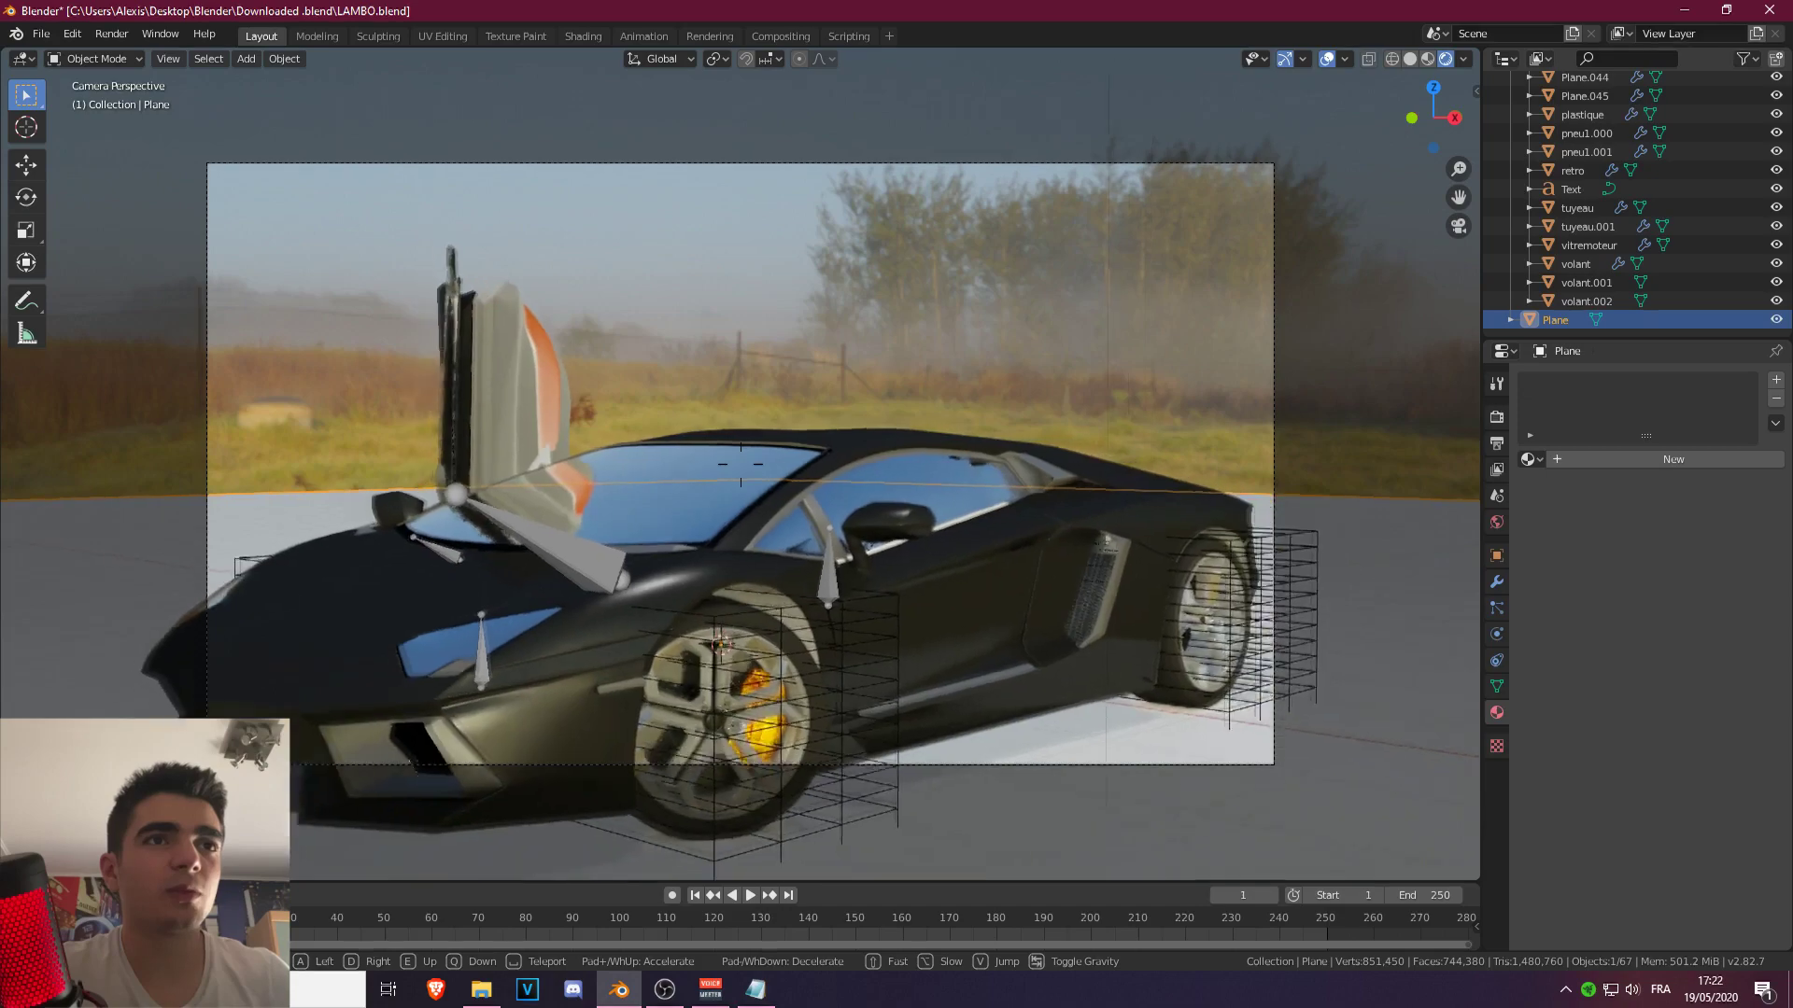
key("d")
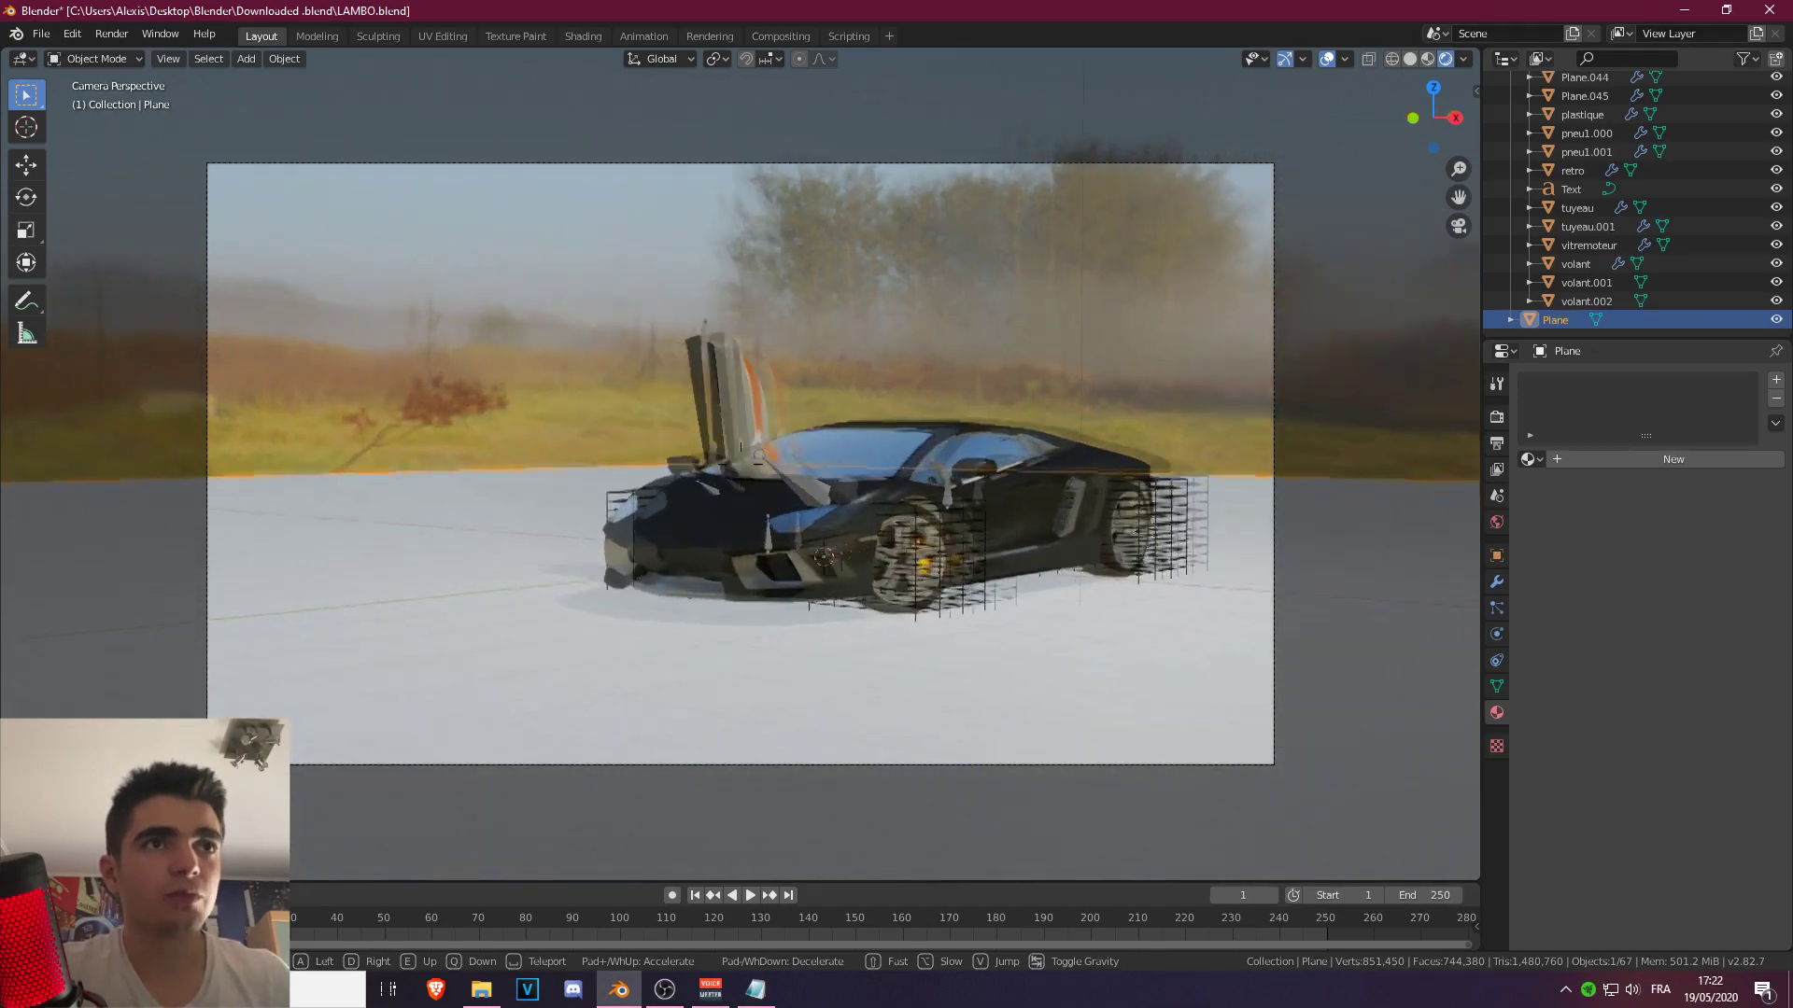
key("d")
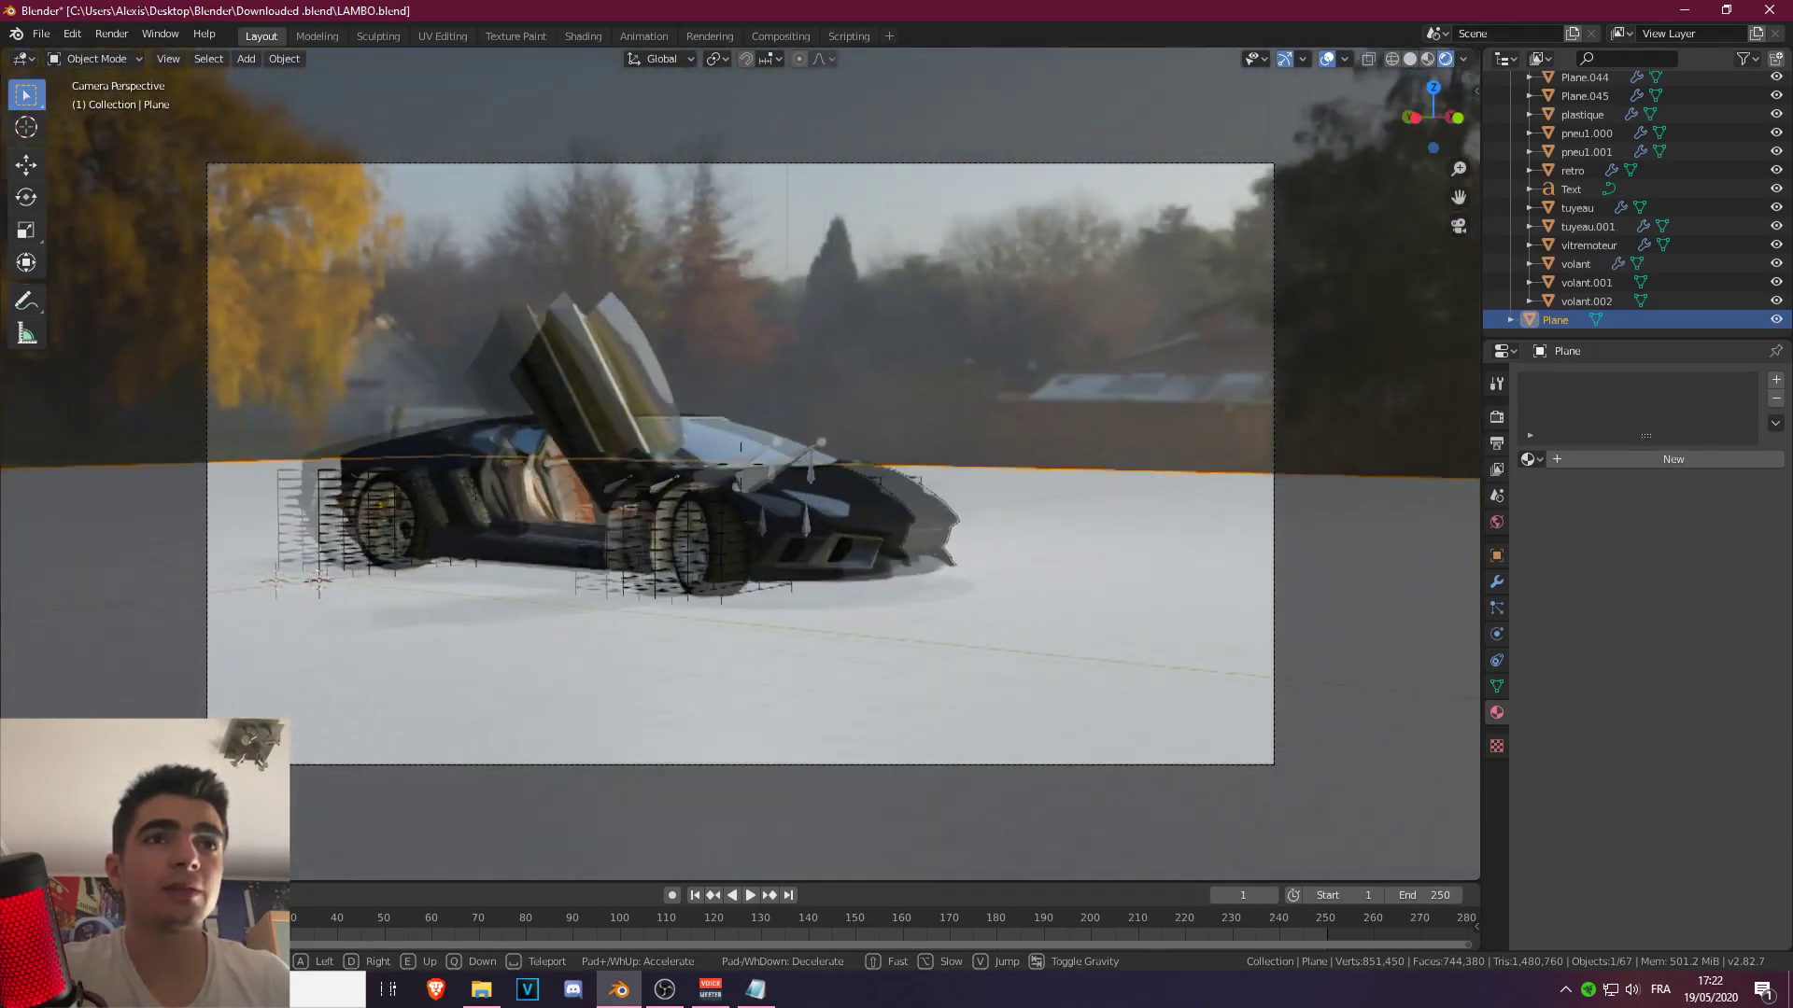
key("d")
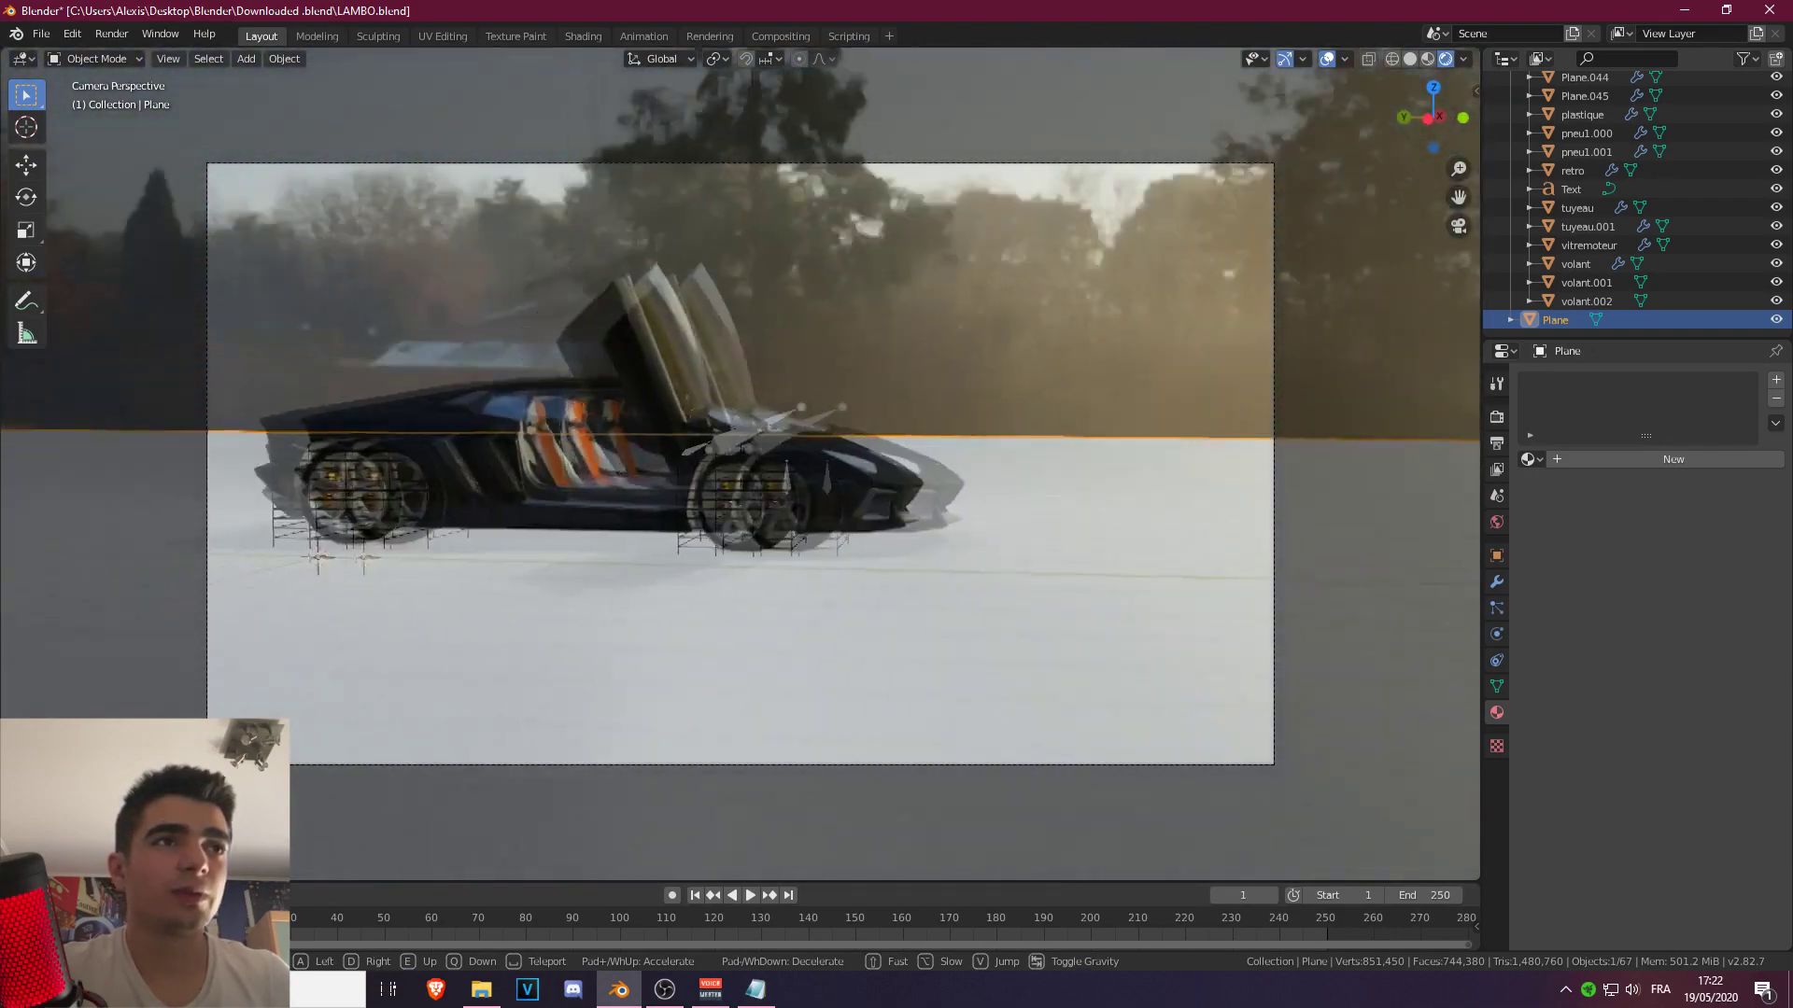
key("d")
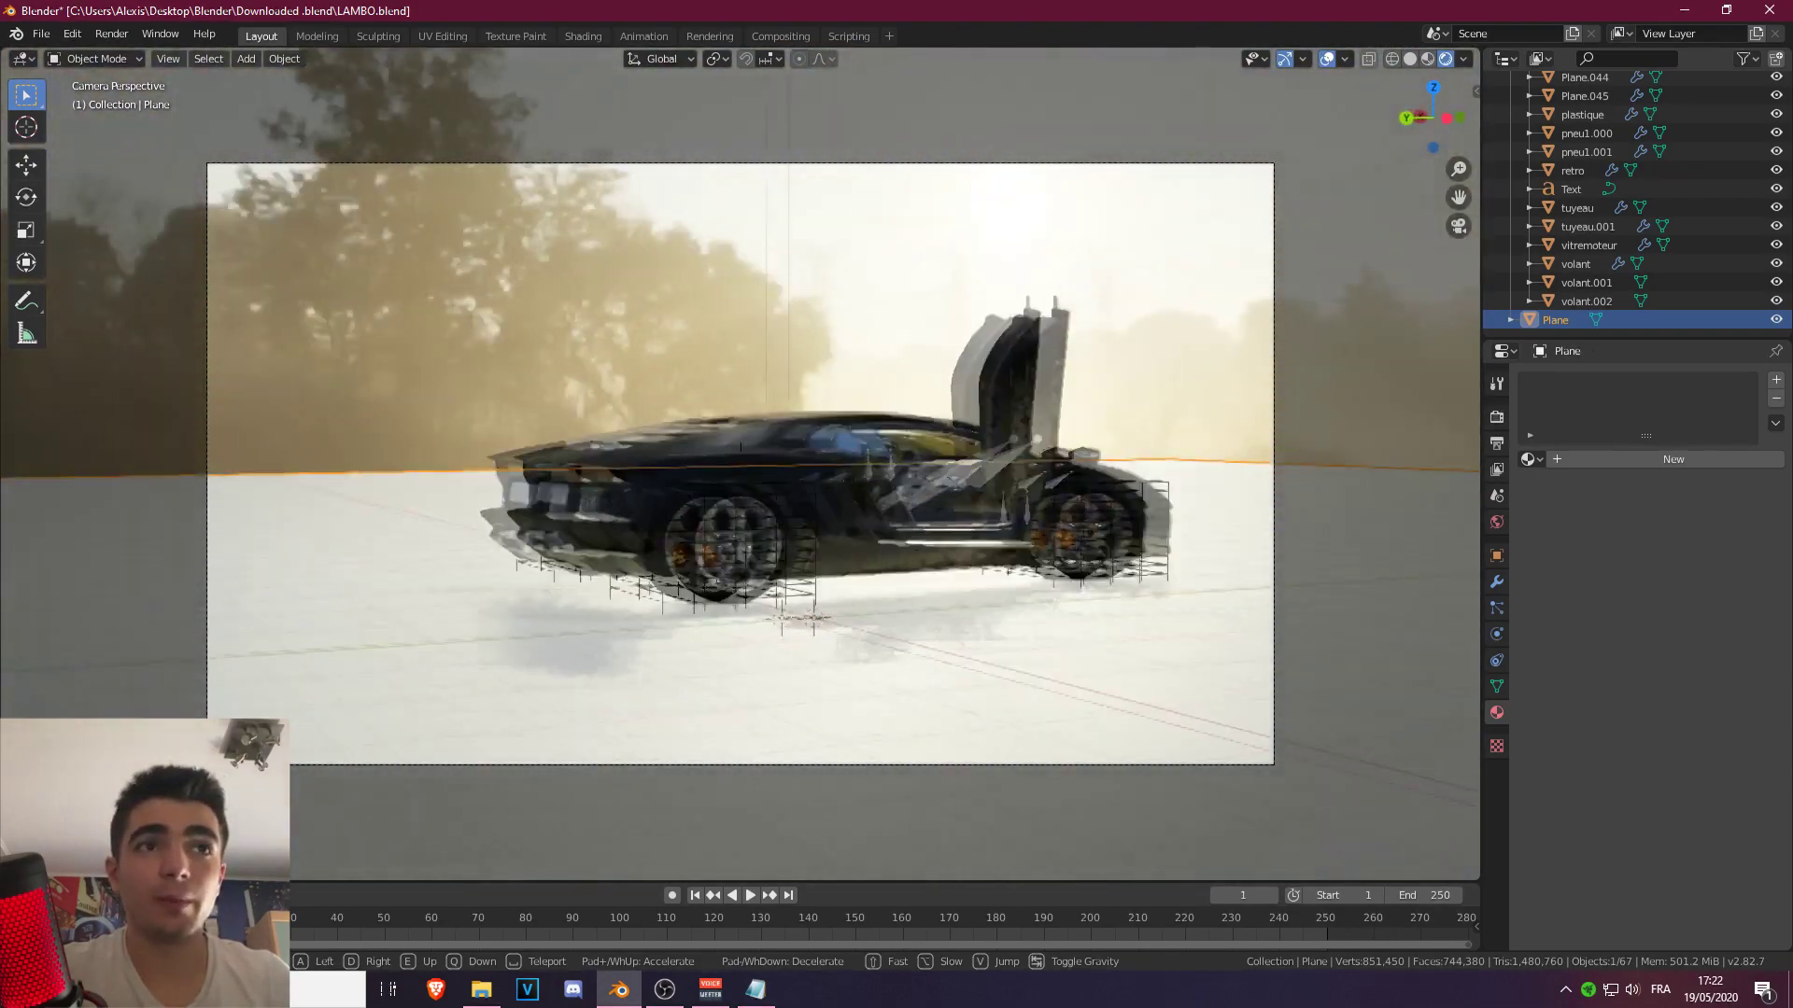
key("d")
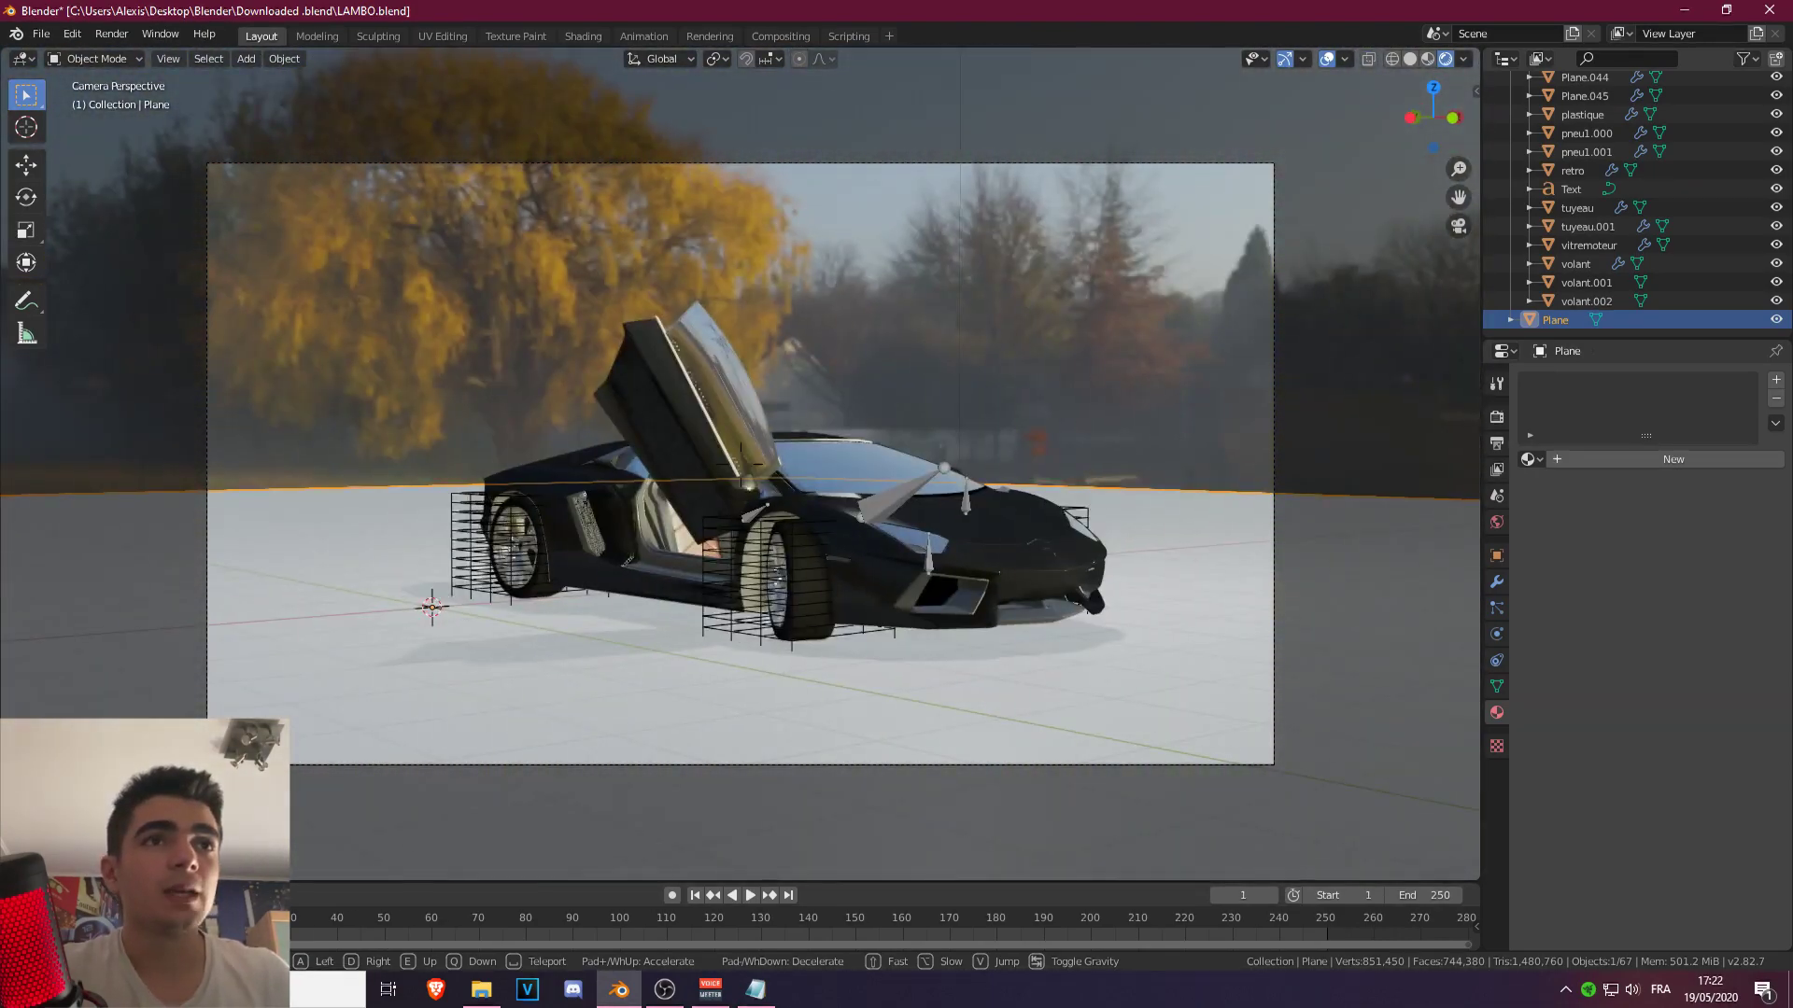
Raise and tilt the camera into a head-on close framing of the car, then finish walking.
key("e")
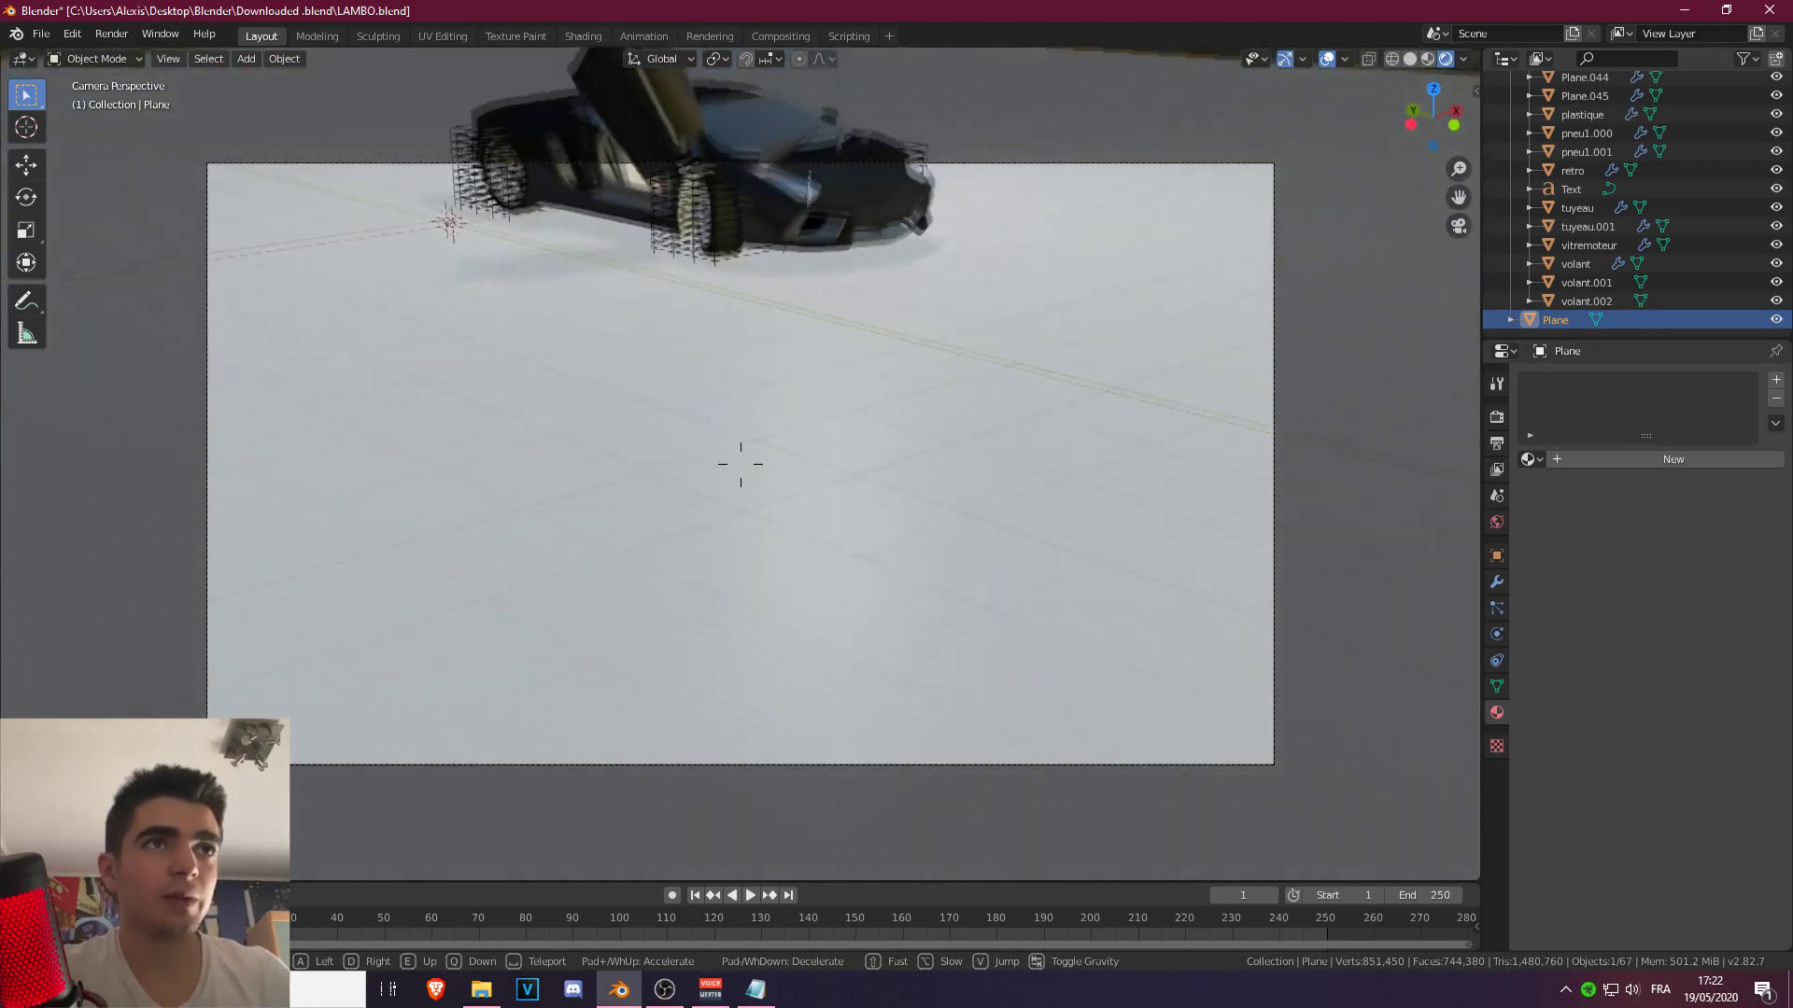
key("s")
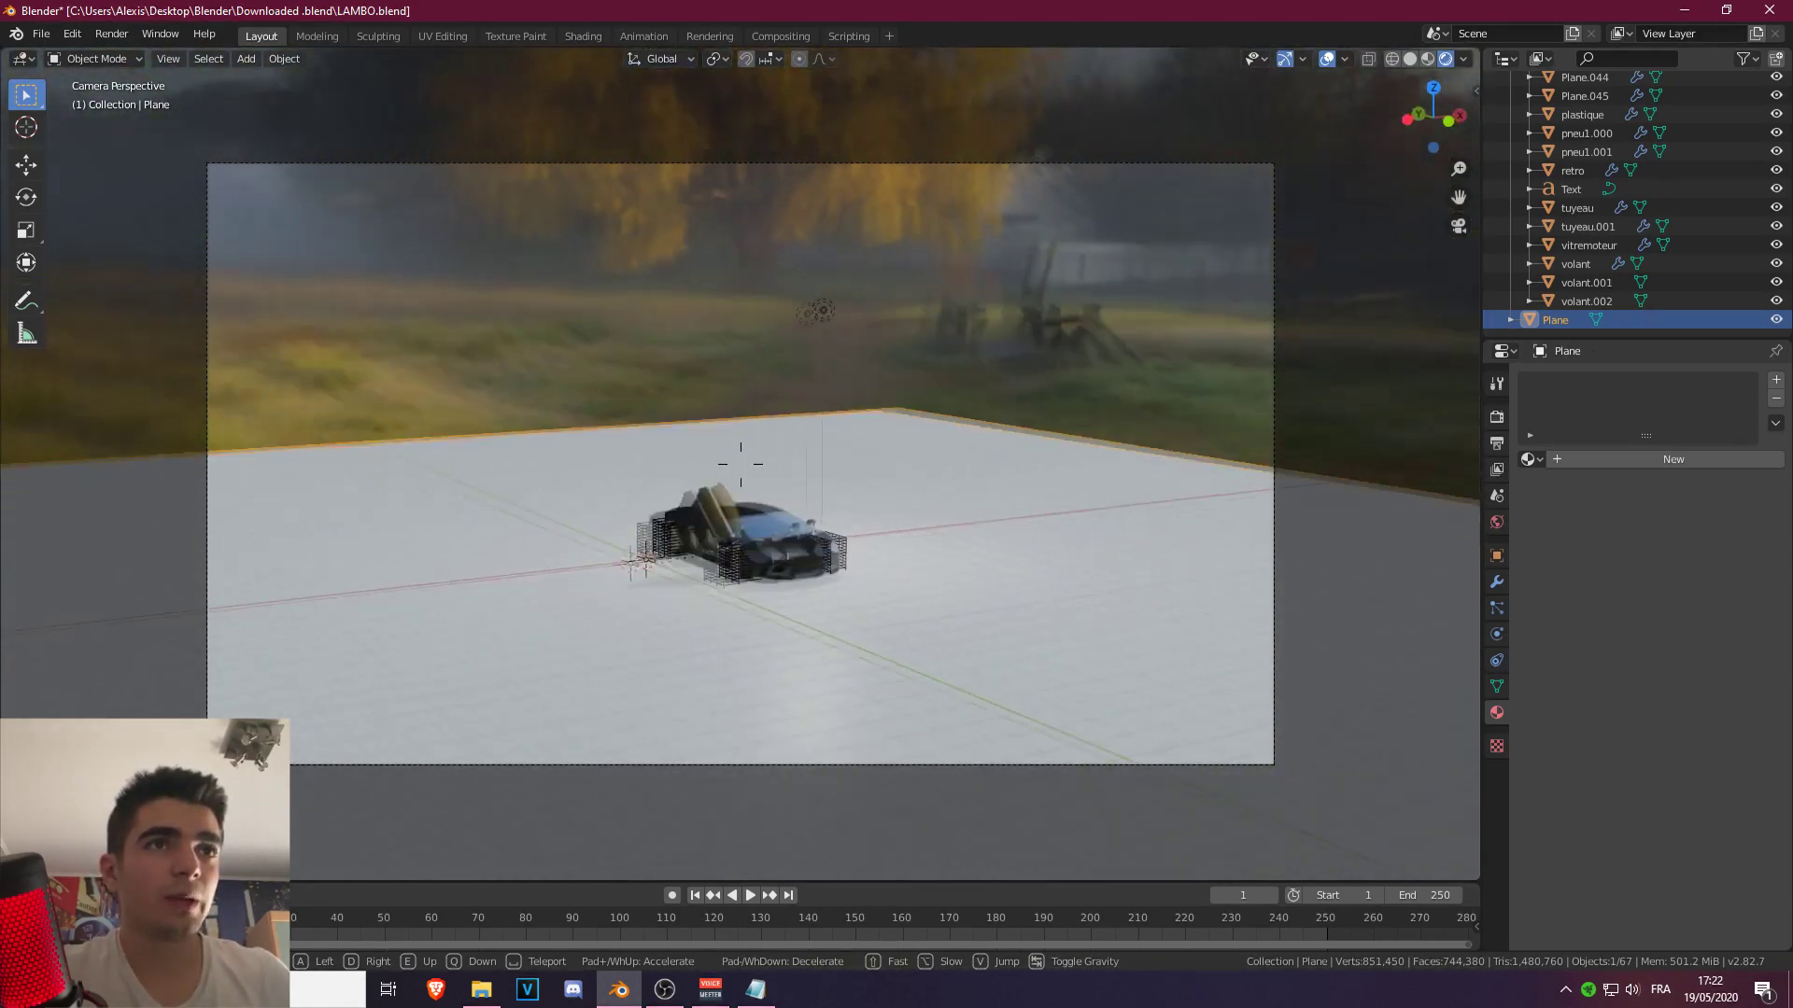
key("d")
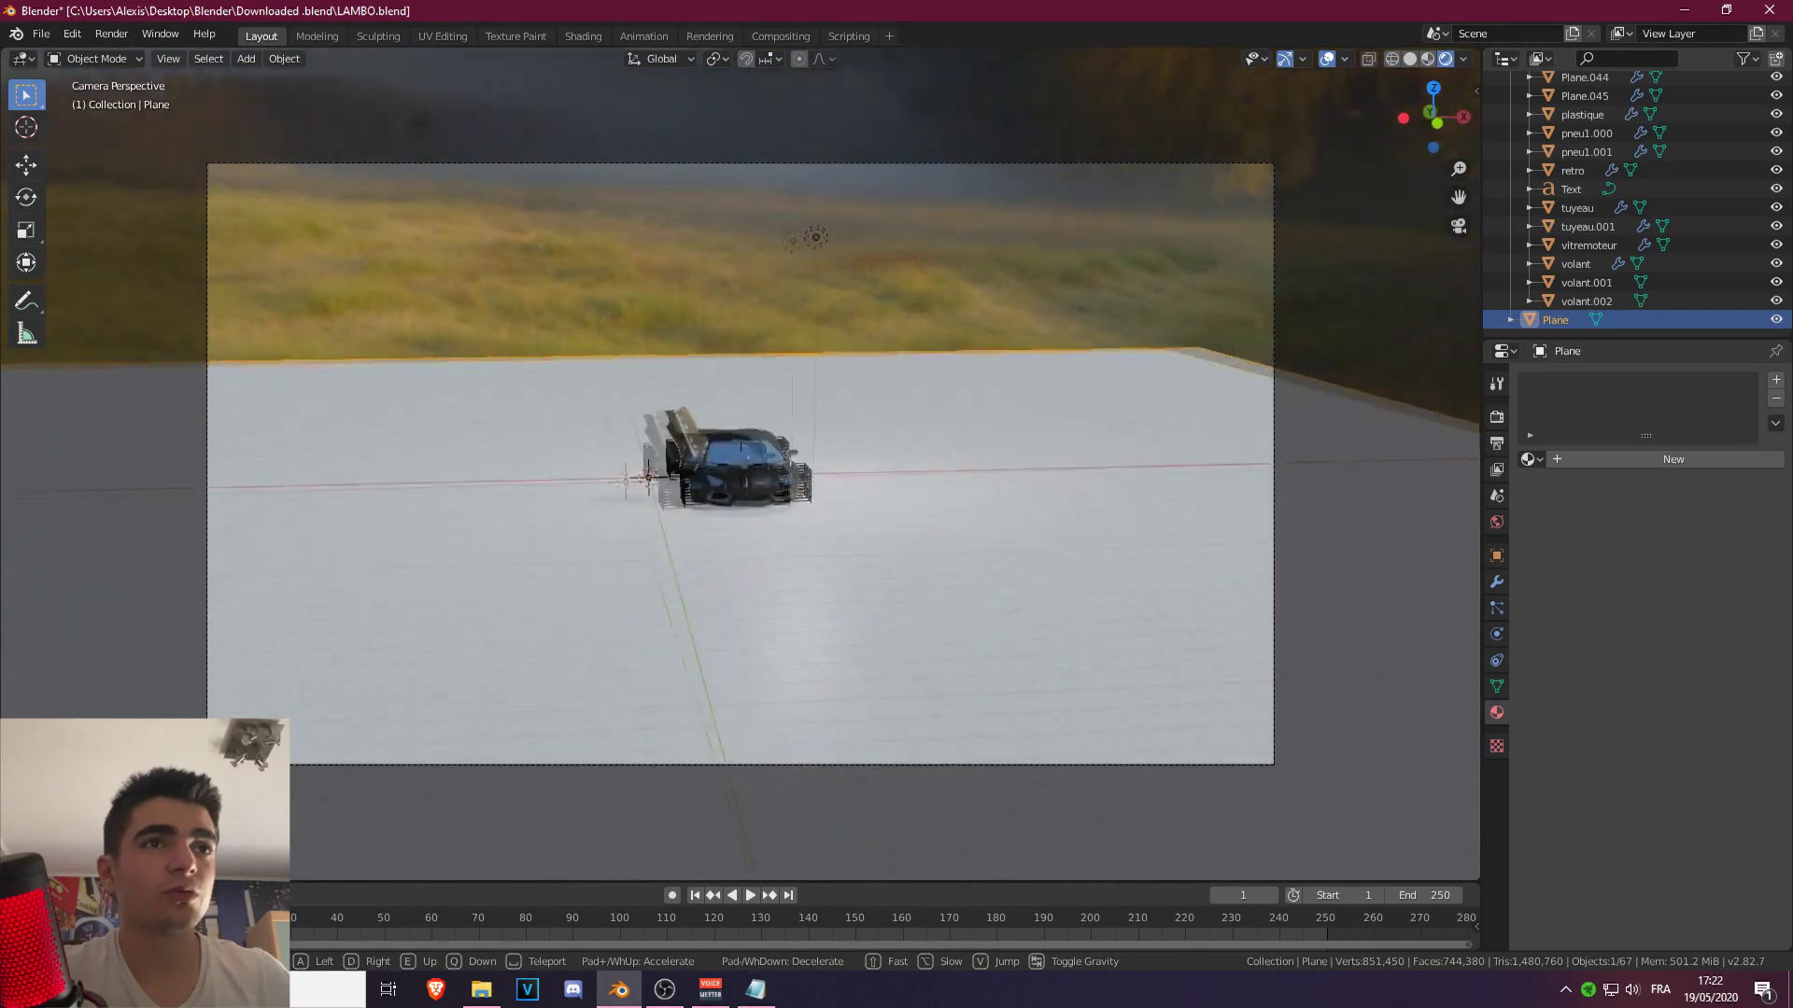
key("Escape")
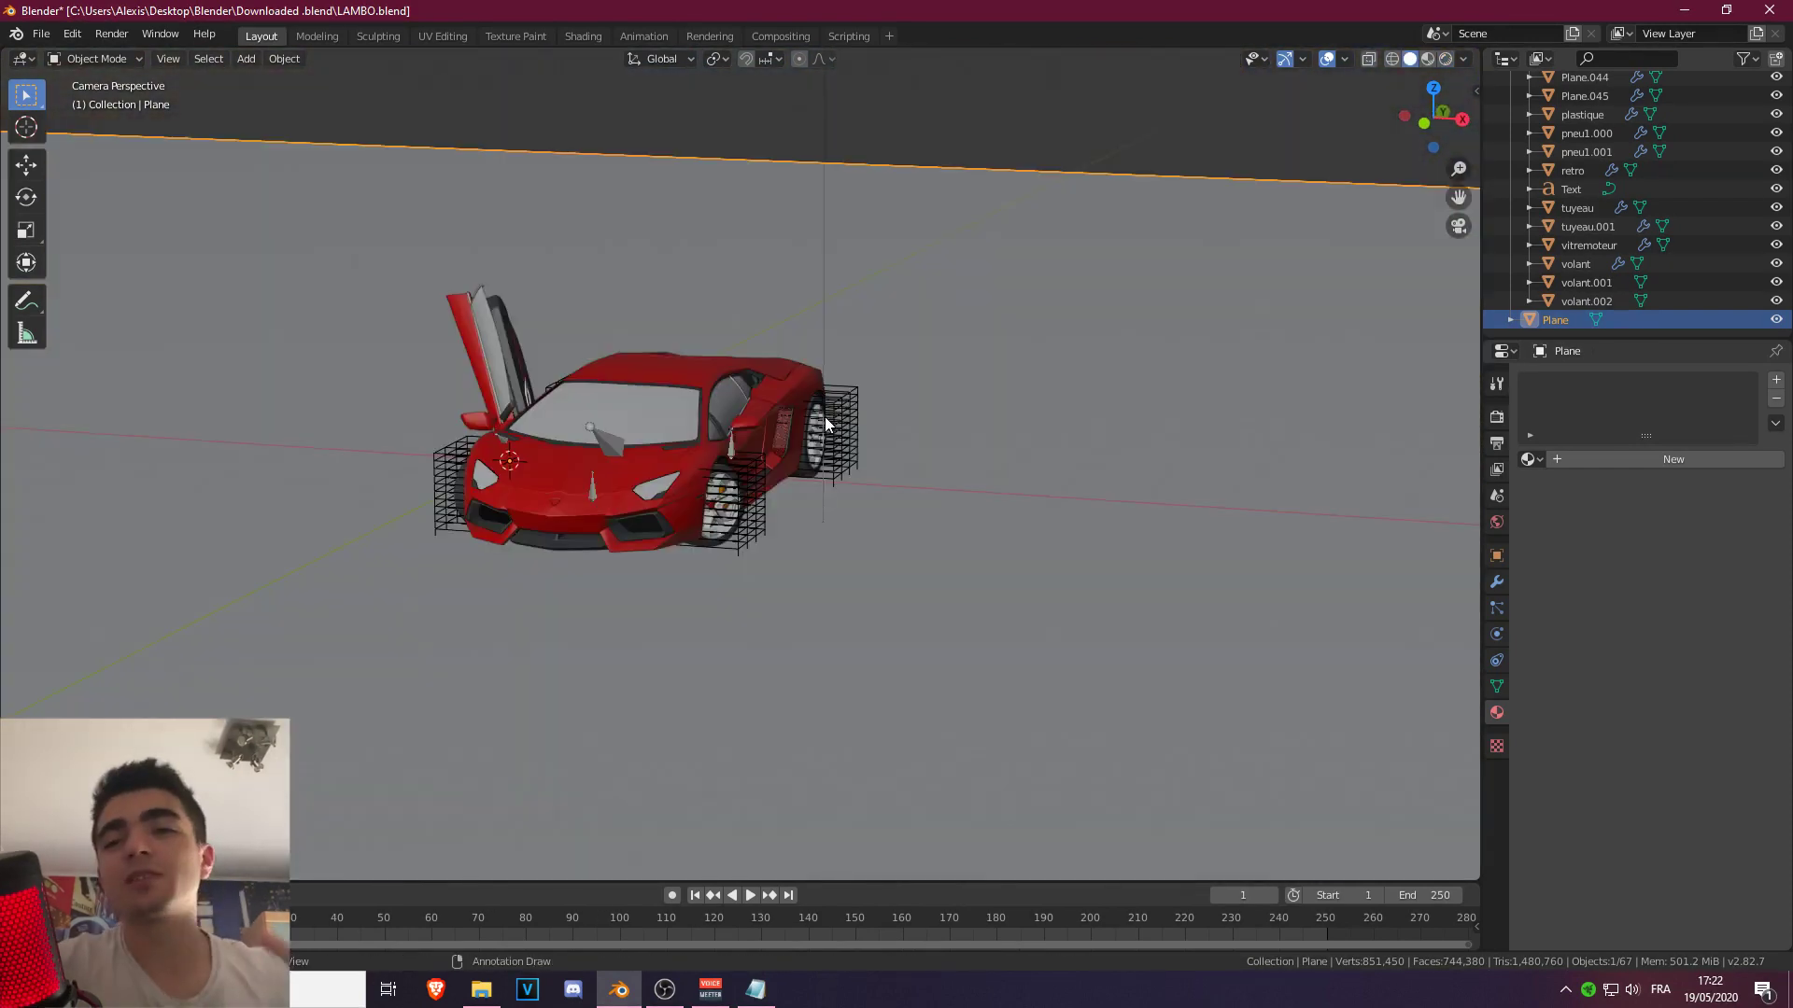